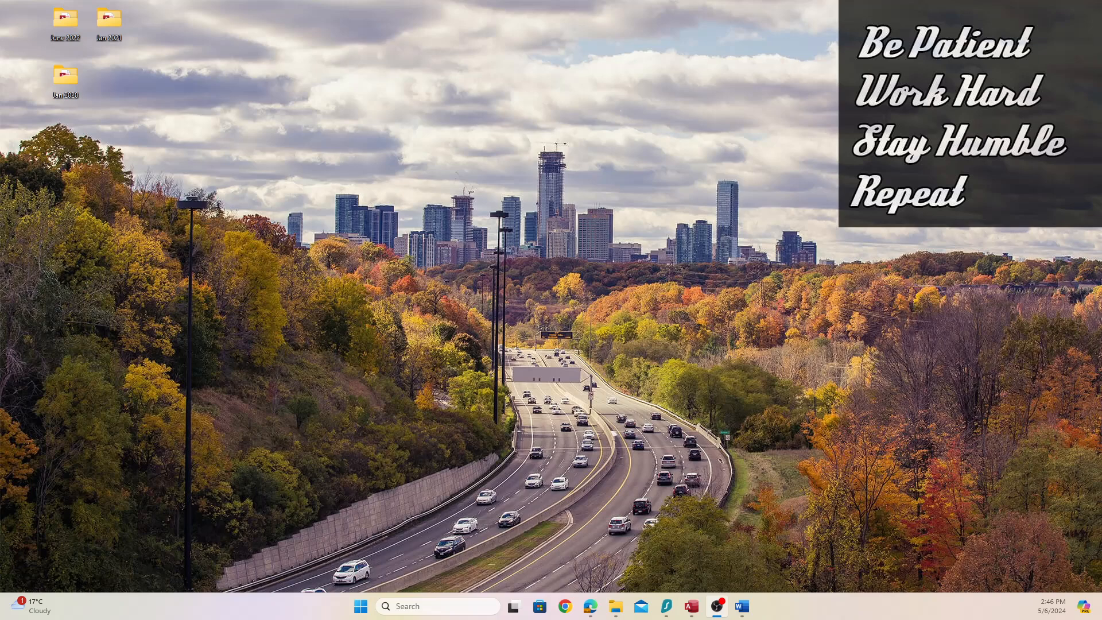
Open the Unit 2 Part A January 2022 exam PDF at the Activity 4 Structure Testing brief
click(591, 606)
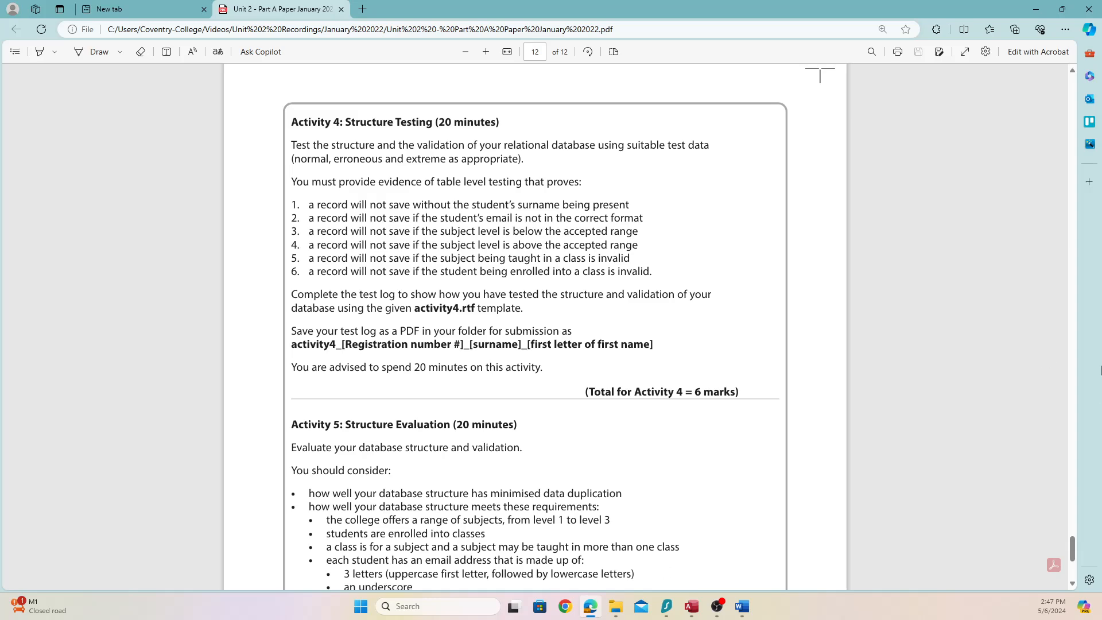
click(742, 606)
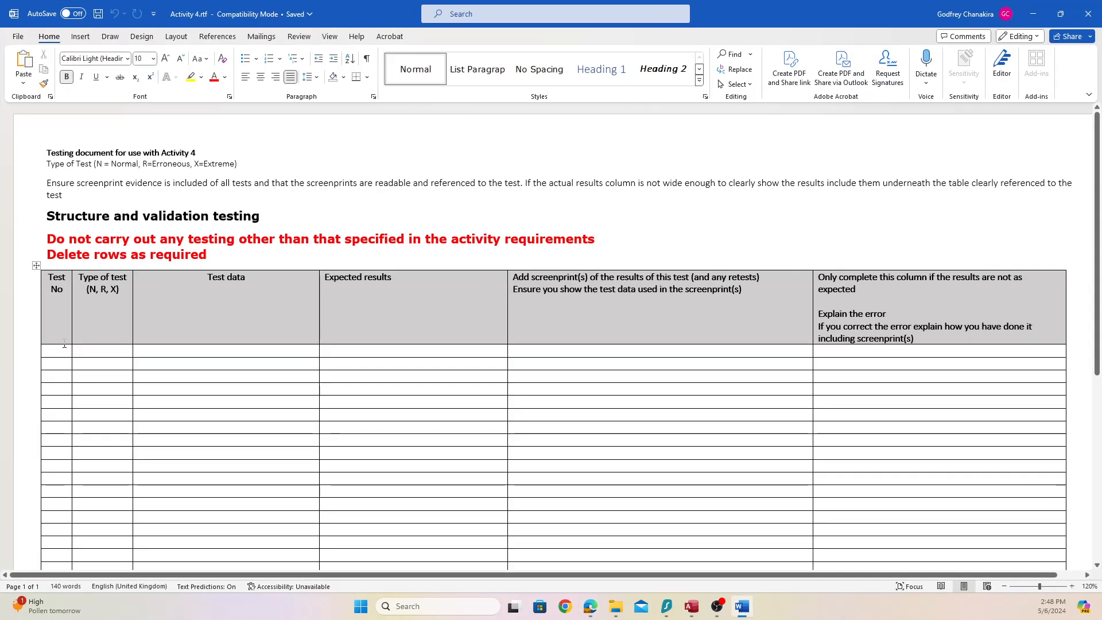
Number the first six test log rows 1 to 6 in the Test No column
click(59, 350)
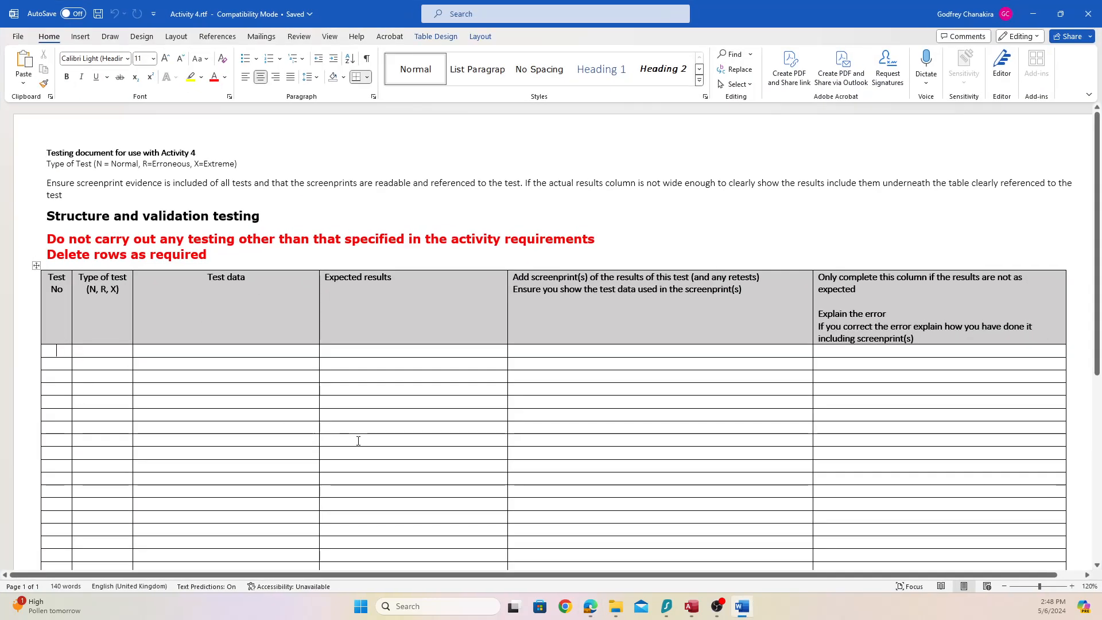
text(1)
key(Down)
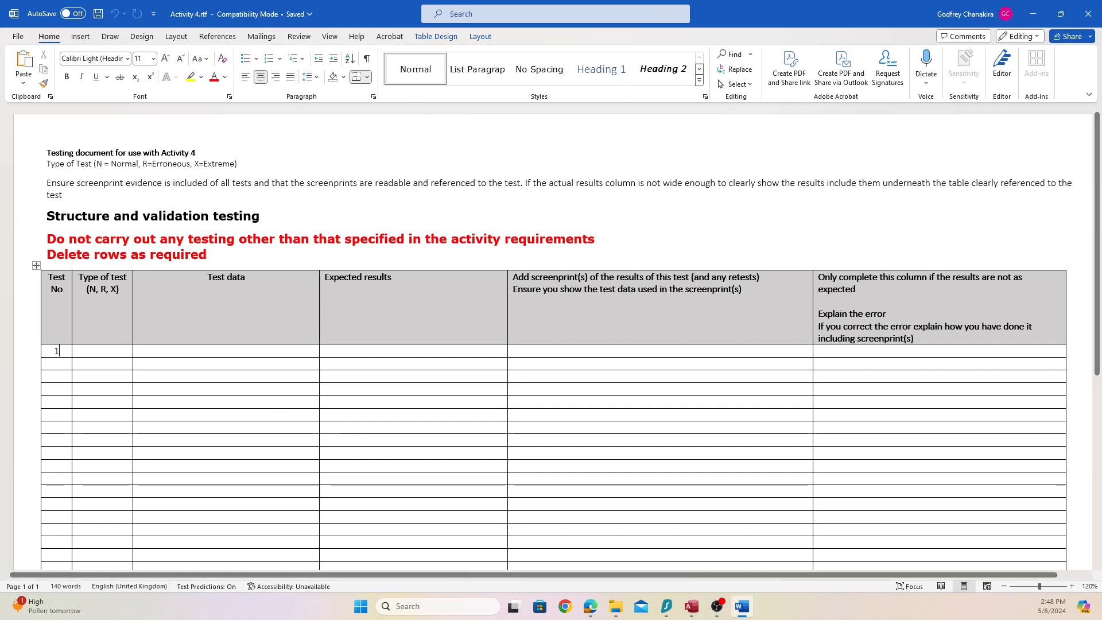
text(2)
key(Down)
text(3)
key(Down)
text(4)
key(Down)
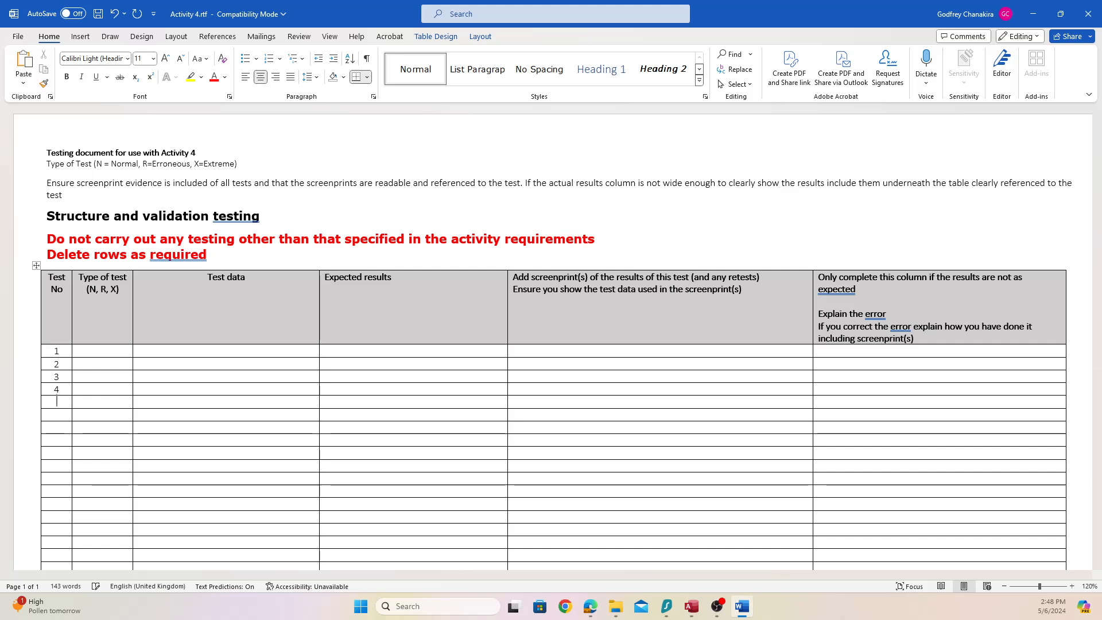
text(5)
key(Down)
text(6)
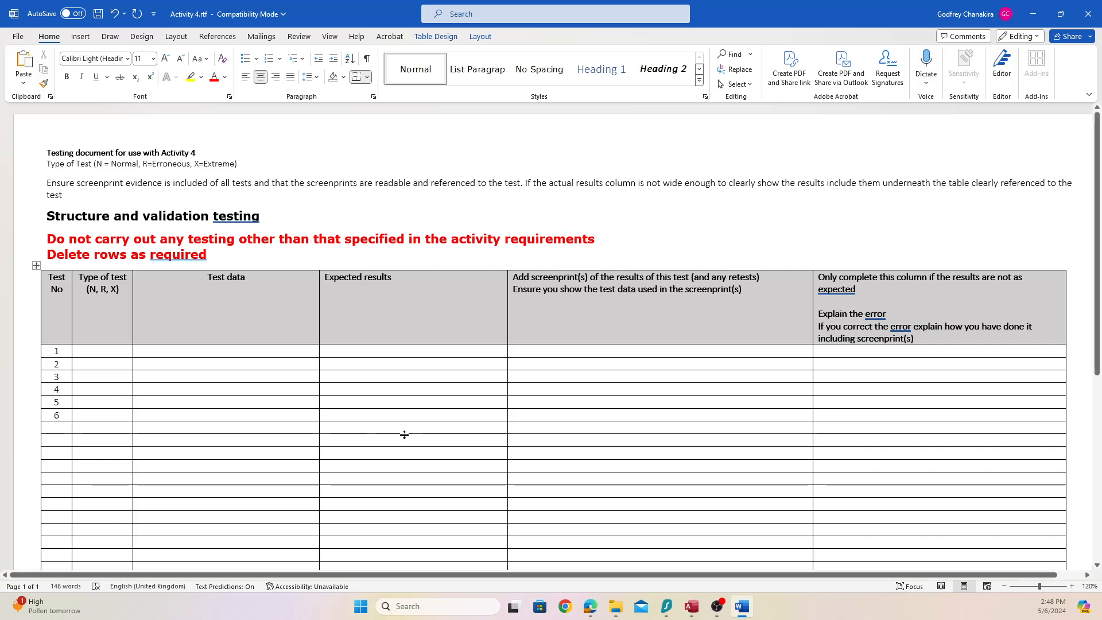
Mark tests 1 to 6 as Normal tests by entering N in each Type of test cell
click(48, 183)
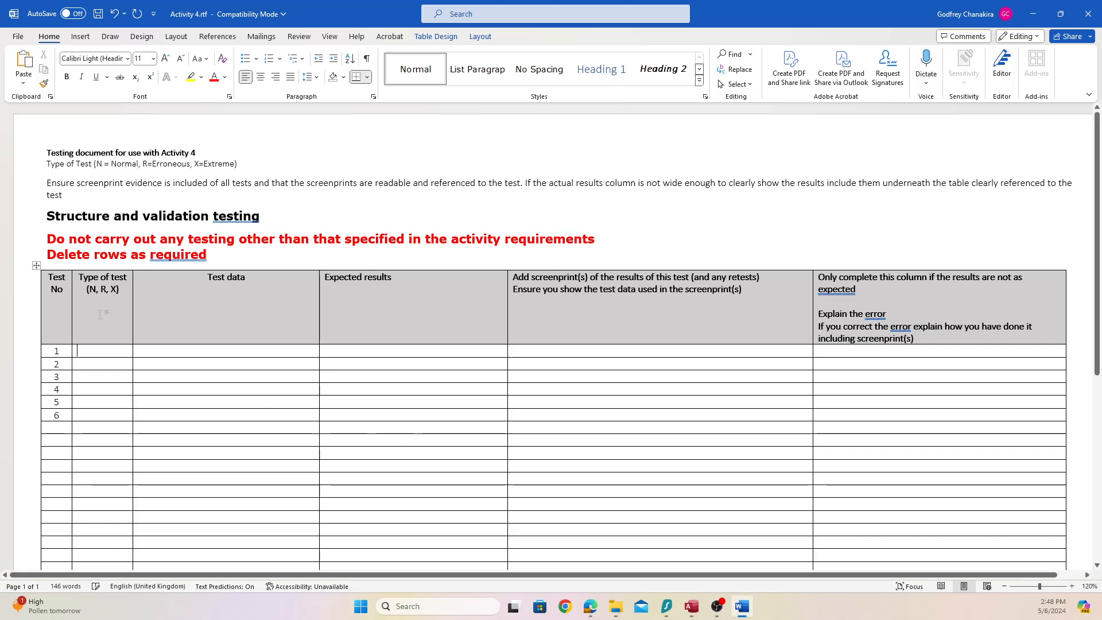
drag(49, 164, 231, 183)
click(82, 351)
text(N)
key(Down)
text(N)
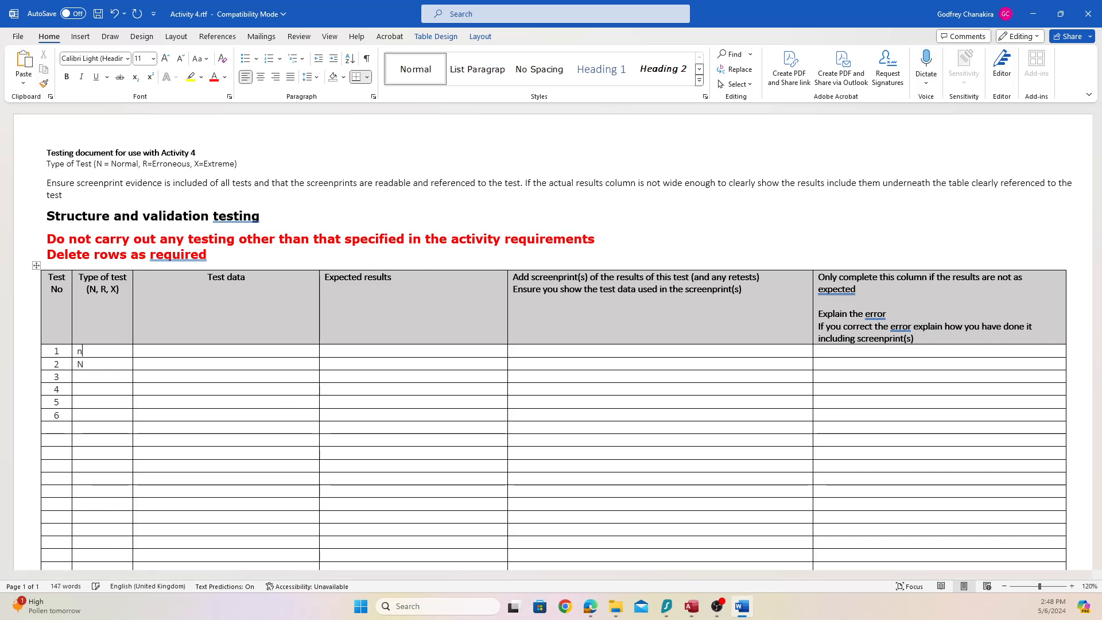
key(Down)
text(N)
key(Down)
text(N)
key(Down)
text(N)
key(Down)
text(N)
key(Down)
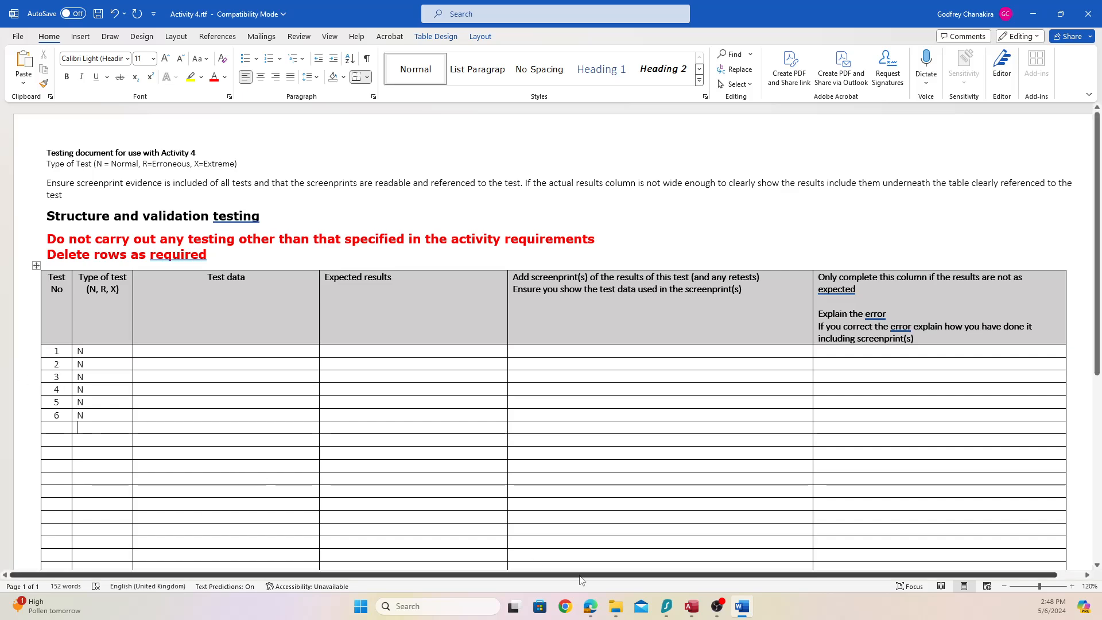
mouse_move(699, 615)
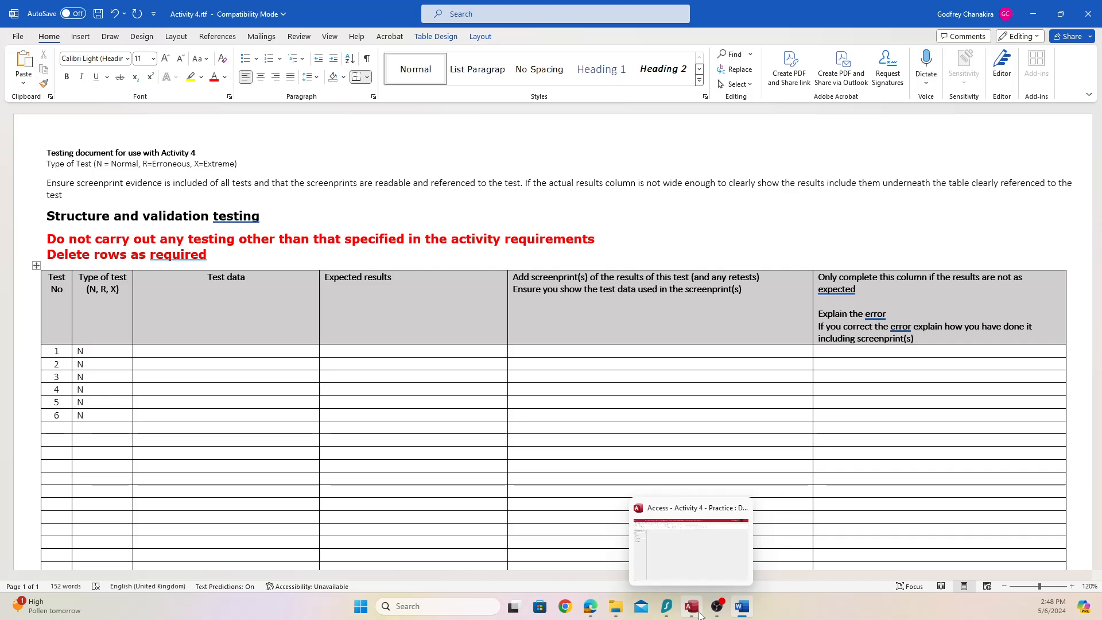
click(198, 351)
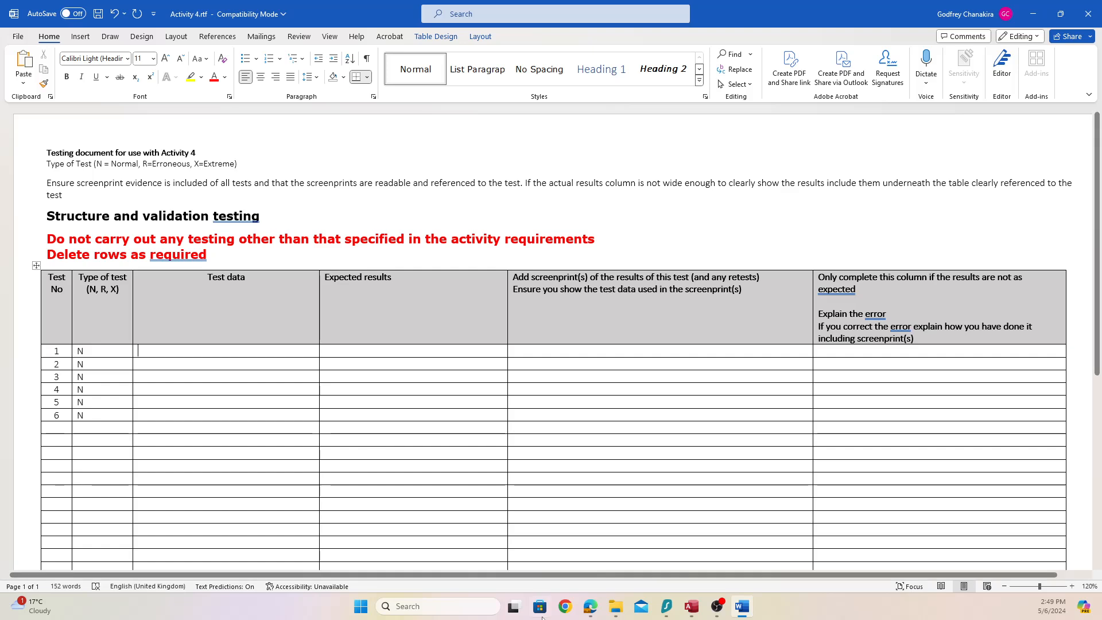
Highlight requirements 1 and 2 of the Activity 4 brief in the exam PDF
click(590, 606)
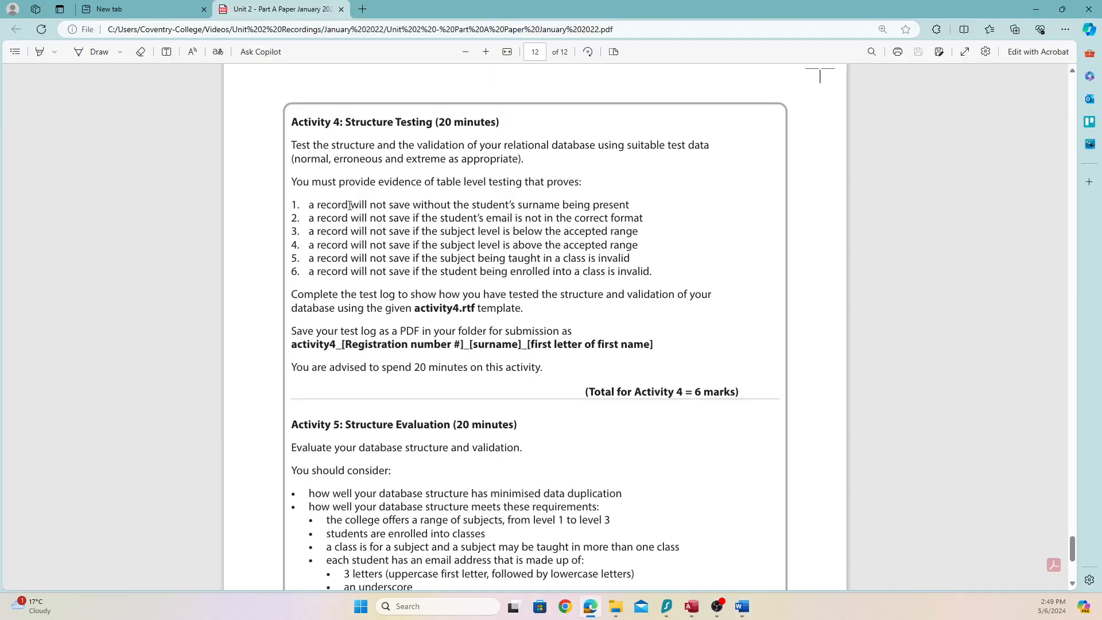
drag(350, 205, 641, 219)
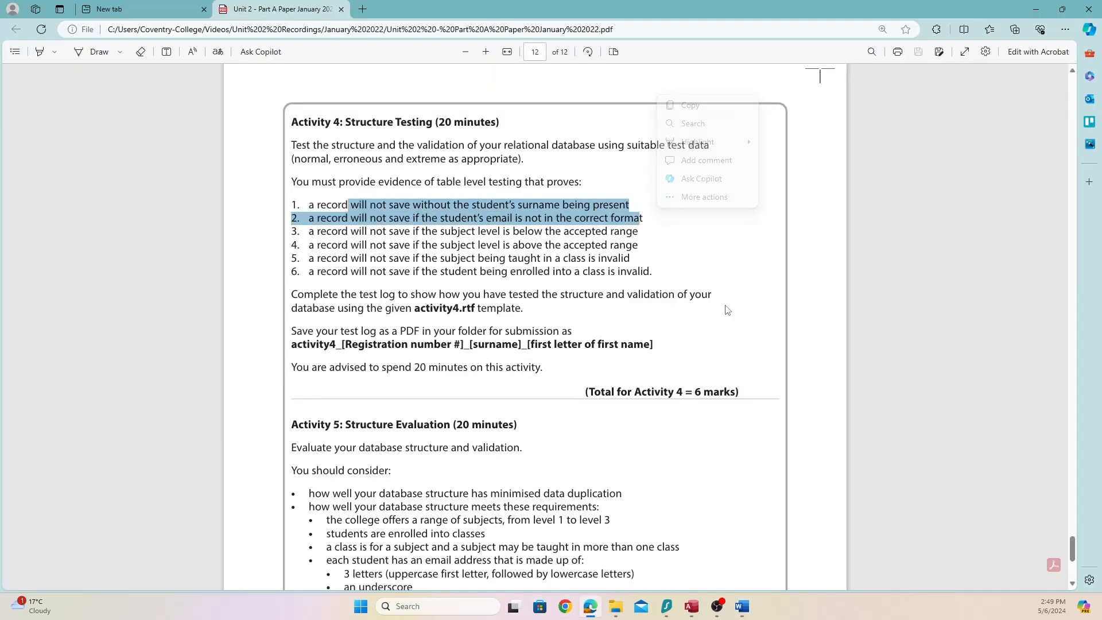
Open tbl_student in the Activity 4 Access database to review its seven existing records
click(691, 606)
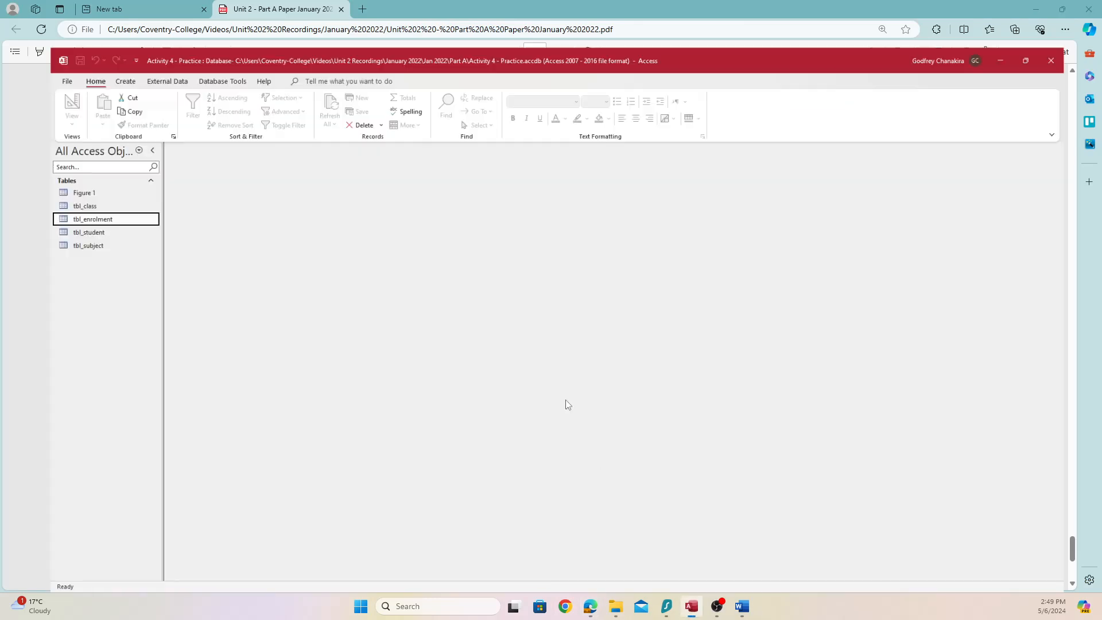
click(68, 206)
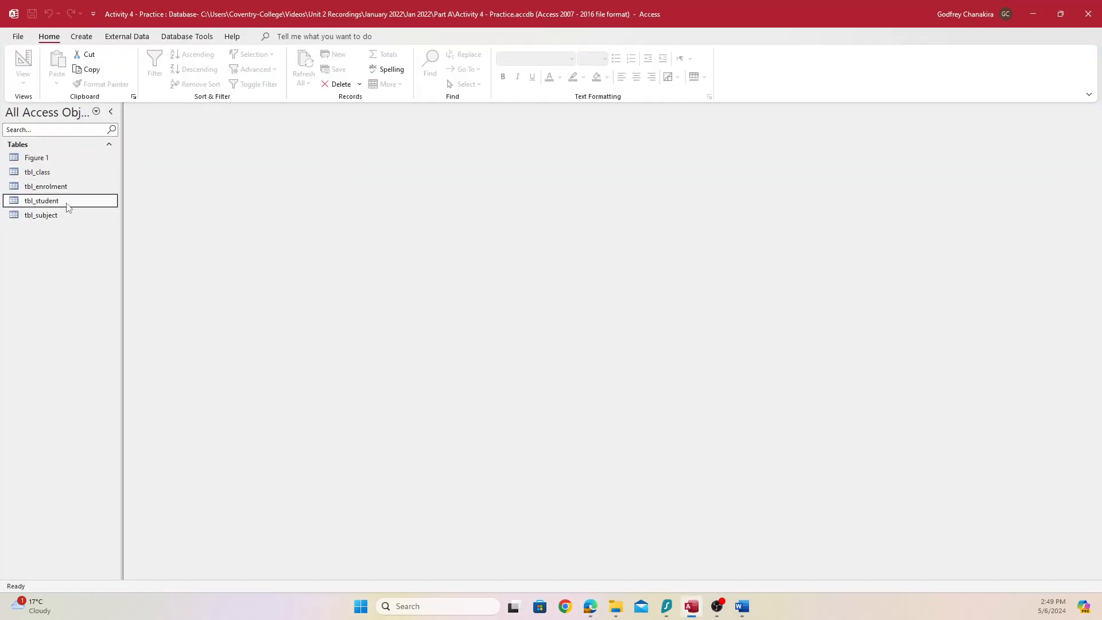
double_click(68, 205)
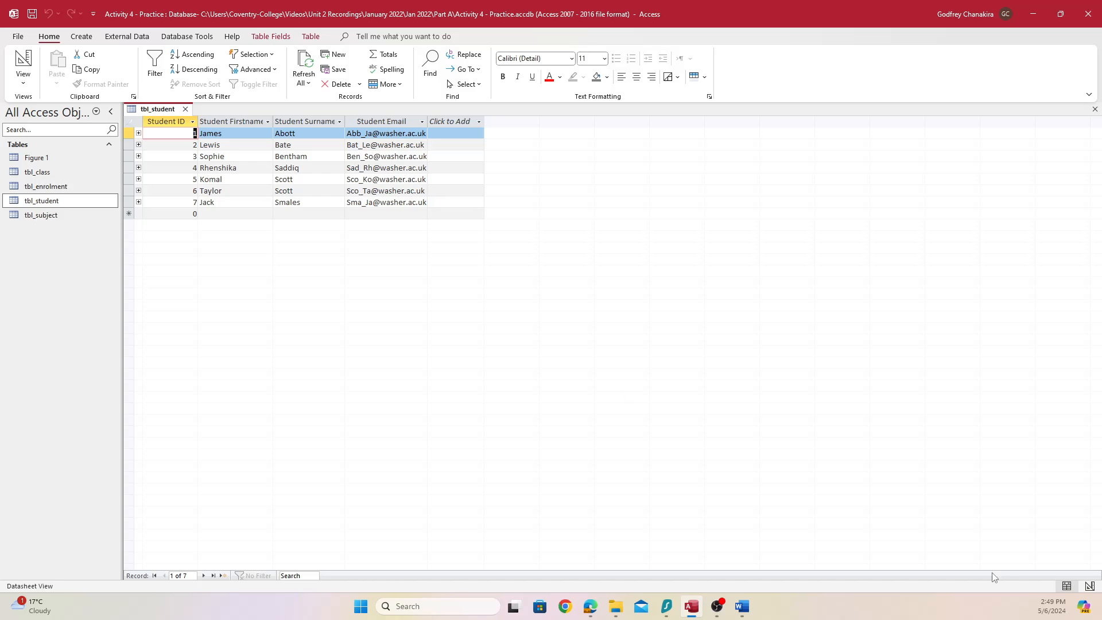
click(743, 608)
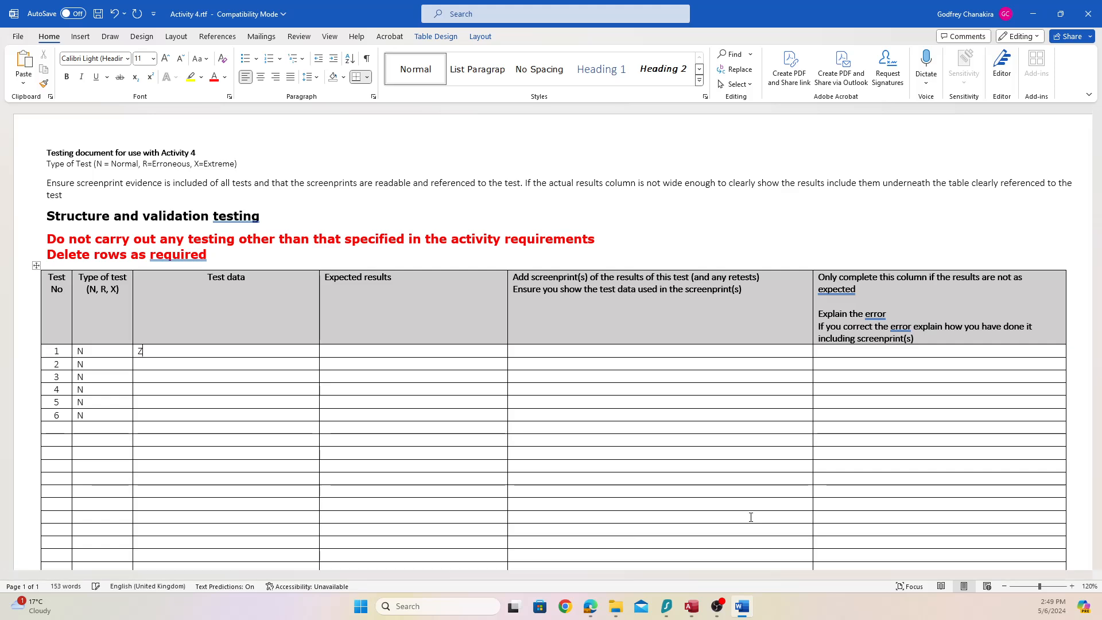
Type the labels Student ID:, Student FirstName:, Student Surname: and Student Email: on separate lines in test 1's Test data
text(Student ID:)
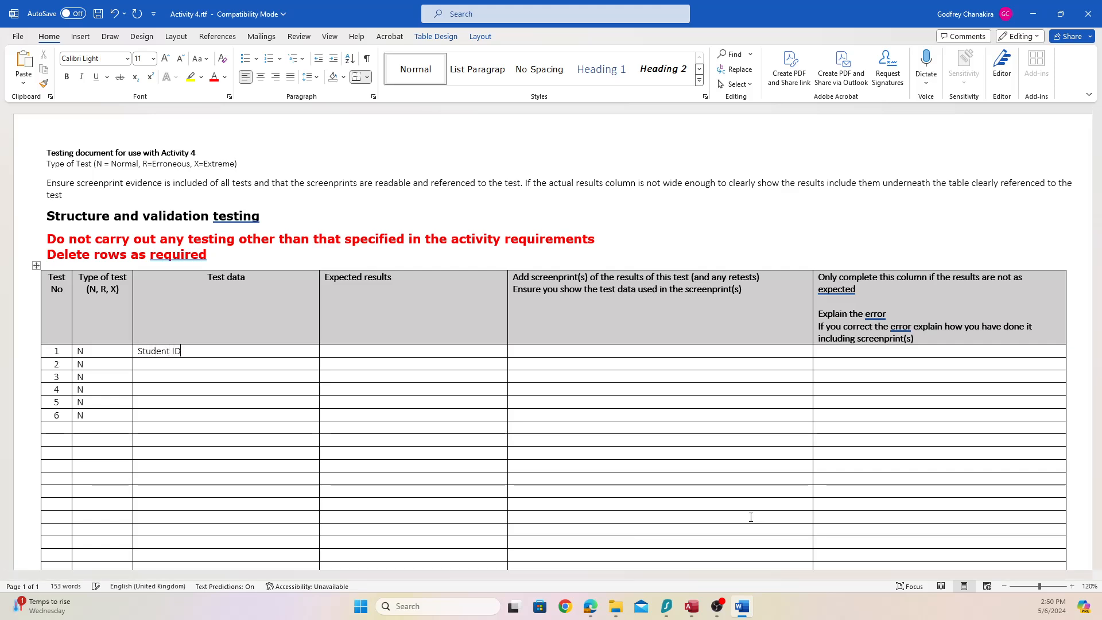
key(Return)
text(Student First)
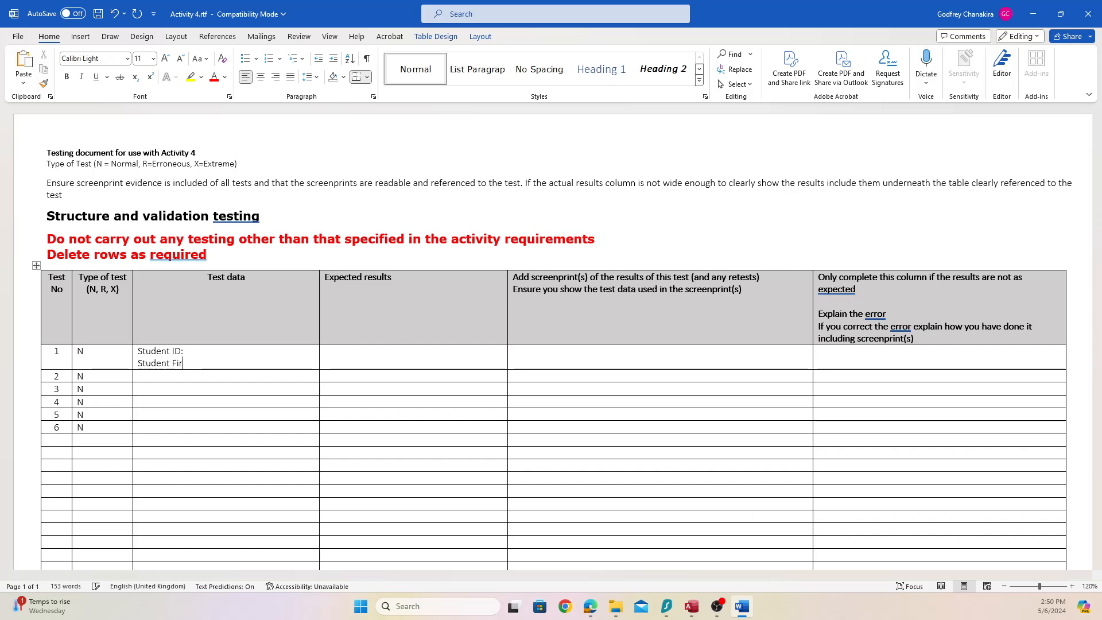
key(BackSpace)
text(Name:)
key(Return)
text(Styd)
key(BackSpace)
key(BackSpace)
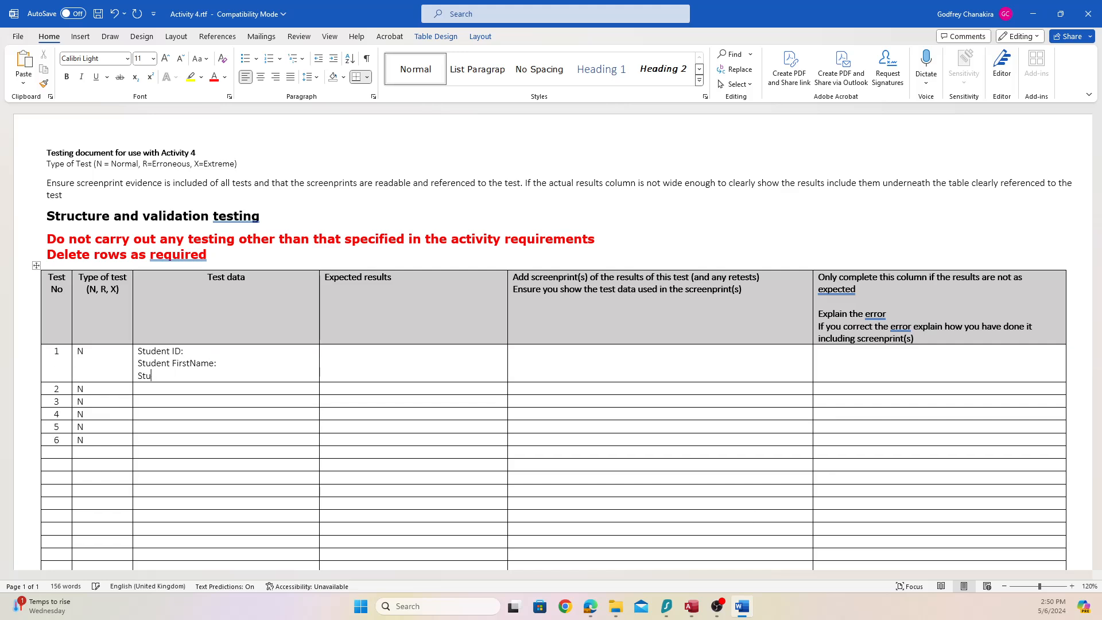
text(udent Surname:)
key(Return)
text(Student )
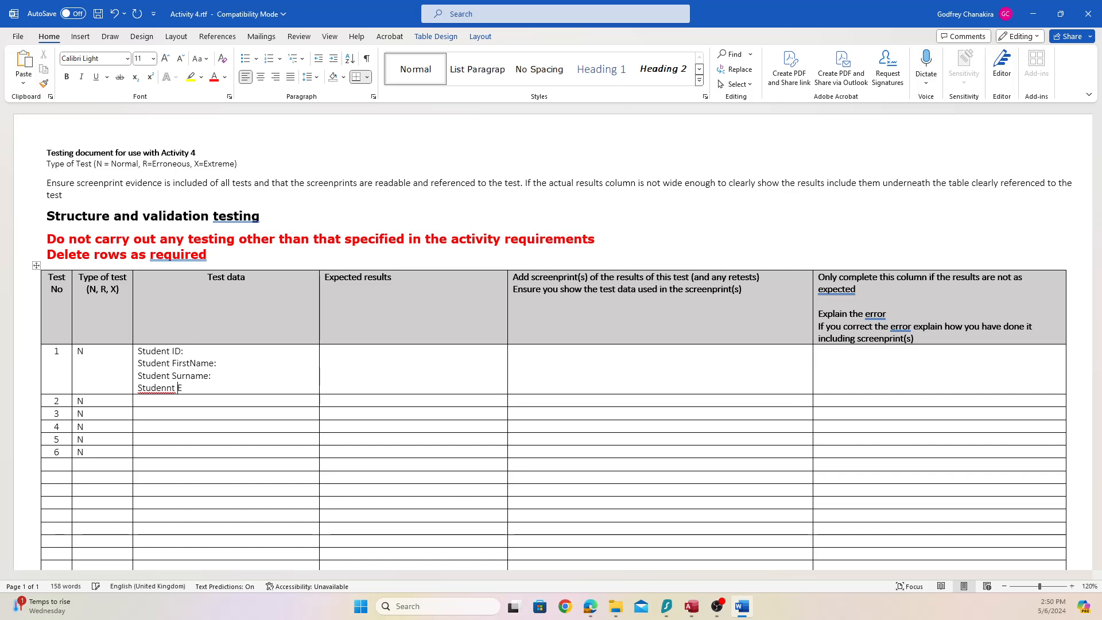
text(Email:)
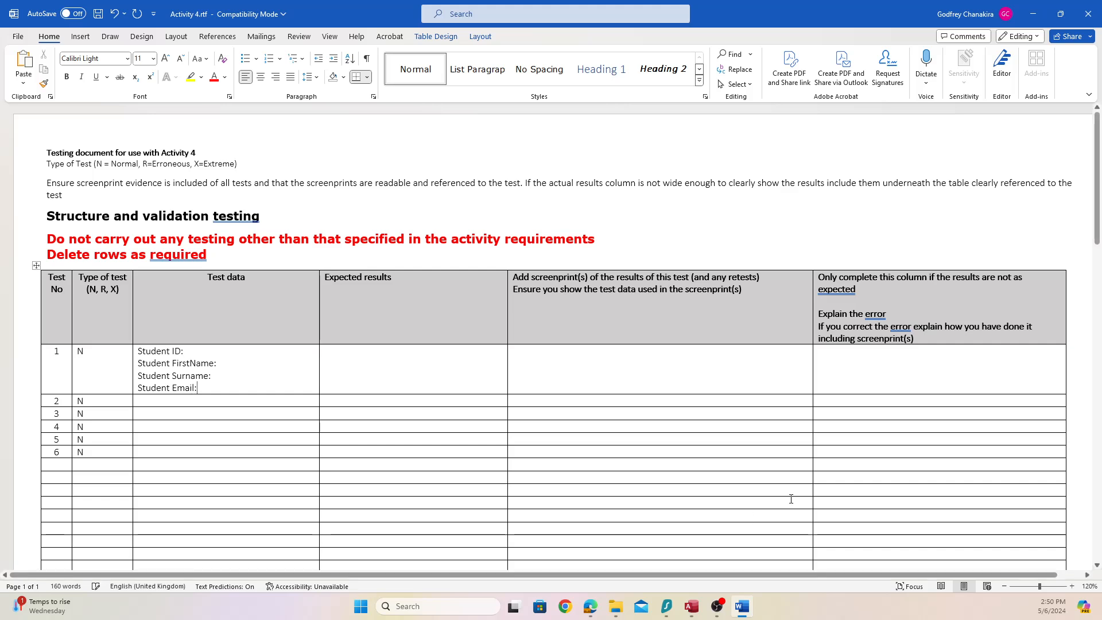
Fill in Student ID 9, a first name, a blank surname placeholder and an email address
click(216, 348)
text(9)
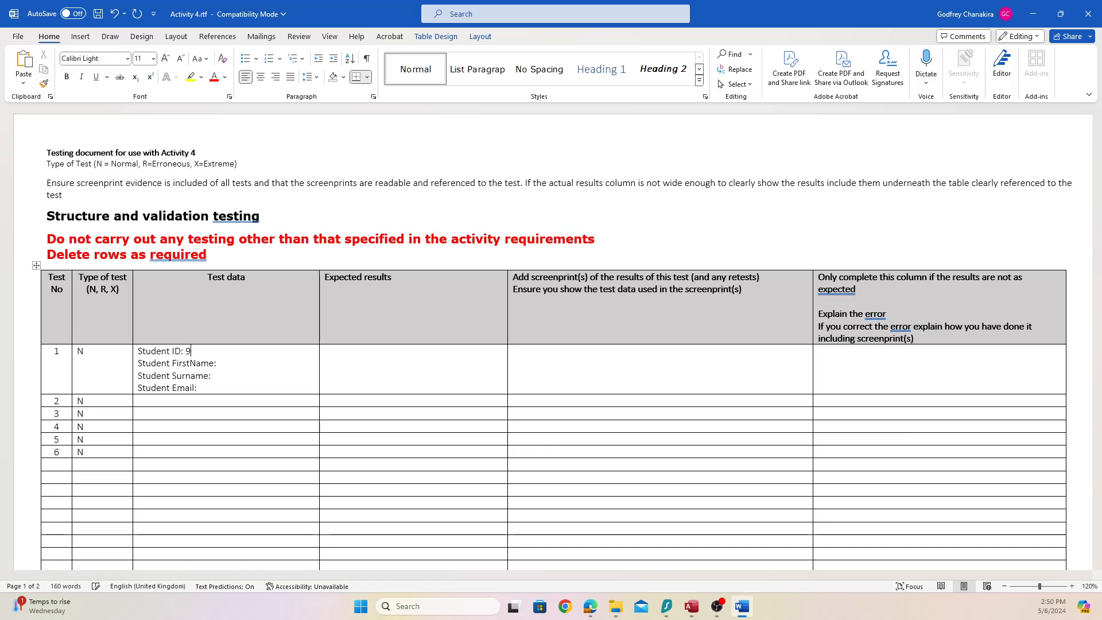
click(294, 363)
text(Suzan)
click(224, 376)
text(ba)
key(BackSpace)
text(la)
text(ck)
key(BackSpace)
key(BackSpace)
key(BackSpace)
key(BackSpace)
key(BackSpace)
text(______)
key(Down)
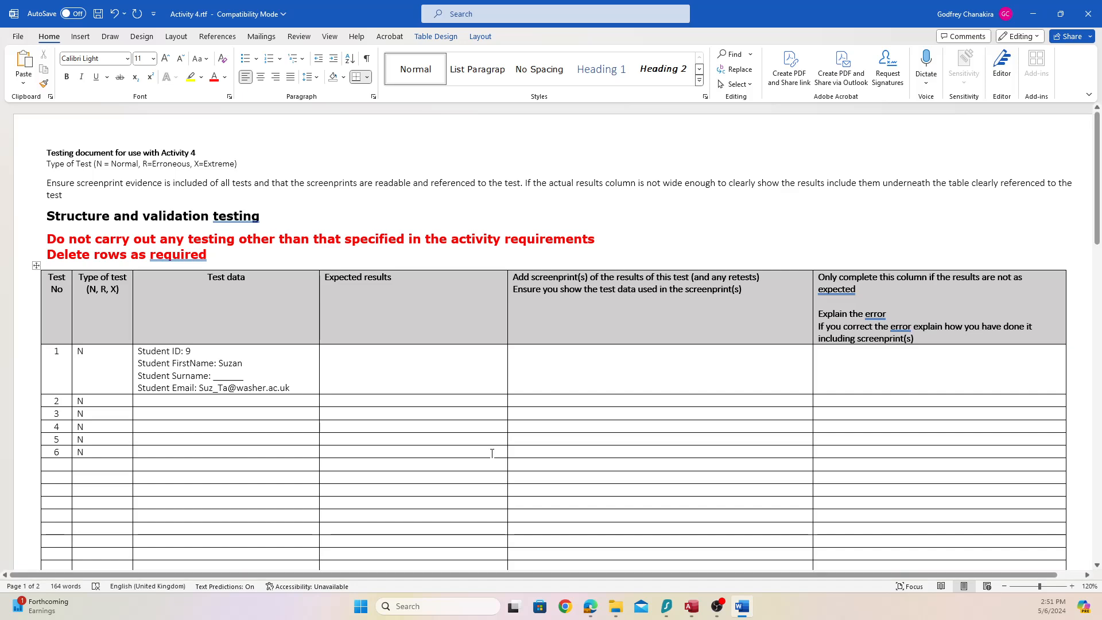
Add student record 9 in tbl_student with a first name and email but no surname
click(691, 606)
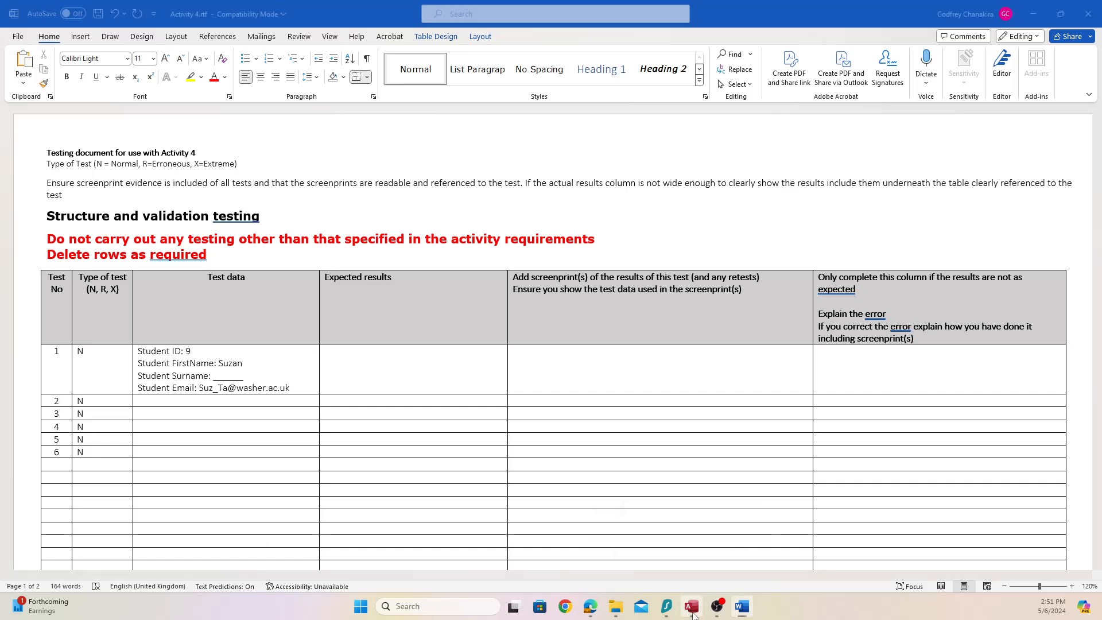
click(197, 211)
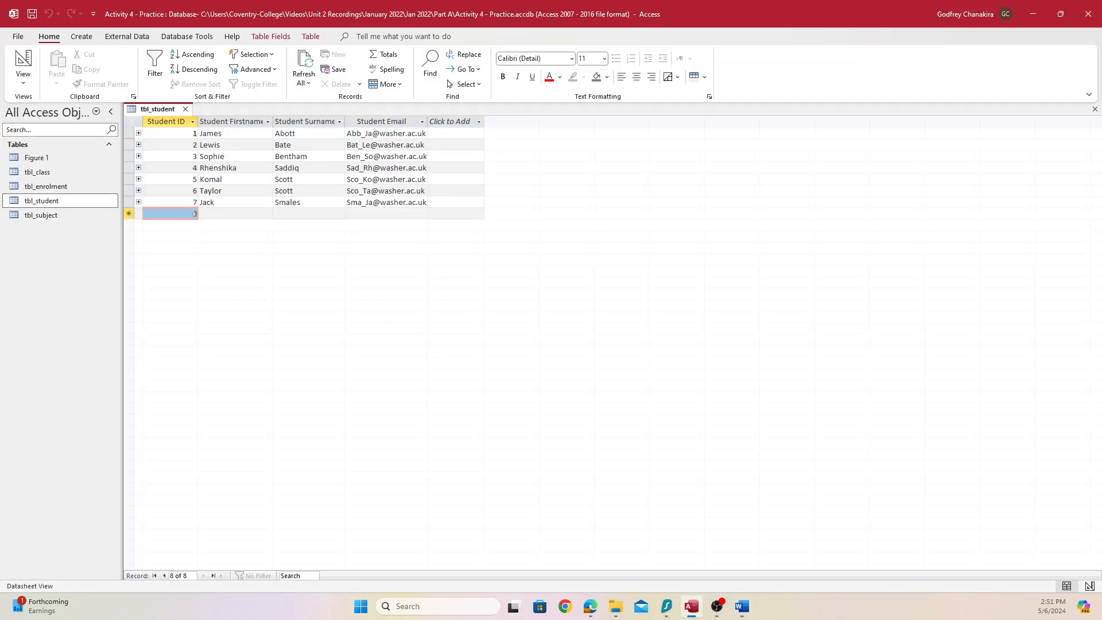
text(9)
key(Tab)
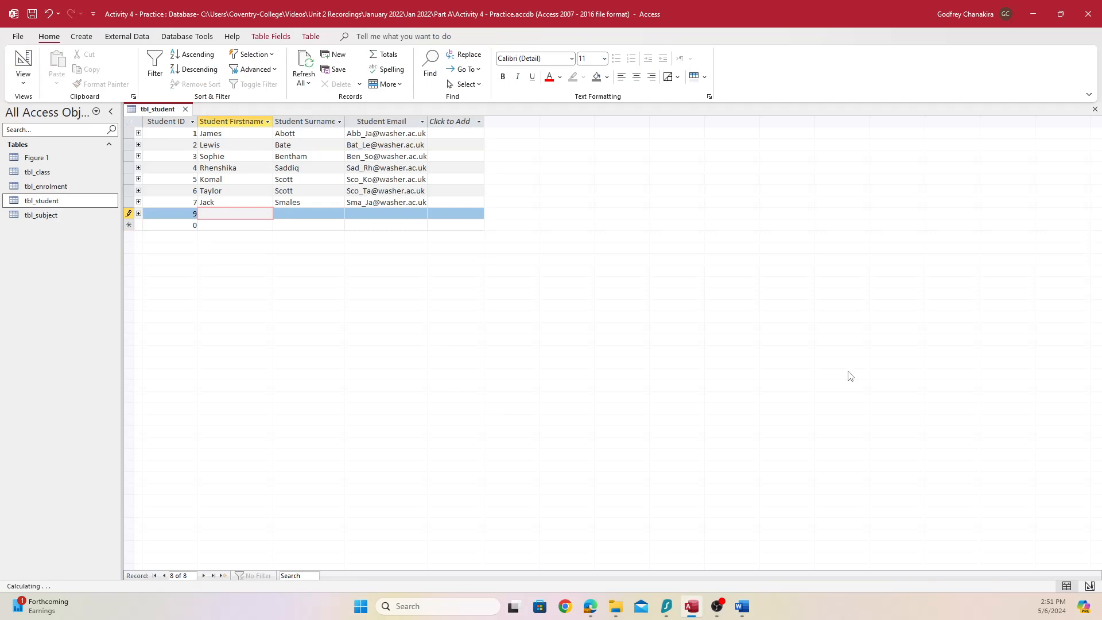
text(Suzan)
key(Tab)
key(Tab)
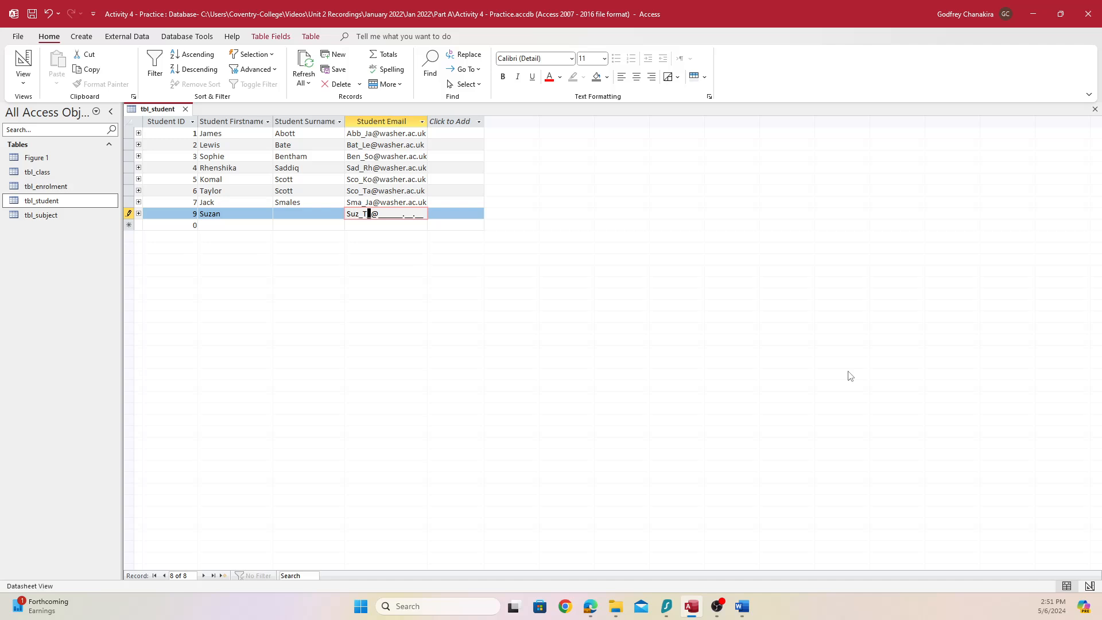
key(Tab)
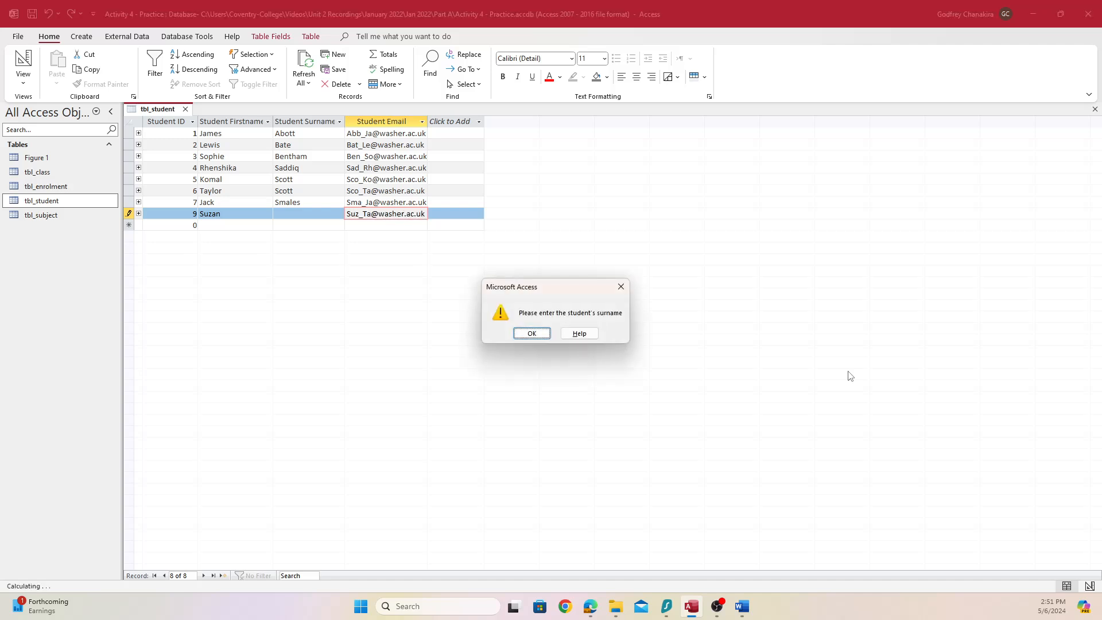
Snip the table together with the surname-required warning using the Snipping Tool
drag(560, 297, 357, 250)
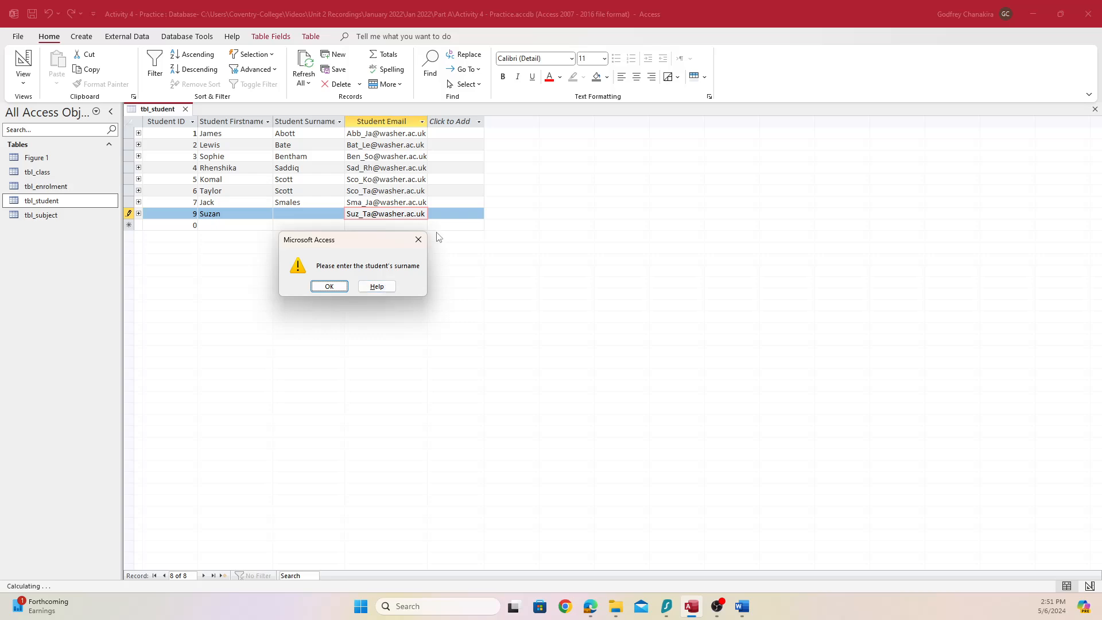
click(405, 606)
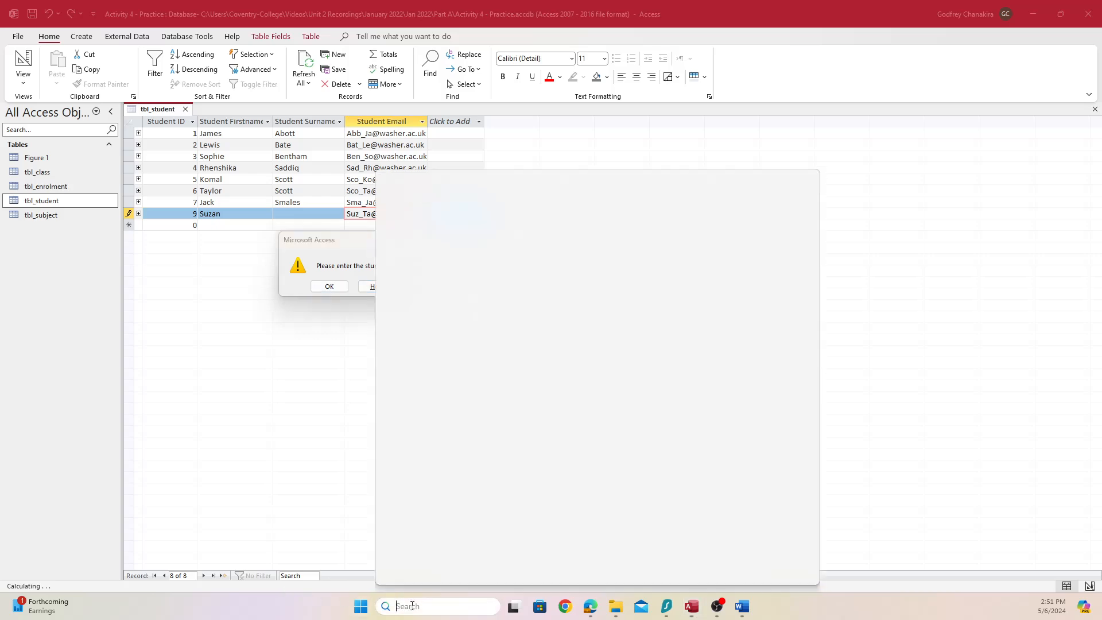
text(sni)
key(Return)
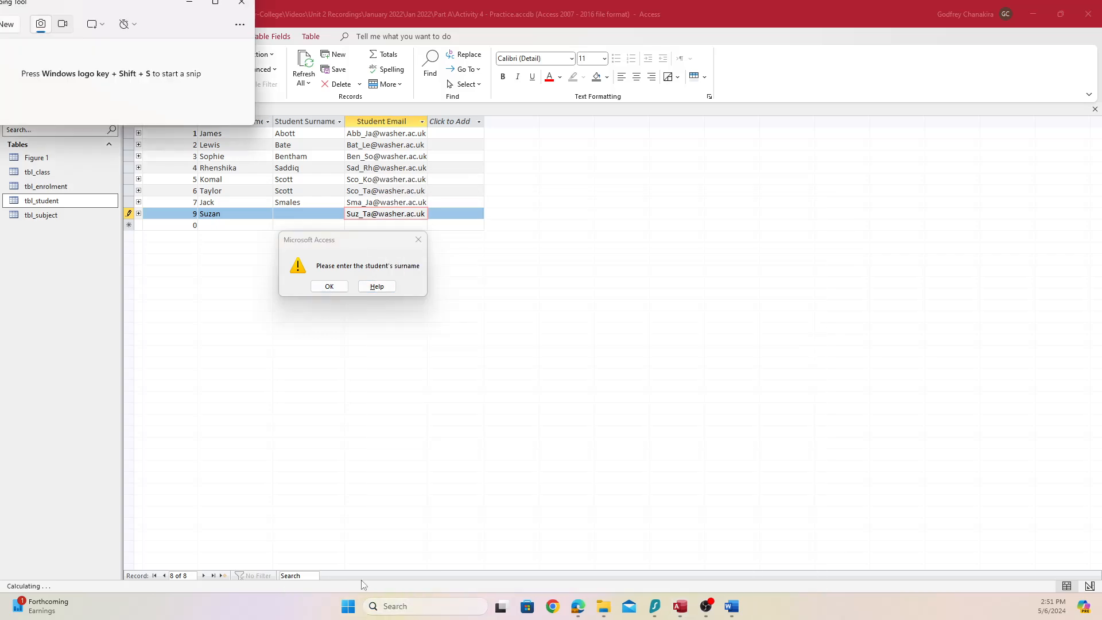
drag(171, 19, 893, 159)
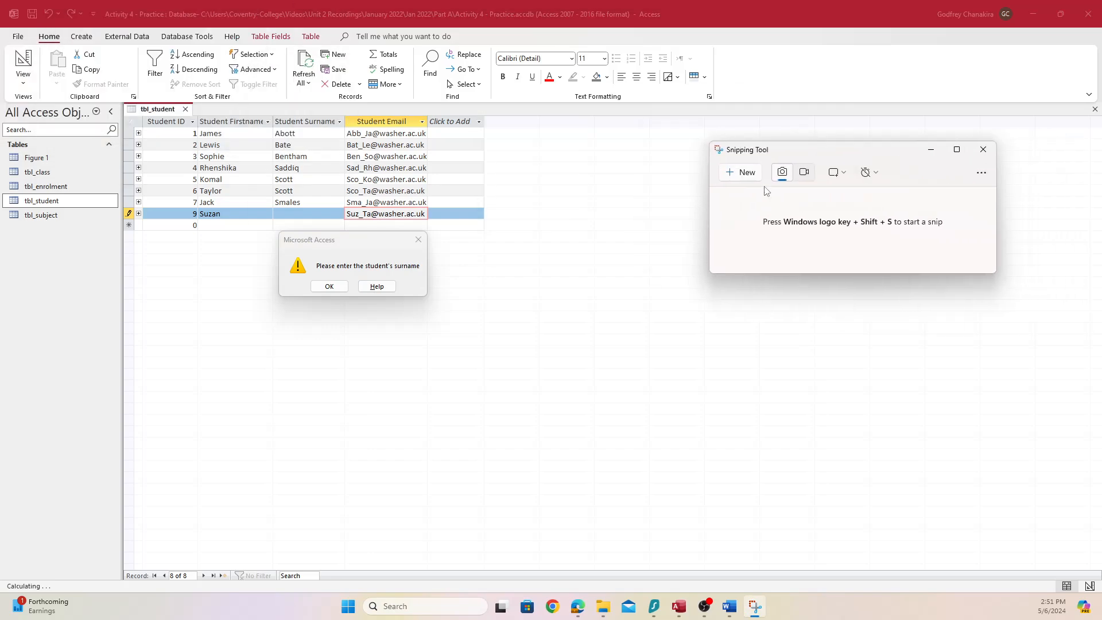
click(751, 175)
drag(128, 100, 483, 306)
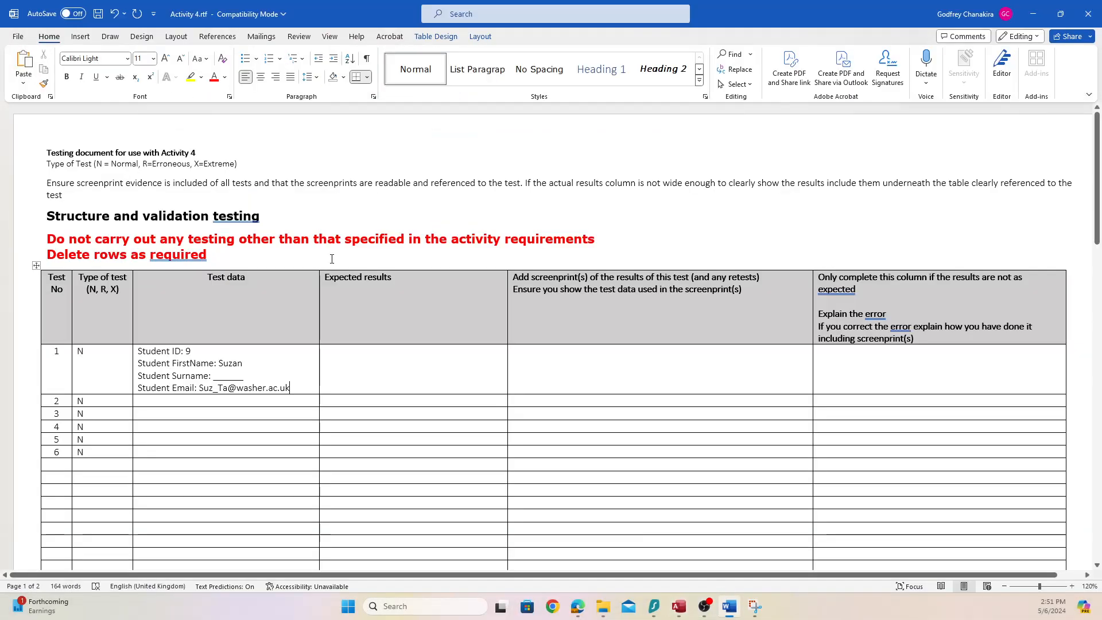
Paste the warning screenshot into test 1 and expect an error requiring the student's surname
click(729, 606)
click(576, 362)
key(ctrl+v)
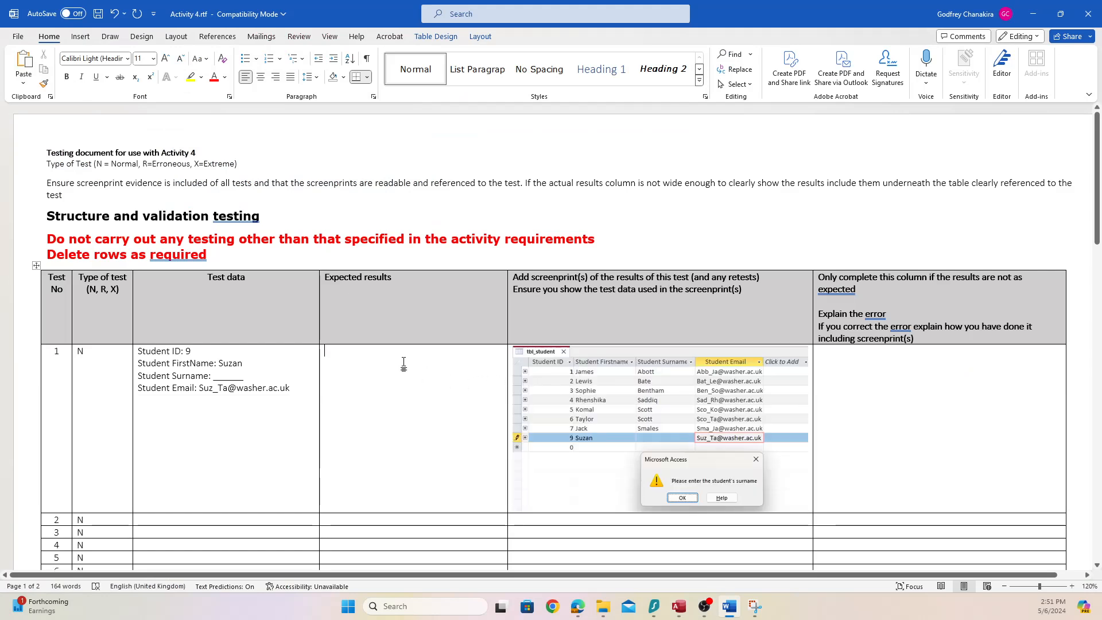
text(An errro)
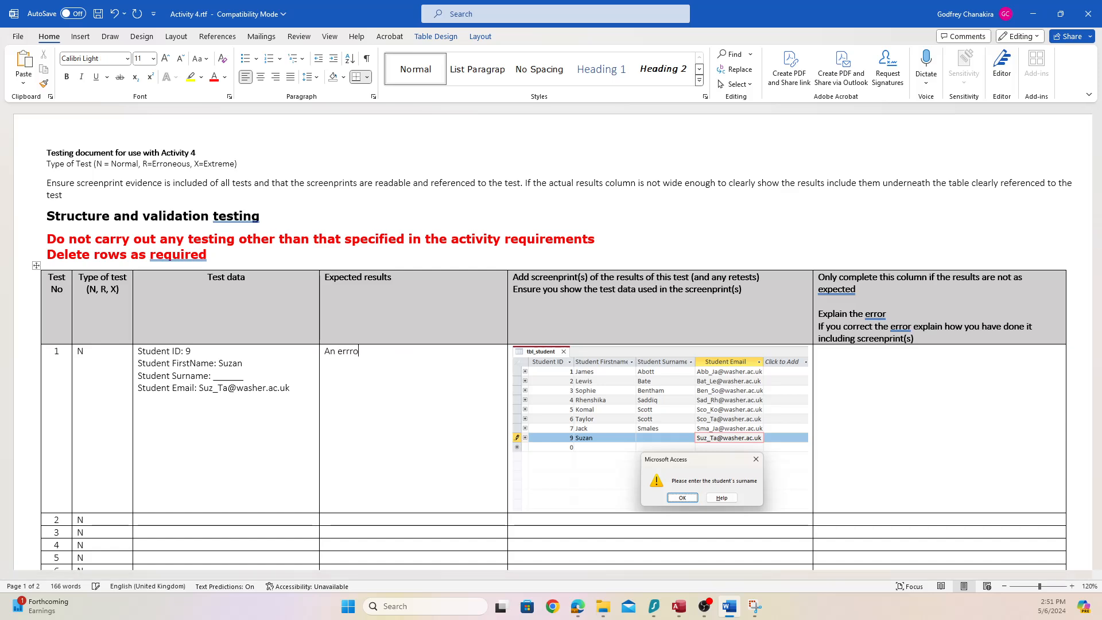
key(BackSpace)
text(or indicating the user must provide the student)
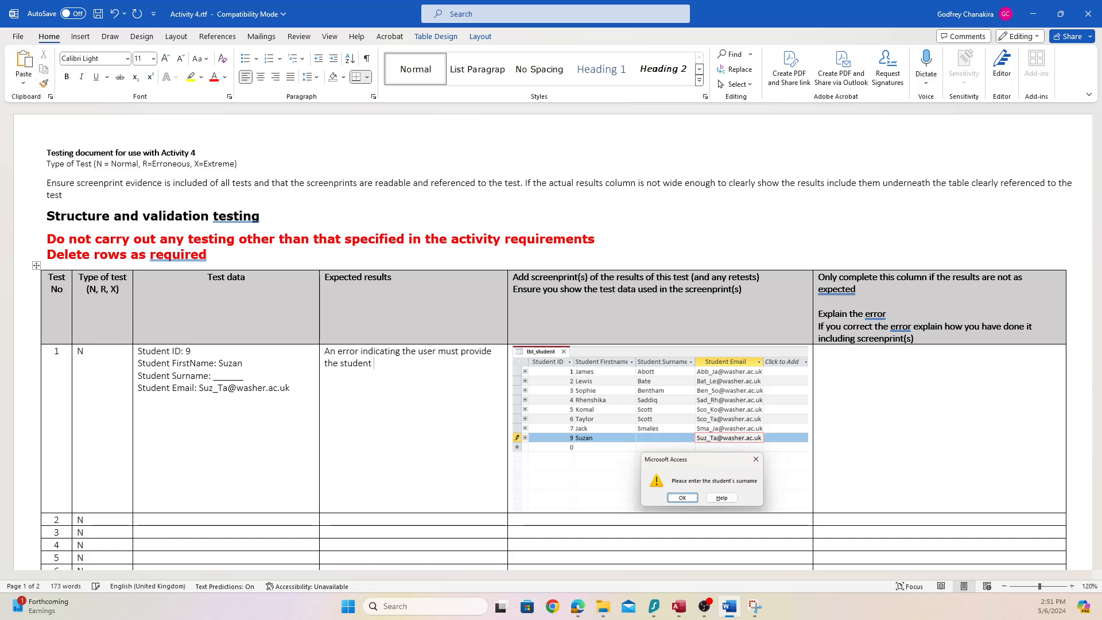
text('s s)
text(urname)
text(.)
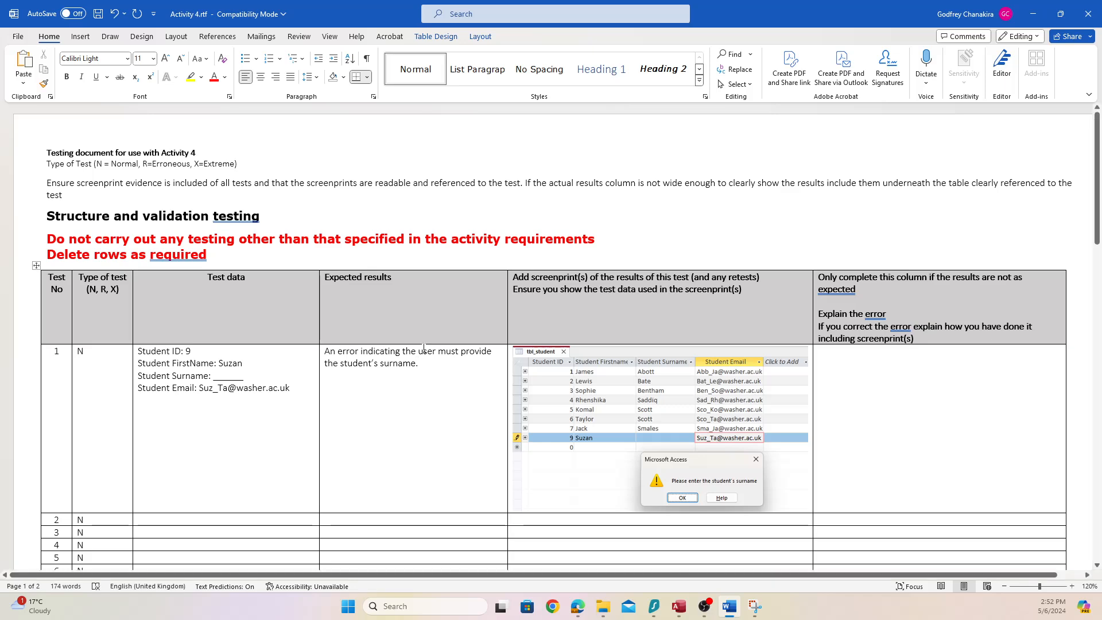
Select test 1's test data to reuse it in test 2's Test data cell
drag(288, 390, 144, 350)
key(ctrl+c)
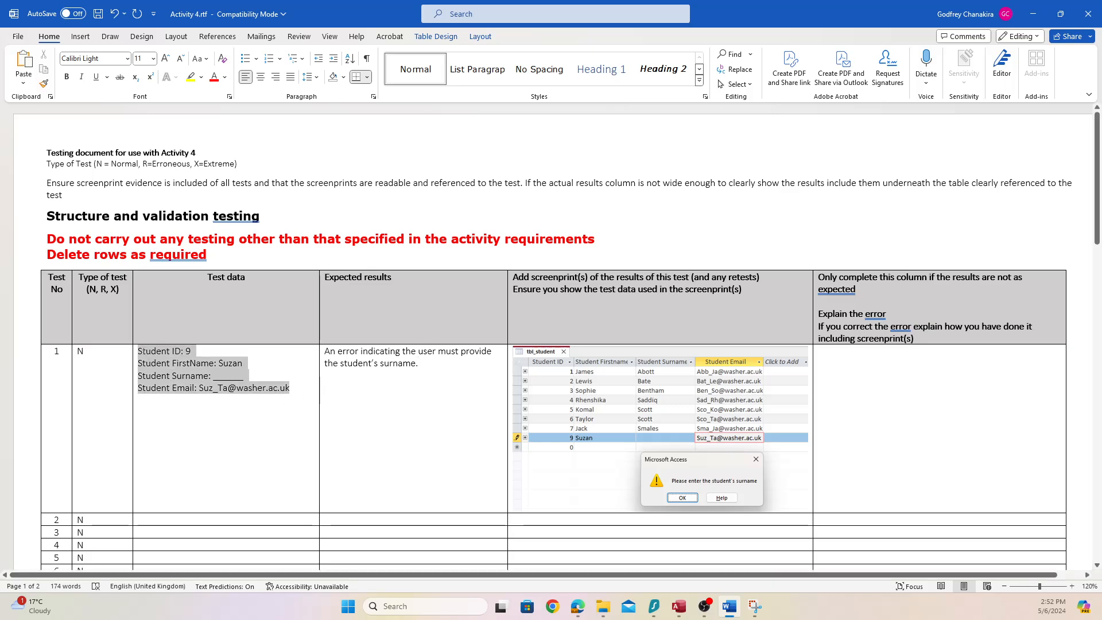
scroll(154, 394, down, 3)
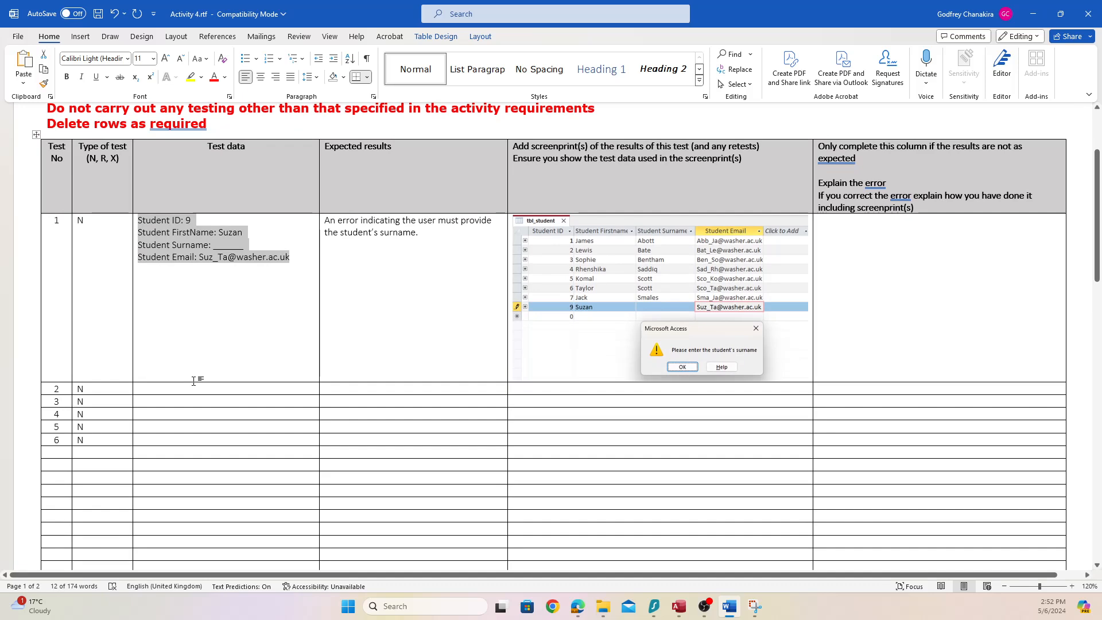
click(197, 389)
Paste test 1's data into test 2, fill in a surname and remove '.uk' from the email
key(ctrl+v)
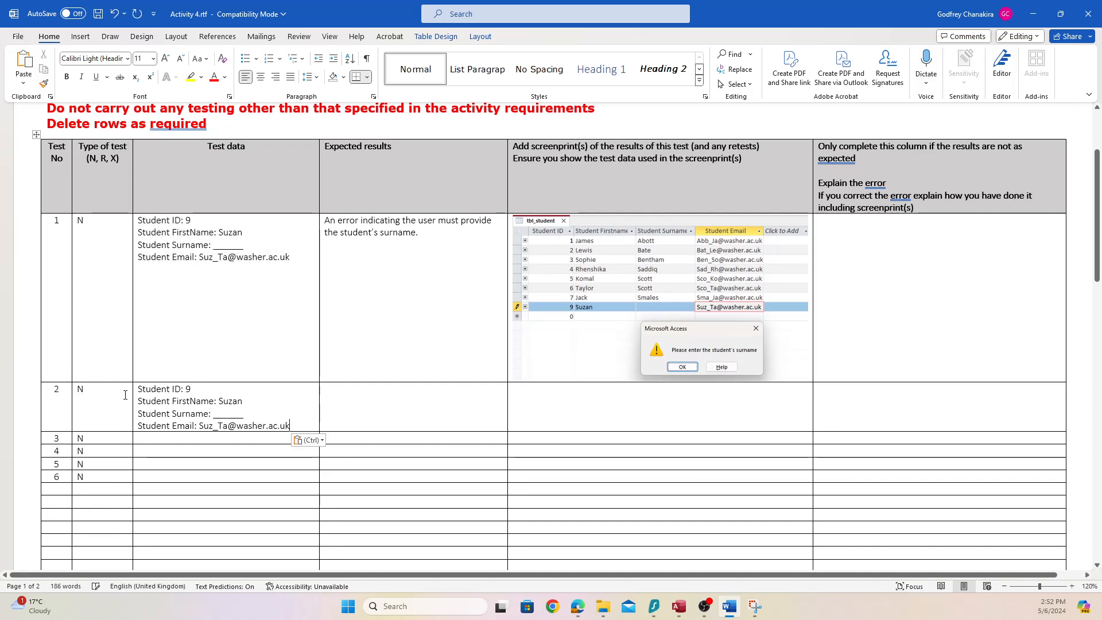
drag(244, 415, 213, 419)
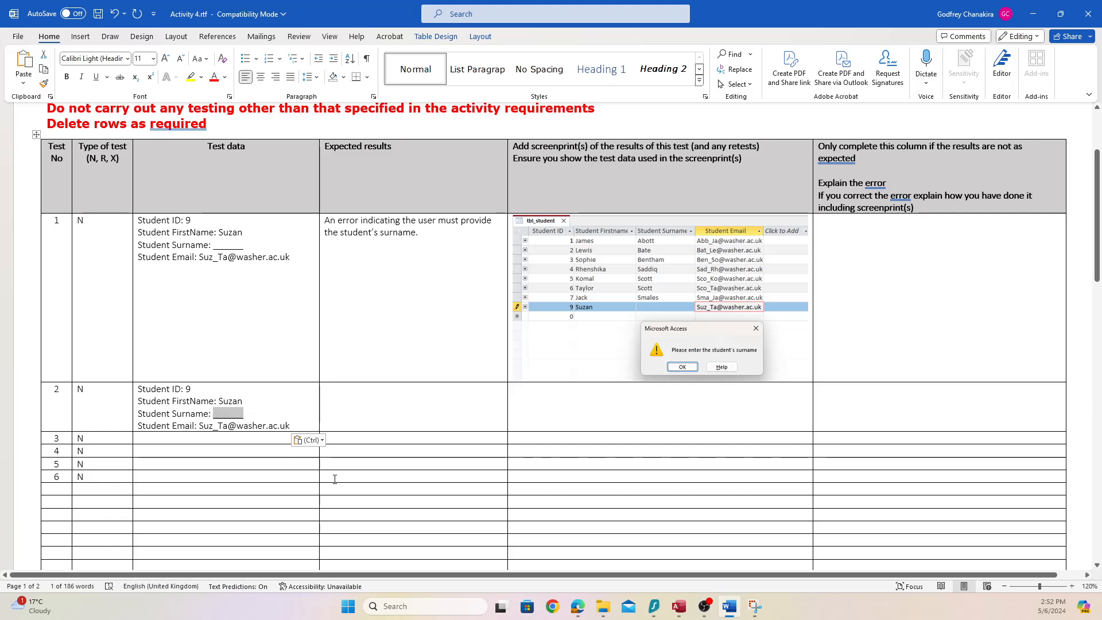
text(Frost)
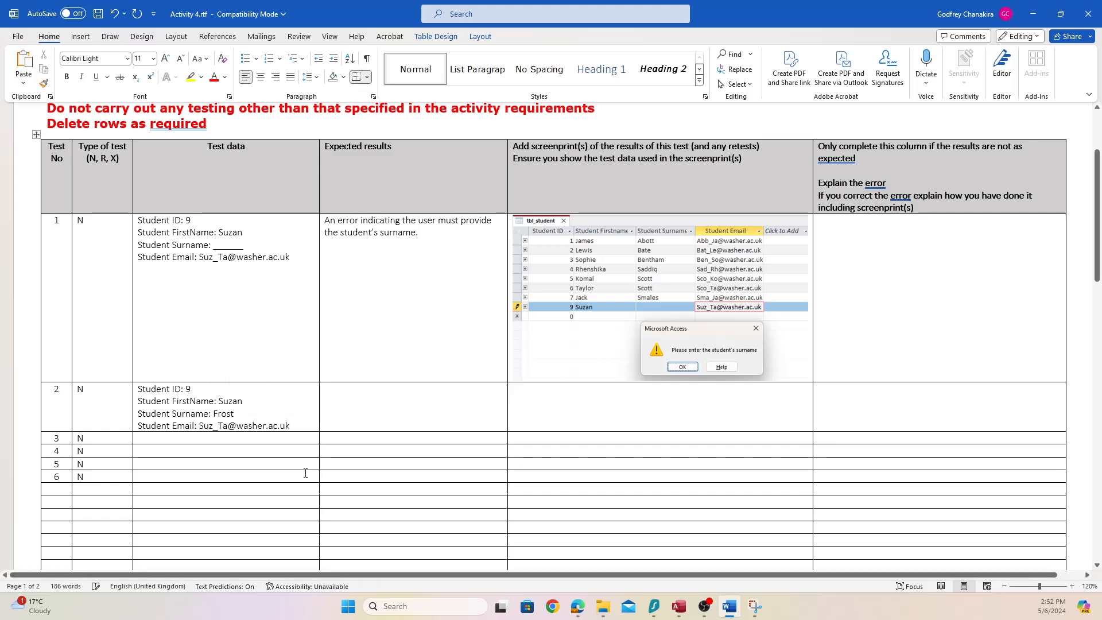
click(305, 425)
key(BackSpace)
key(BackSpace)
key(BackSpace)
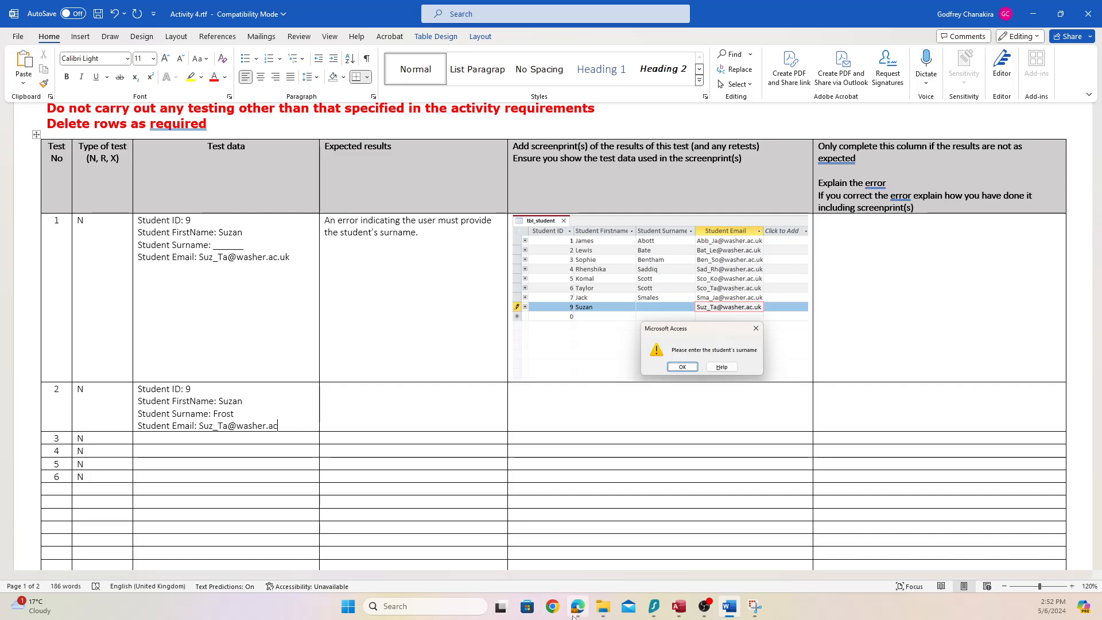
mouse_move(573, 615)
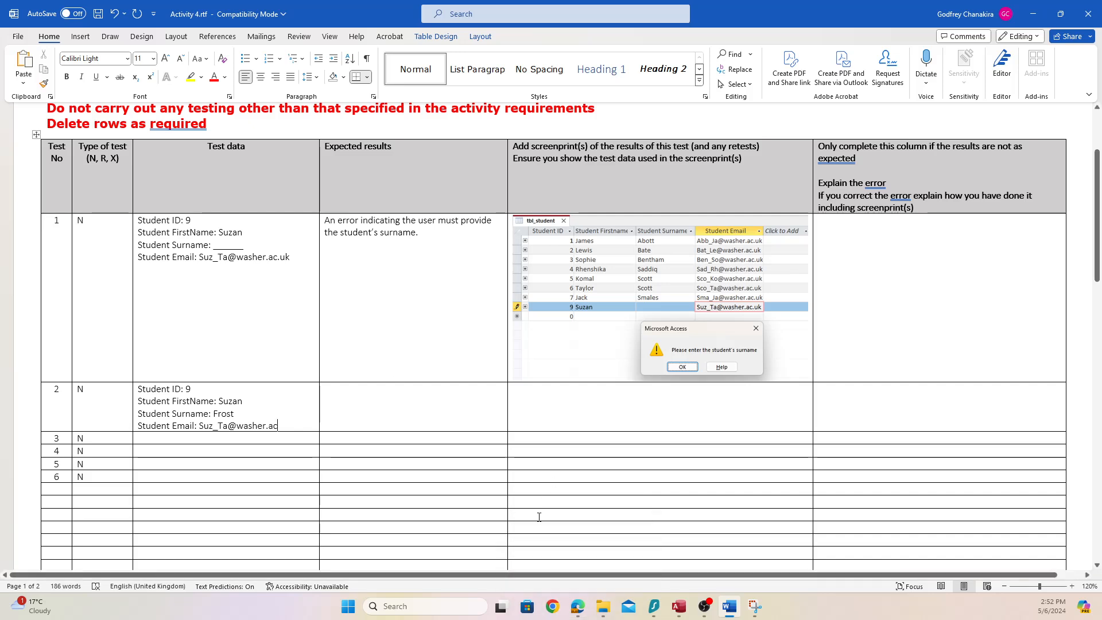
click(580, 610)
Highlight requirement 2 about email format in the Activity 4 brief
click(329, 222)
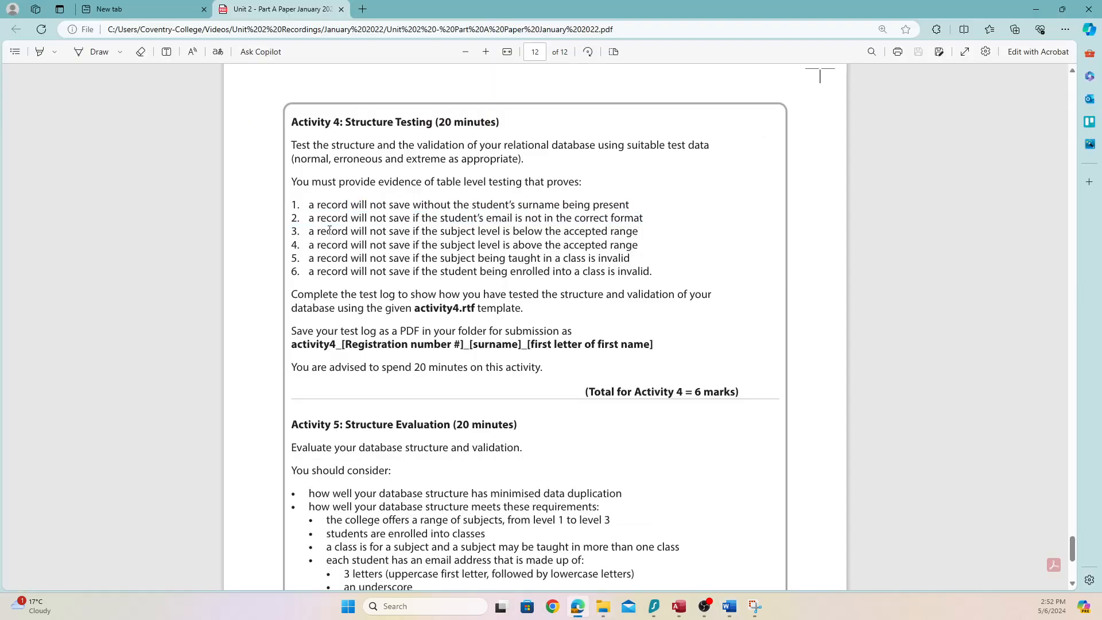
drag(314, 222, 645, 221)
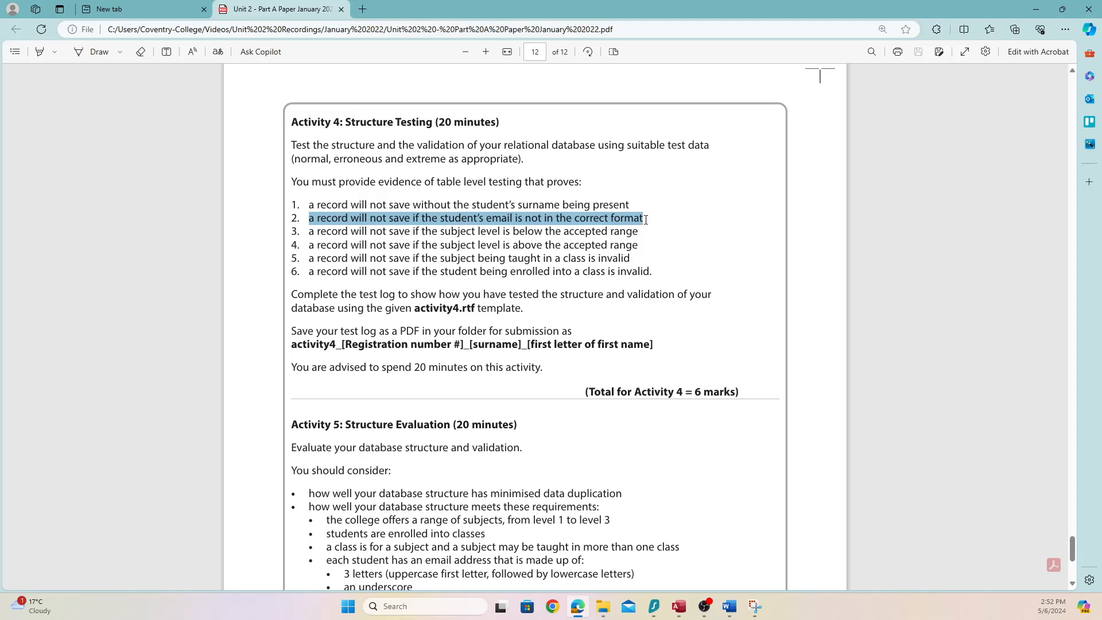
key(alt+Tab)
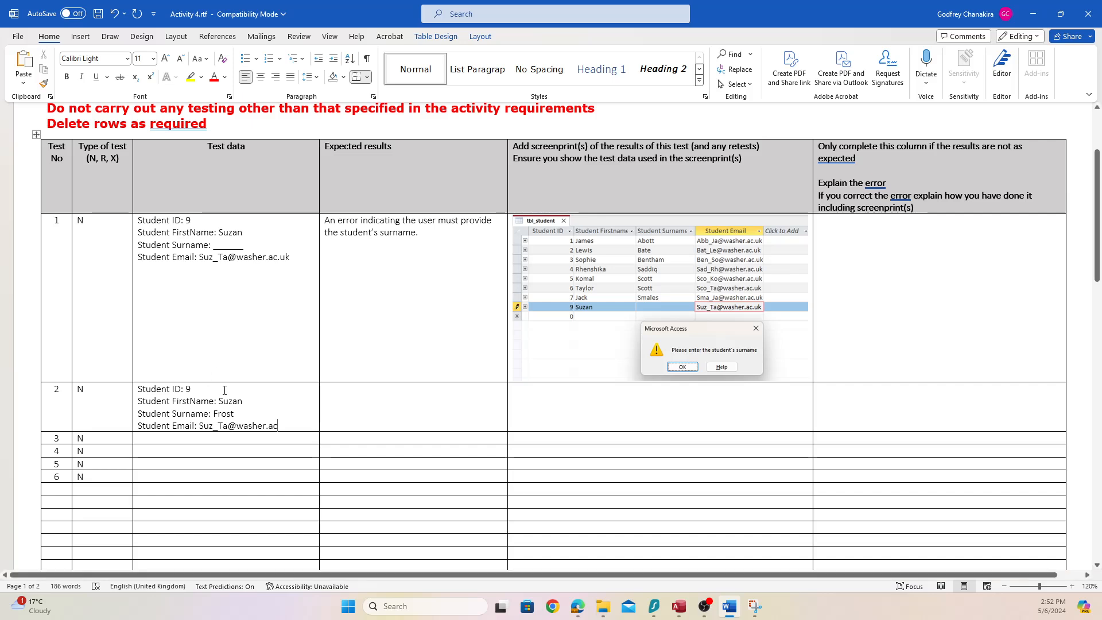
Replace the initials before the @ in test 2's email address with new ones
click(229, 425)
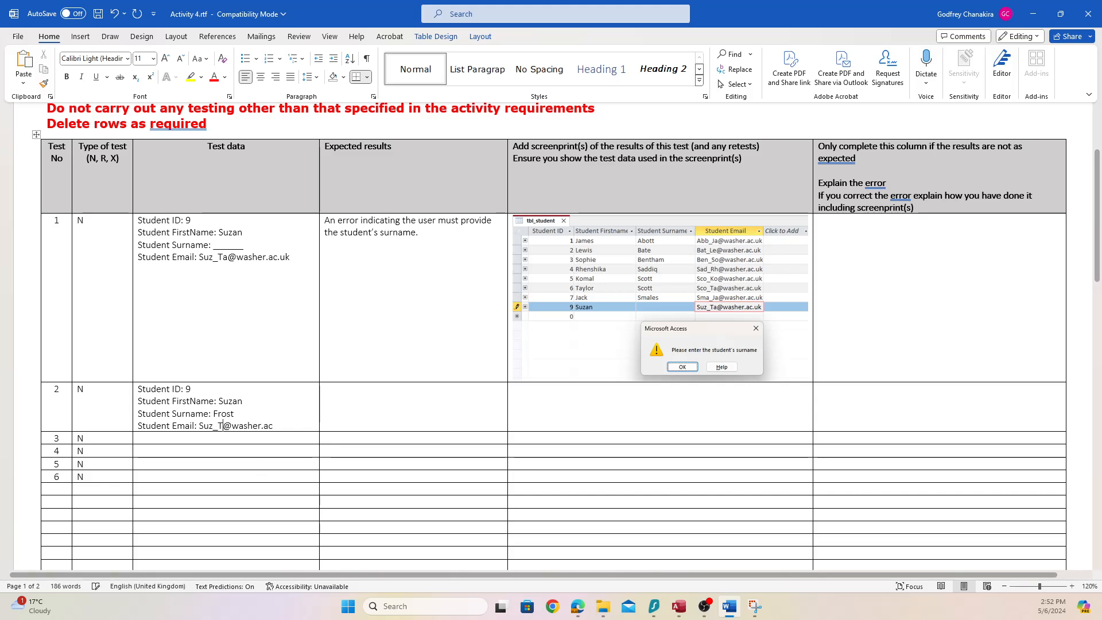
key(BackSpace)
key(BackSpace)
text(Fr)
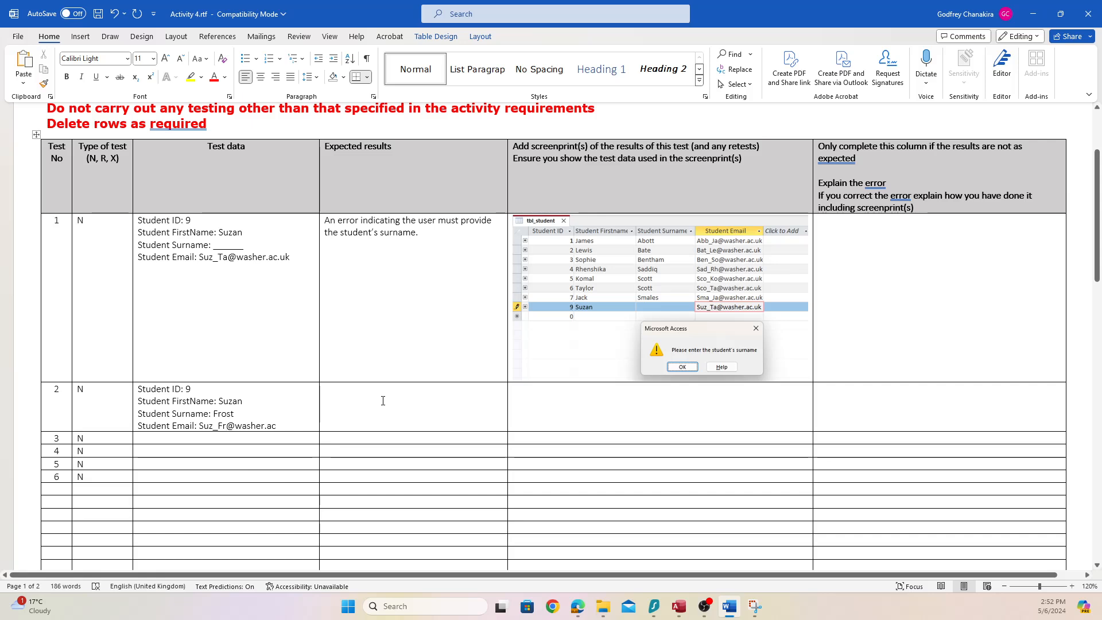
Record test 2's expected result: an error that the email is not in the expected format
click(436, 418)
text(An error m)
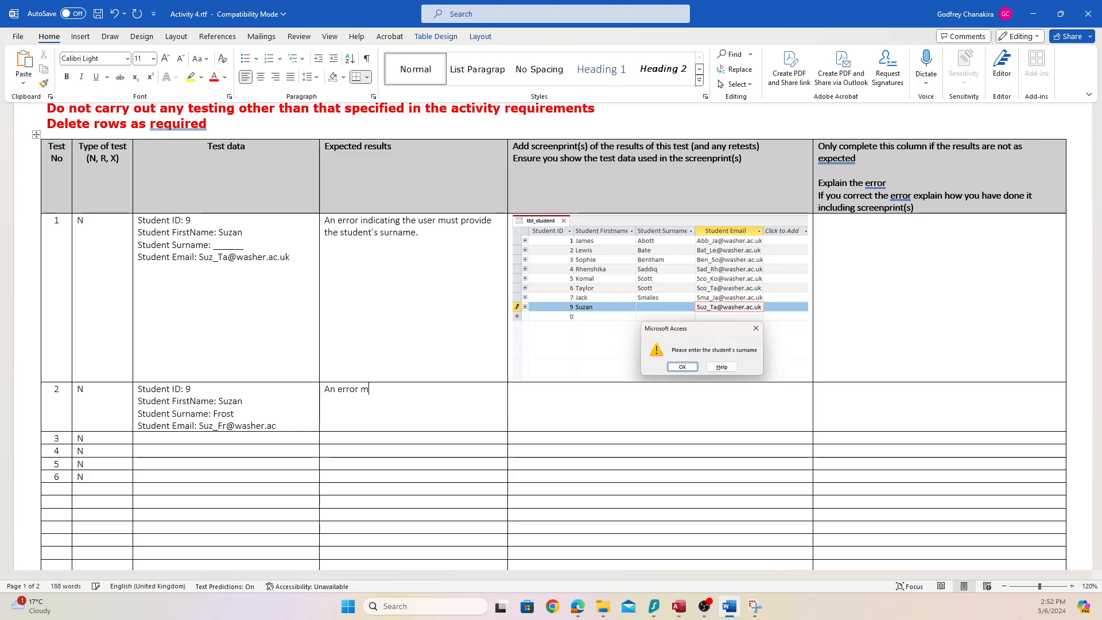
text(essage indicating that the email is not)
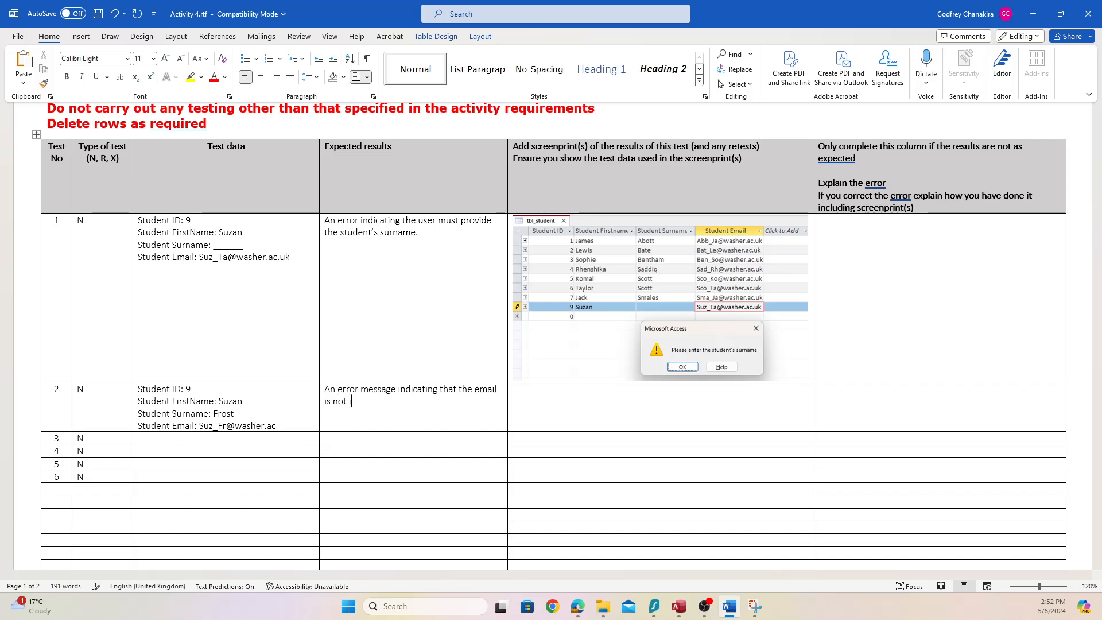
text( in the expected form)
text(a.t)
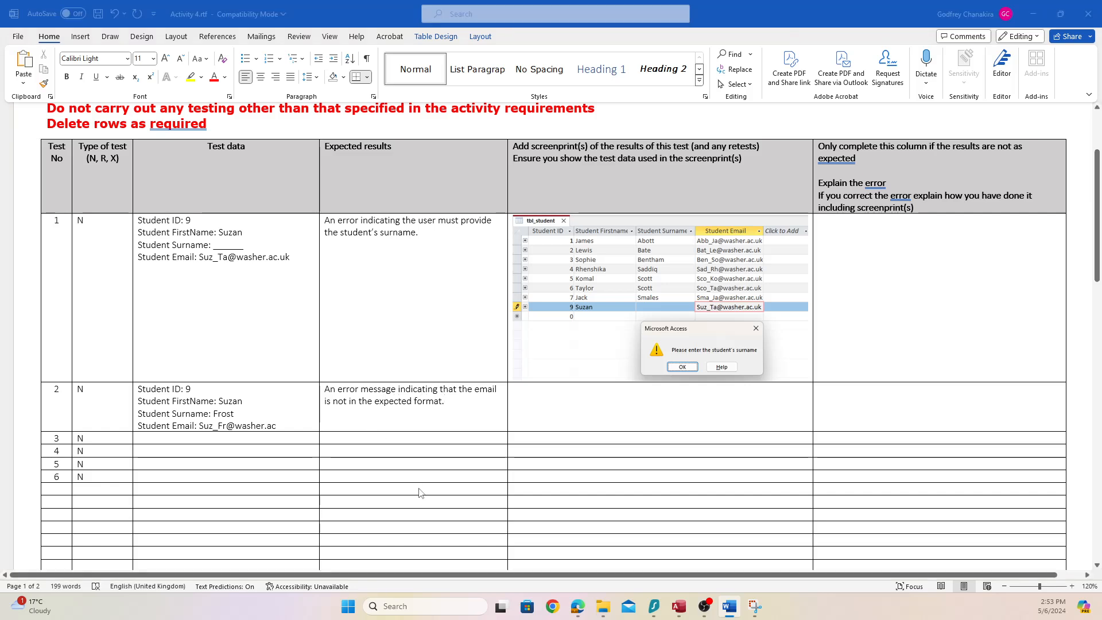
click(678, 606)
click(329, 285)
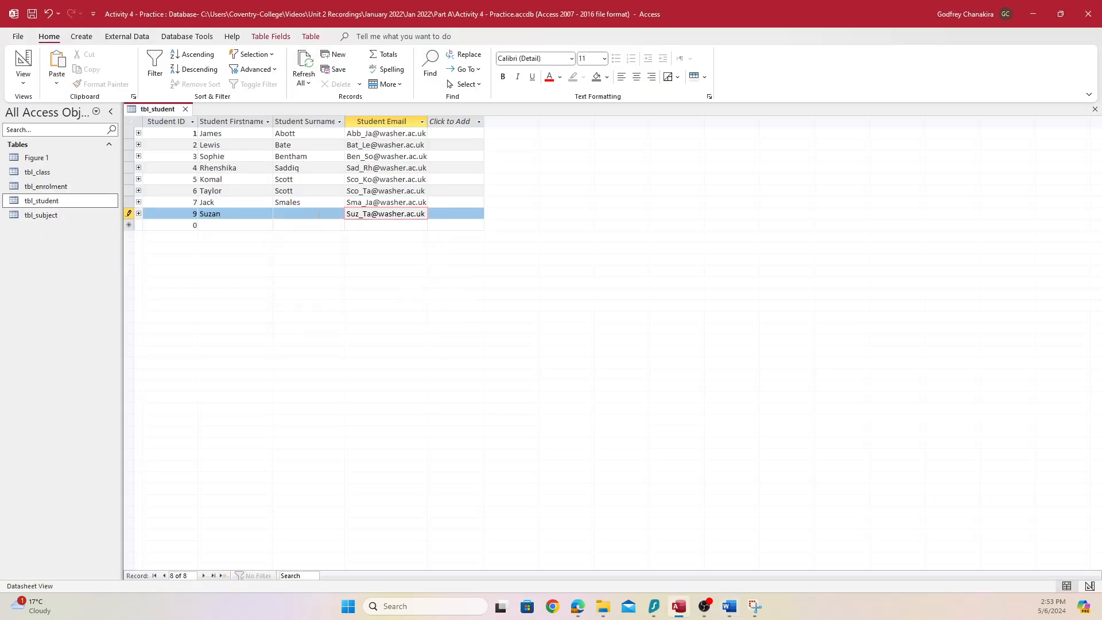
Enter a surname and a badly formatted email in record 9 to trigger the input-mask error
click(319, 214)
text(Frost)
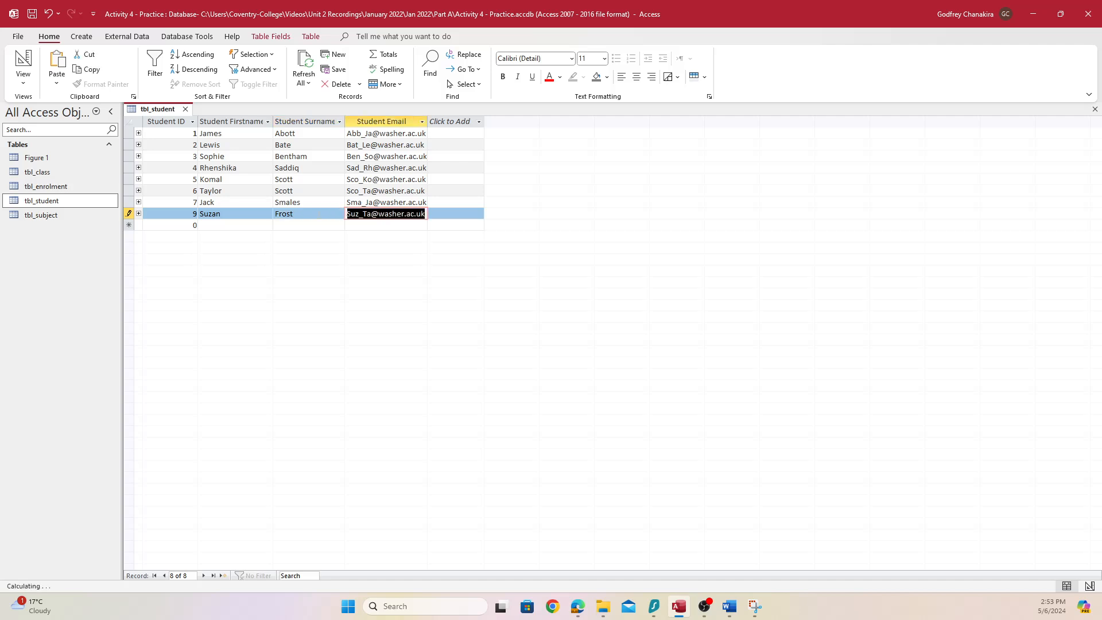
key(Tab)
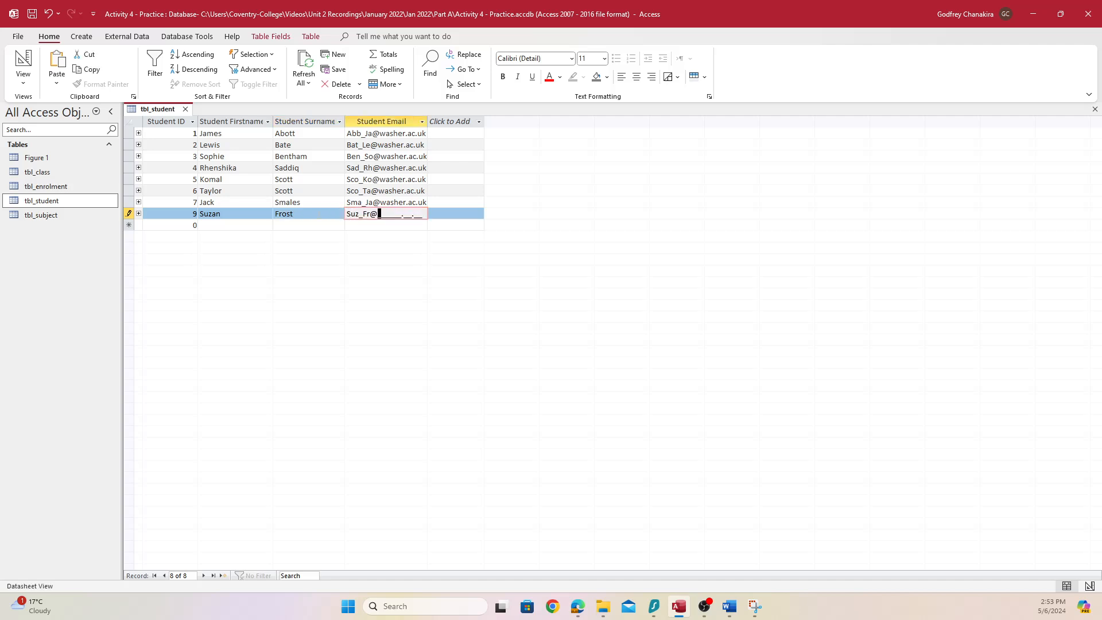
key(Tab)
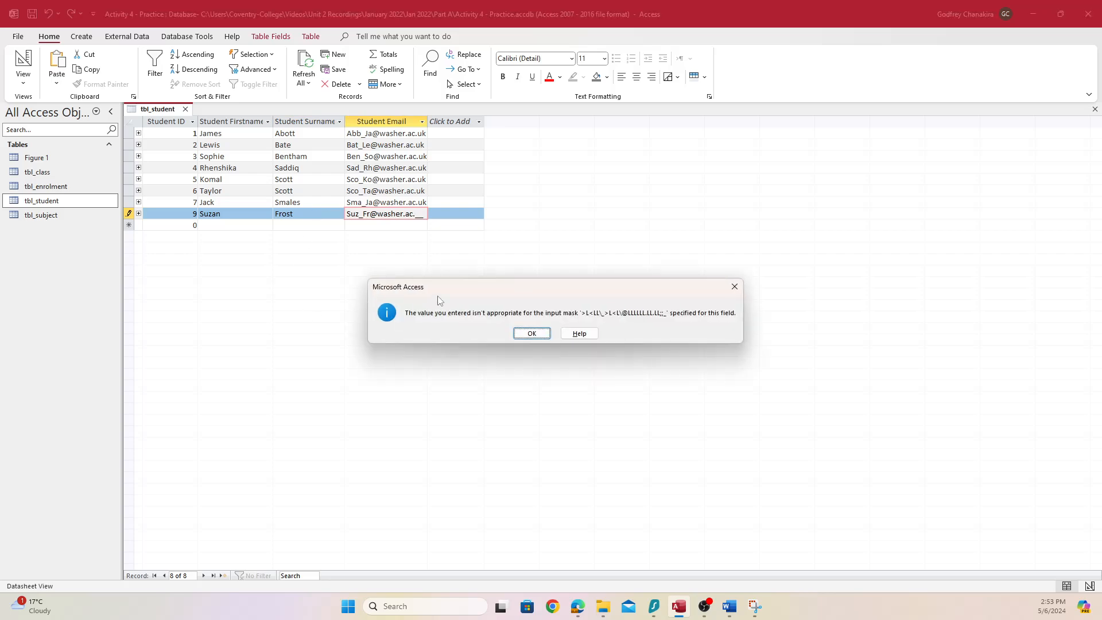
Snip the table with the input-mask error message placed over its rows
drag(435, 292, 205, 253)
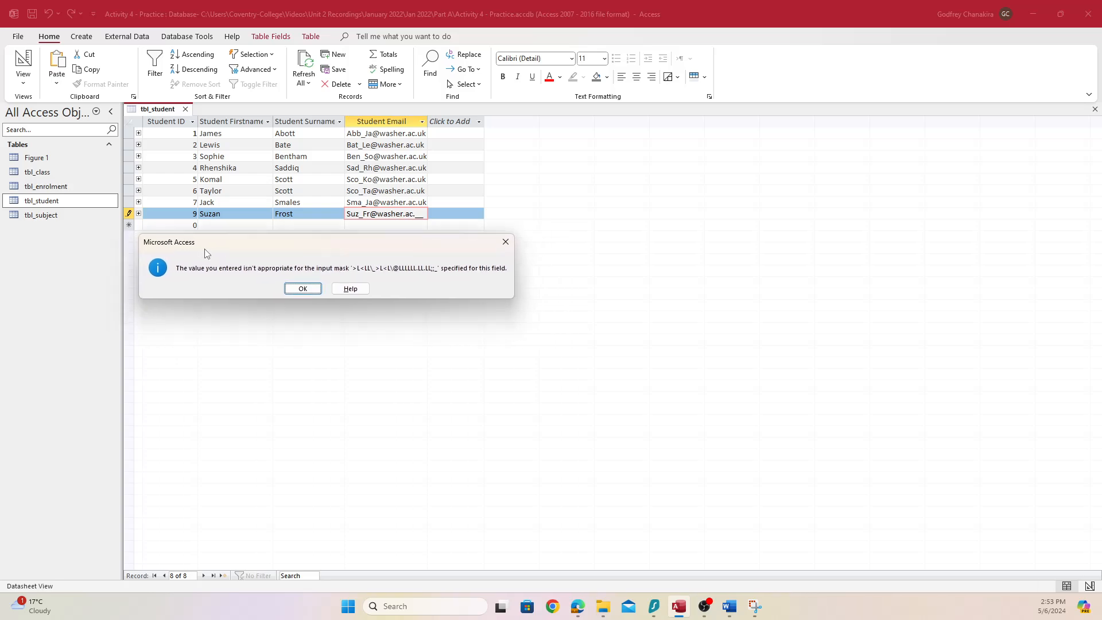
key(super+shift+s)
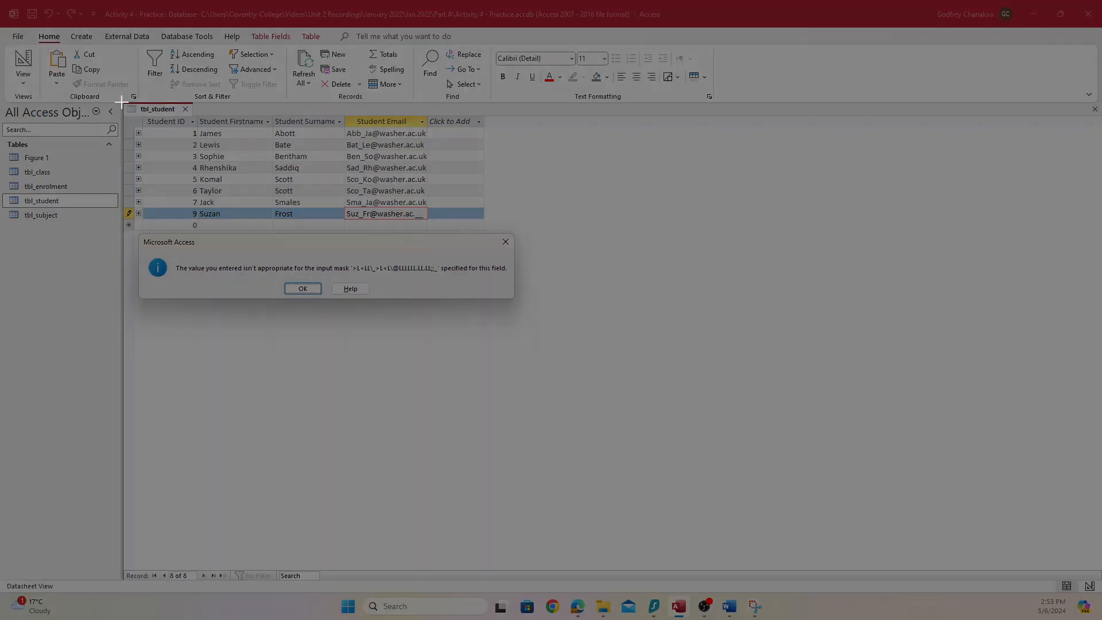
drag(121, 101, 517, 301)
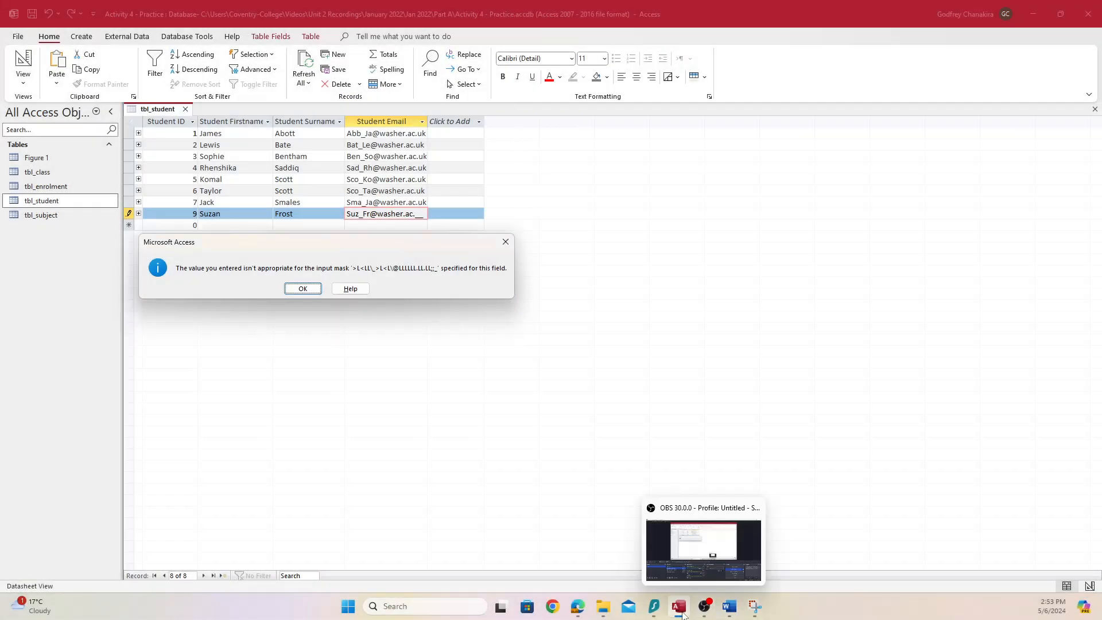
mouse_move(680, 607)
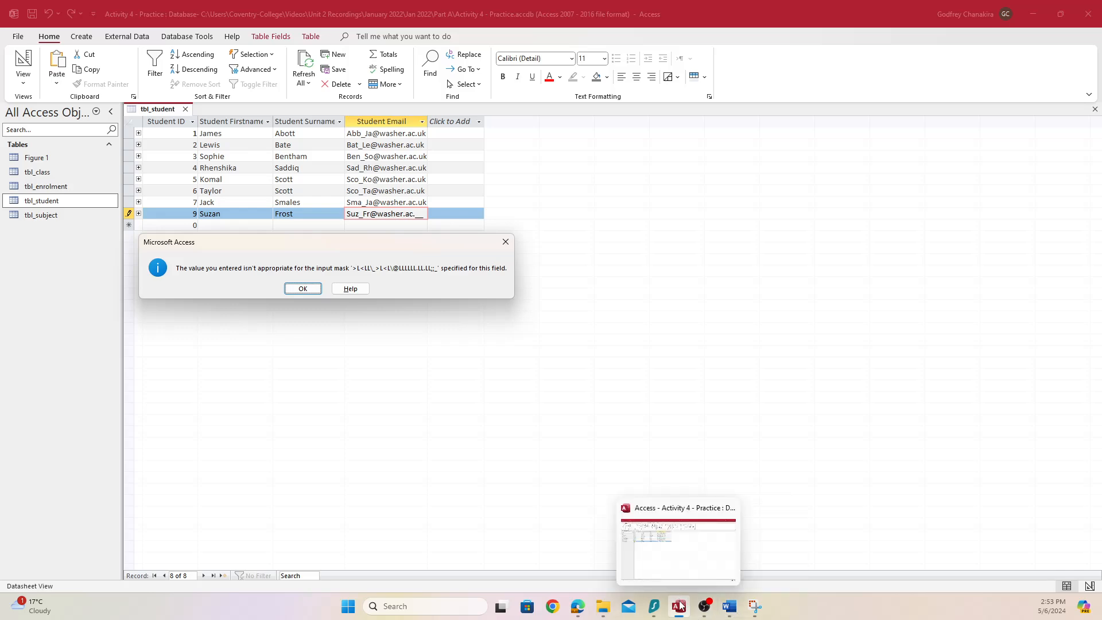
click(729, 606)
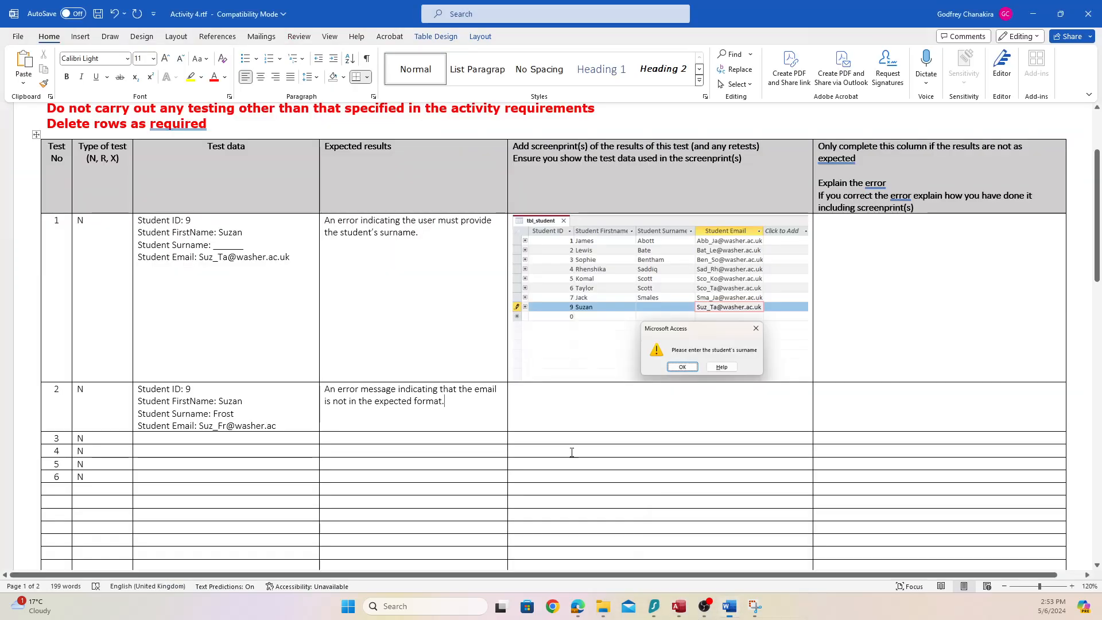
Paste the input-mask error screenshot into test 2's screenprint cell, then highlight brief requirement 3
click(620, 415)
key(ctrl+v)
scroll(364, 415, down, 2)
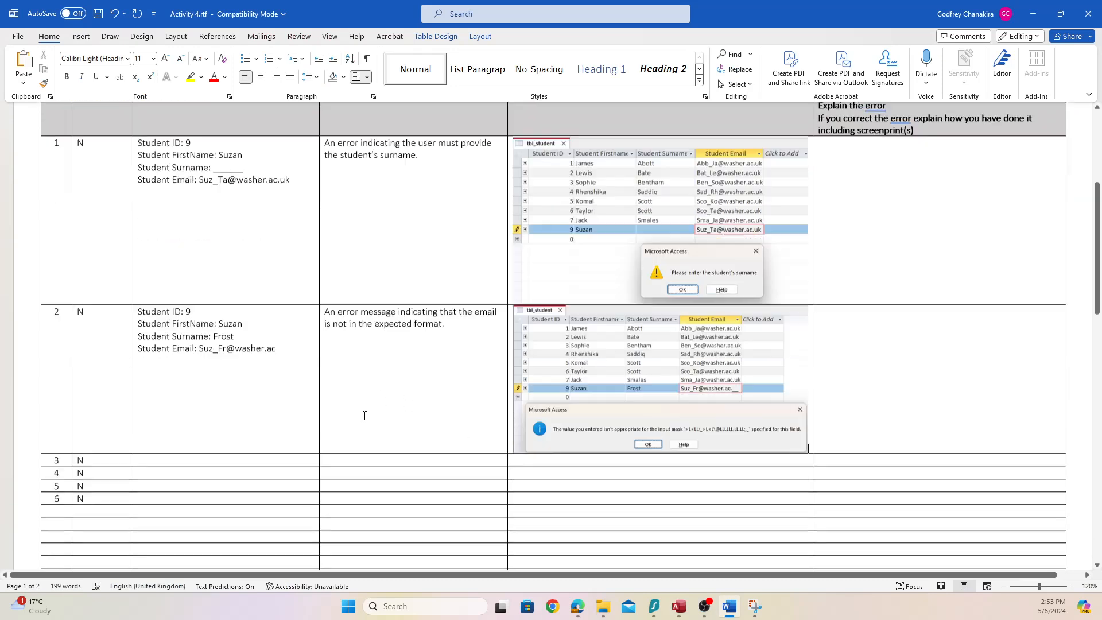
scroll(364, 415, down, 1)
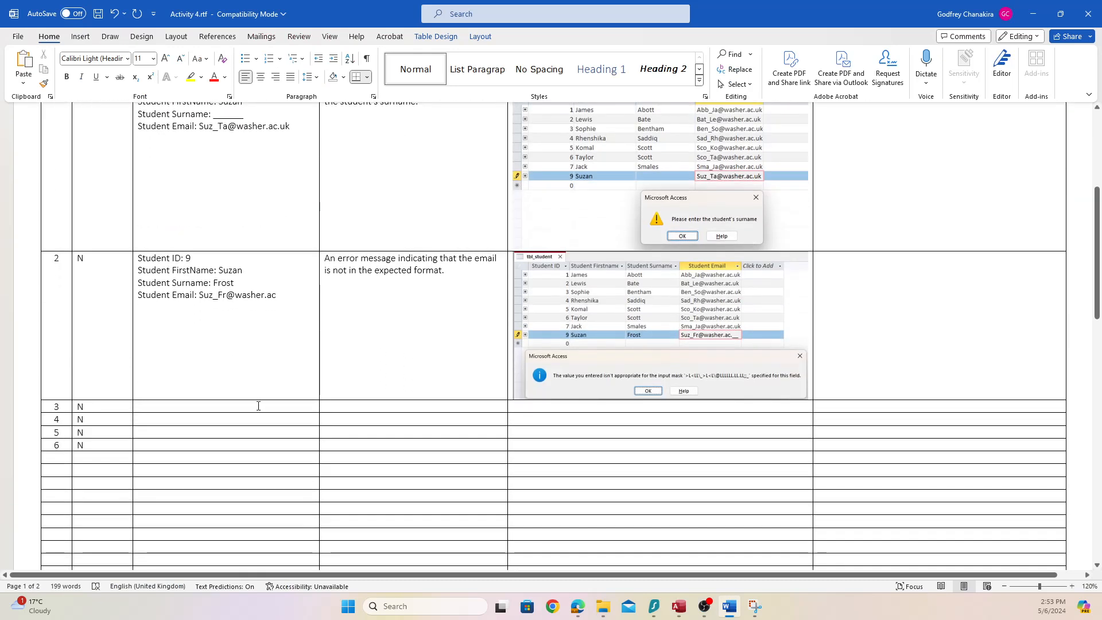
click(577, 609)
drag(310, 232, 640, 240)
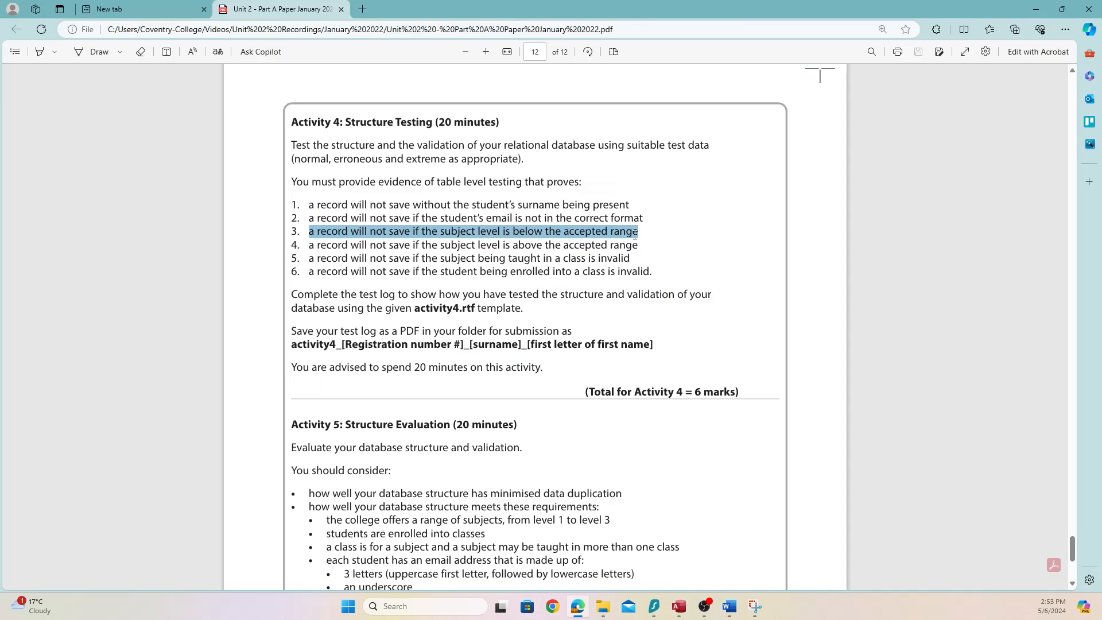
Copy requirement 3 and highlight the scenario sentence giving the level 1 to 3 subject range
mouse_move(645, 239)
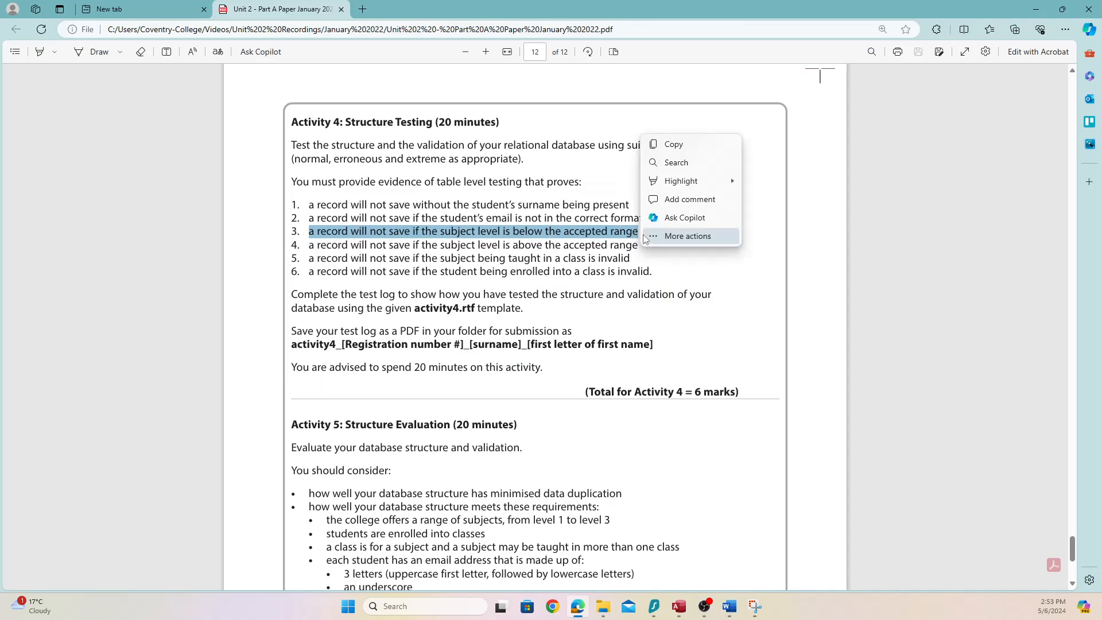
click(673, 144)
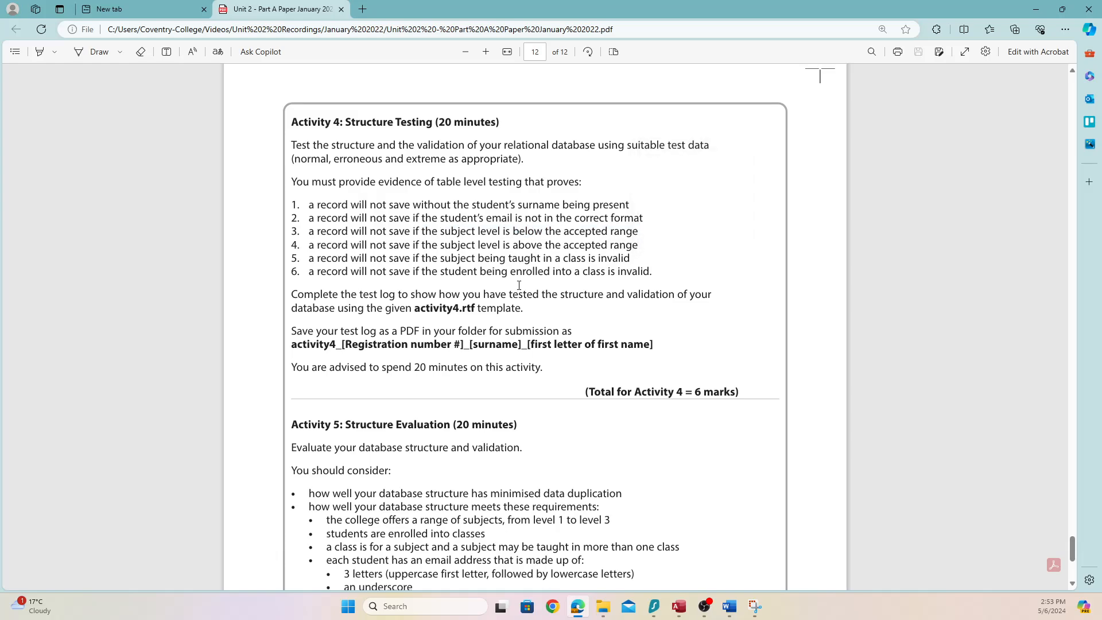
scroll(485, 288, up, 20)
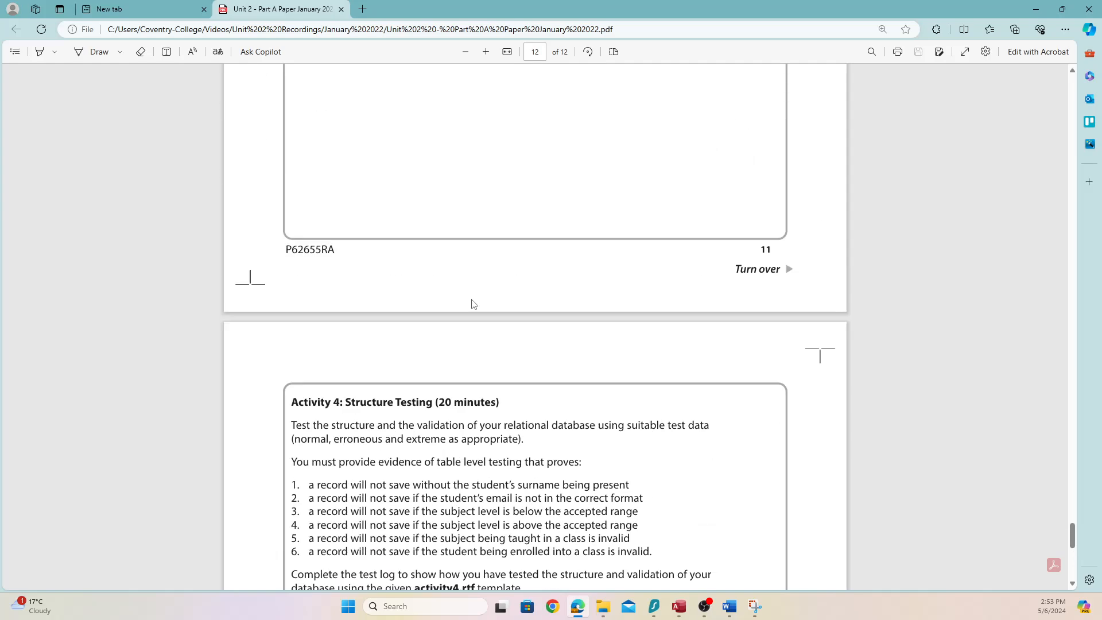
scroll(469, 297, up, 20)
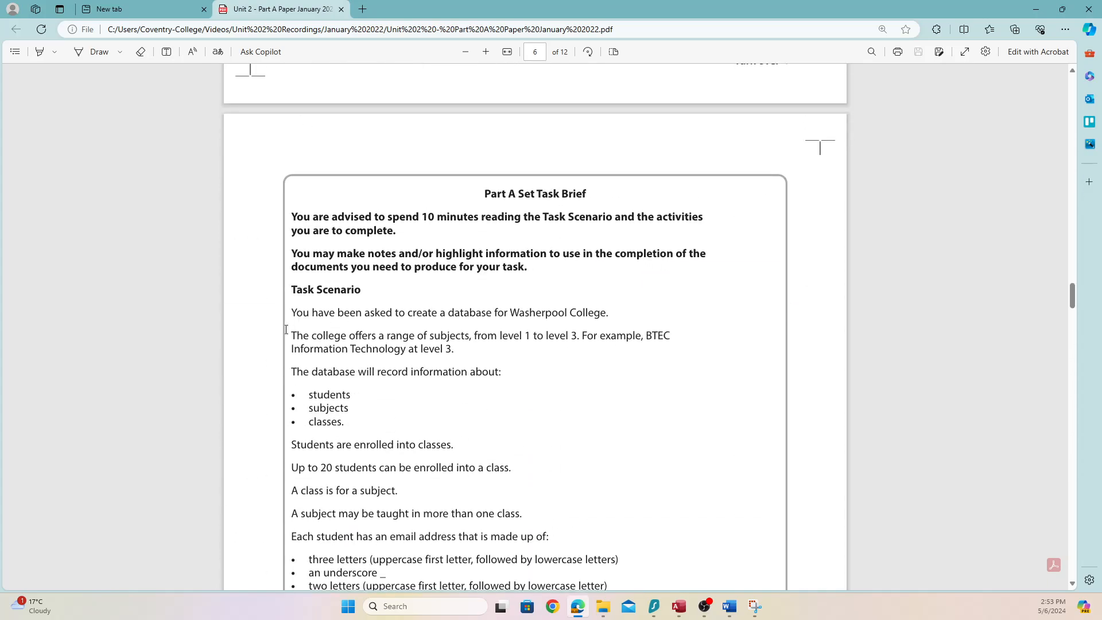
drag(294, 335, 581, 342)
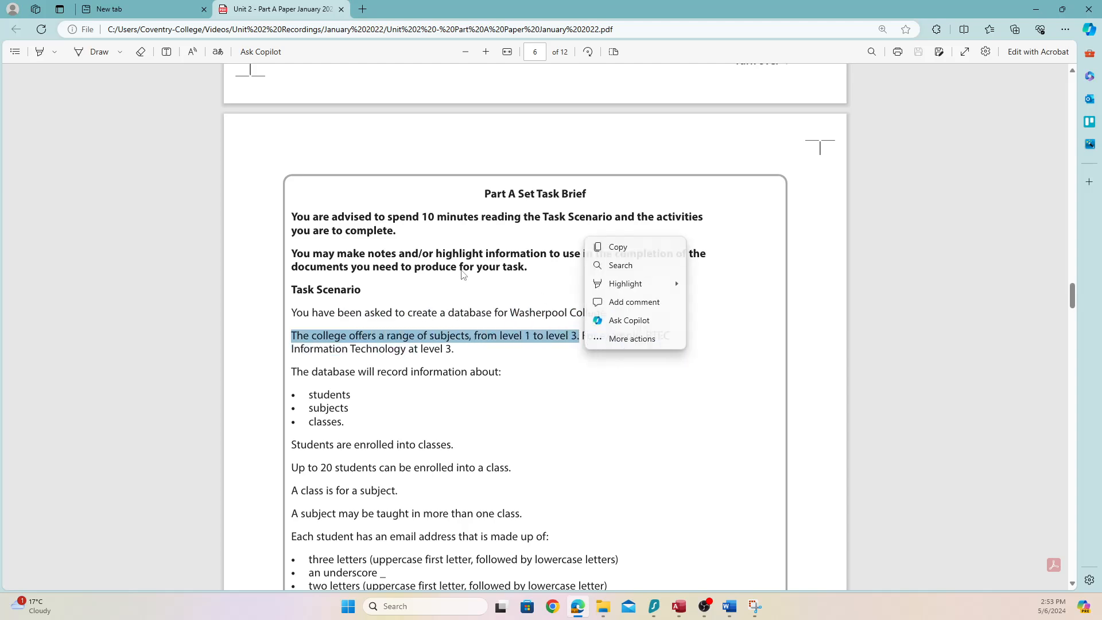
Scroll back down through the brief and return to the Access database
scroll(448, 249, down, 15)
scroll(417, 238, down, 20)
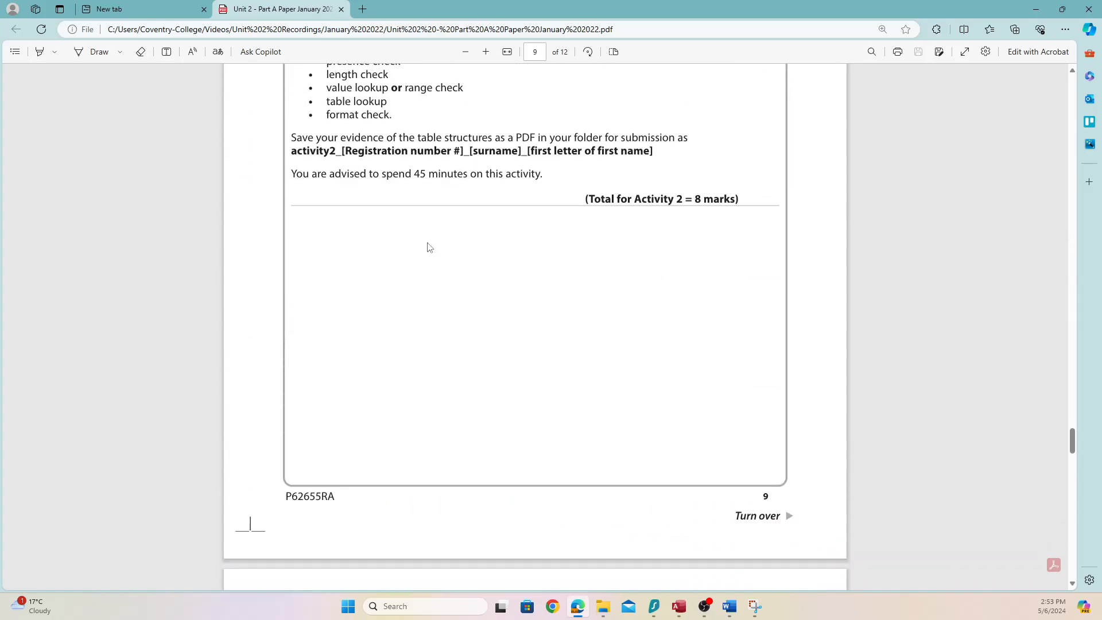
scroll(425, 253, down, 10)
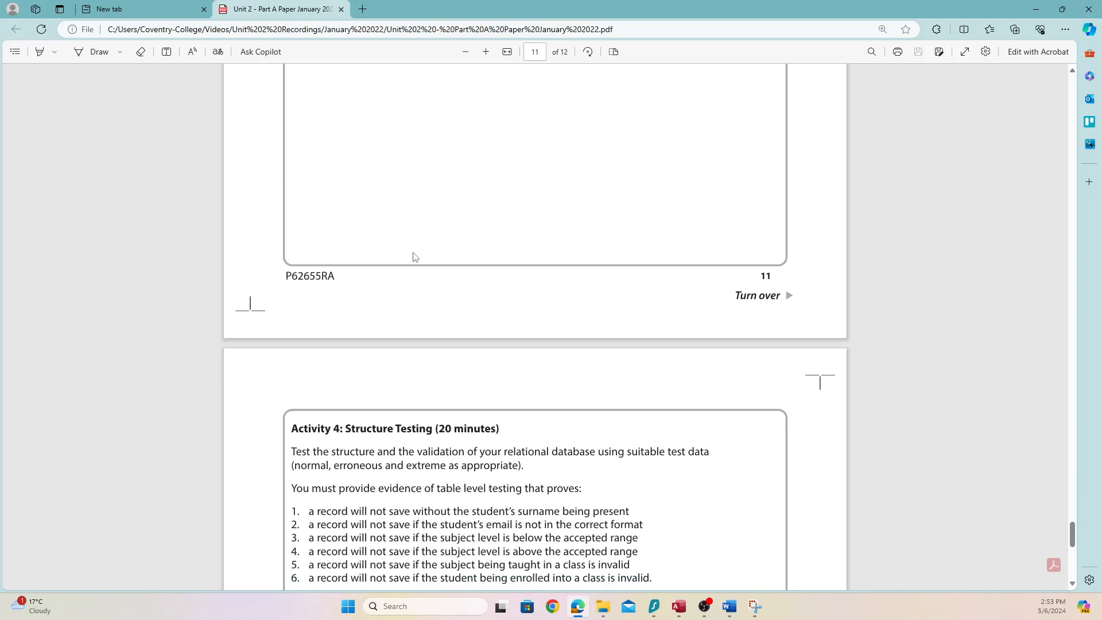
scroll(414, 256, up, 5)
scroll(413, 246, down, 10)
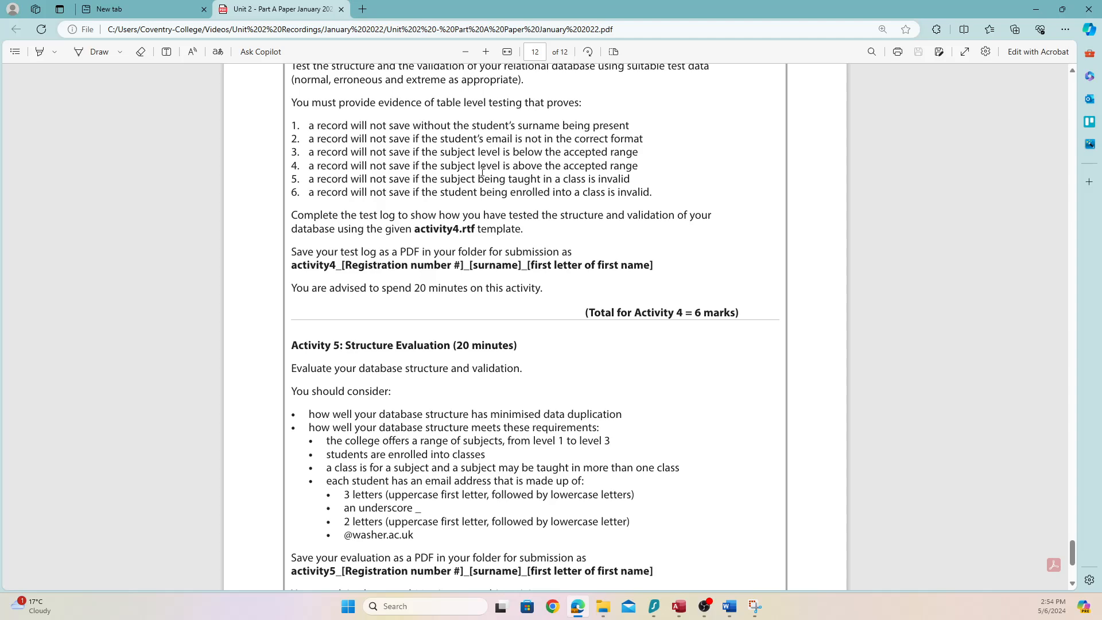
click(679, 608)
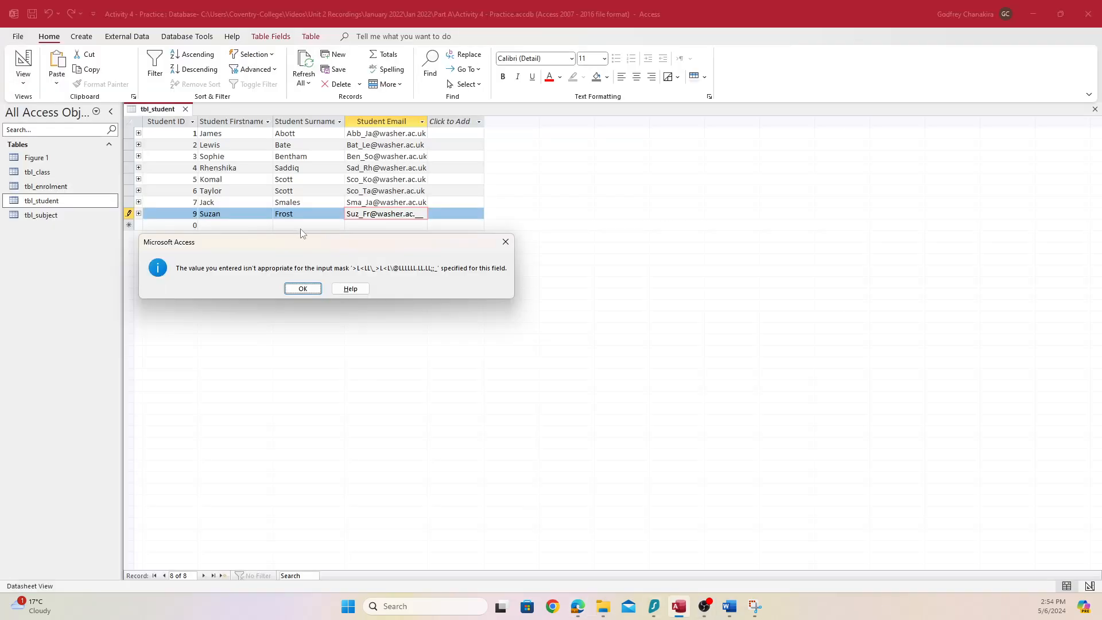
Discard the rejected record 9 and open tbl_subject to view the existing levels 2–3
key(Escape)
key(Escape)
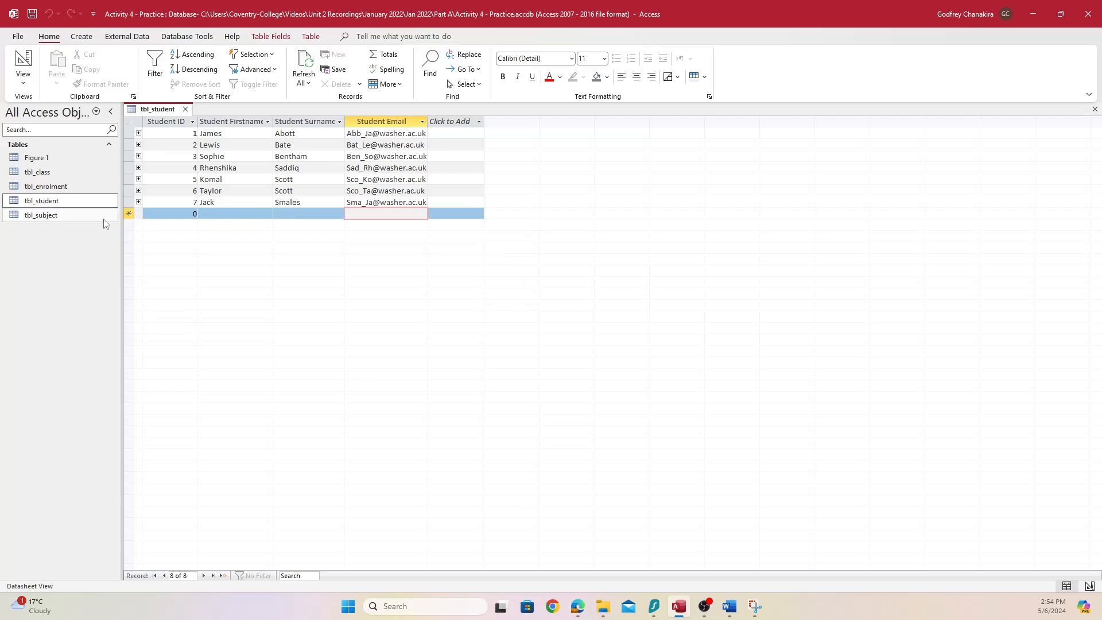
double_click(101, 217)
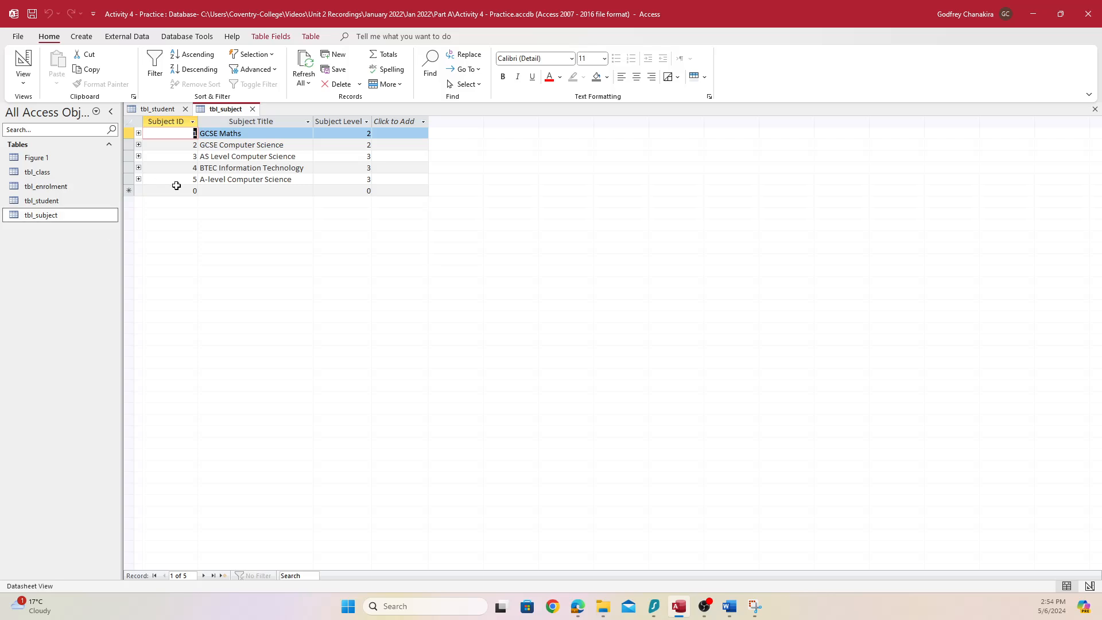
key(alt+Tab)
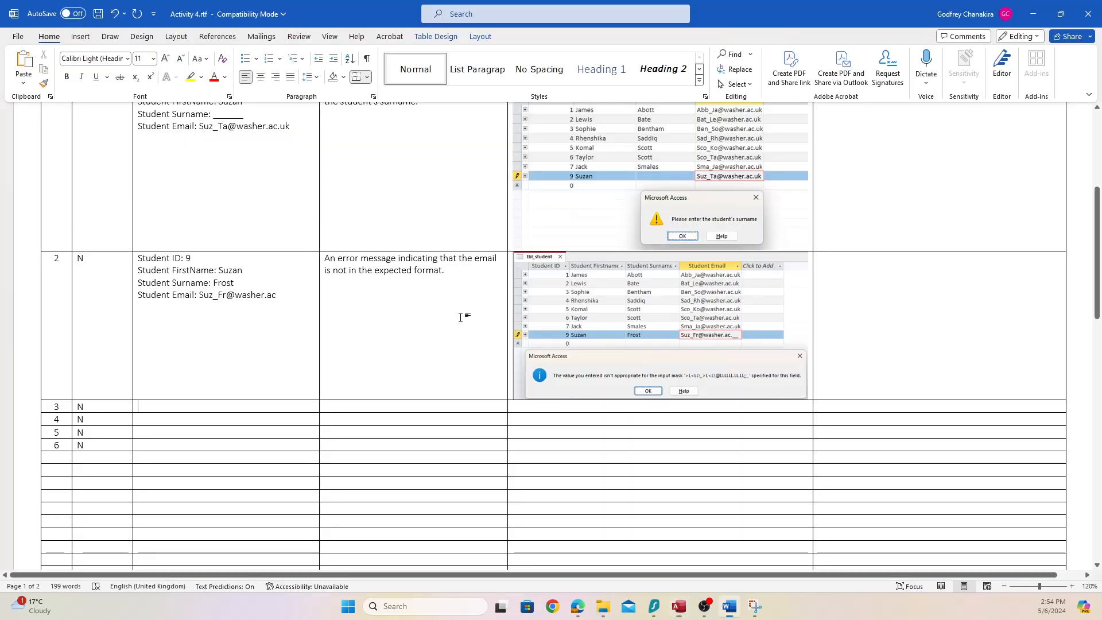
Enter test 3's data: Subject ID, Subject Title: GCSE History, Subject Level: 0
text(Subject ID: 6)
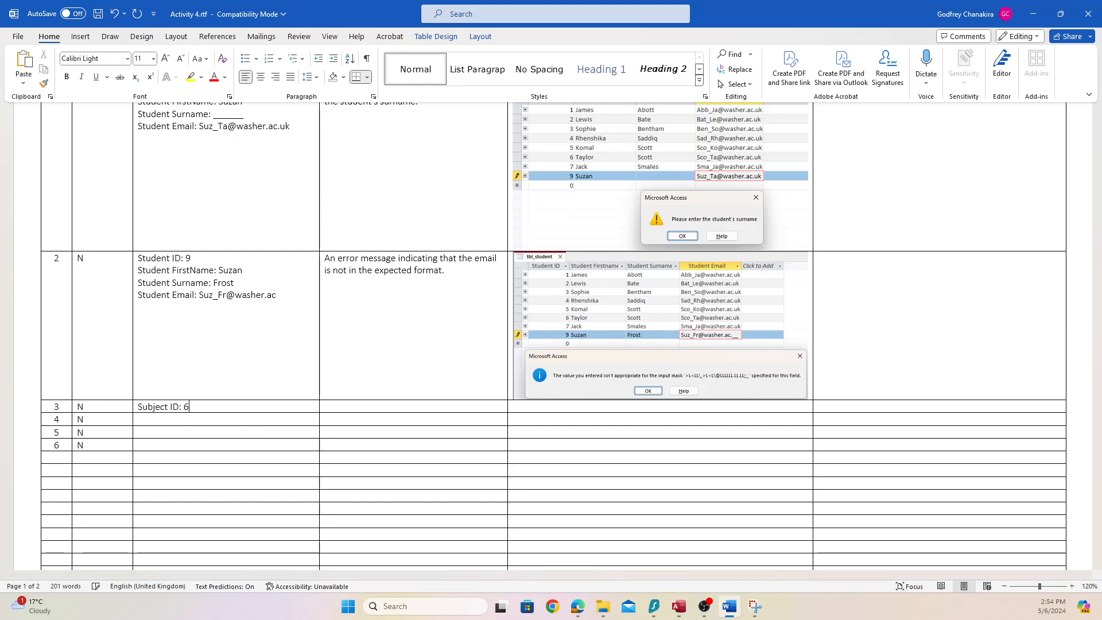
key(Tab)
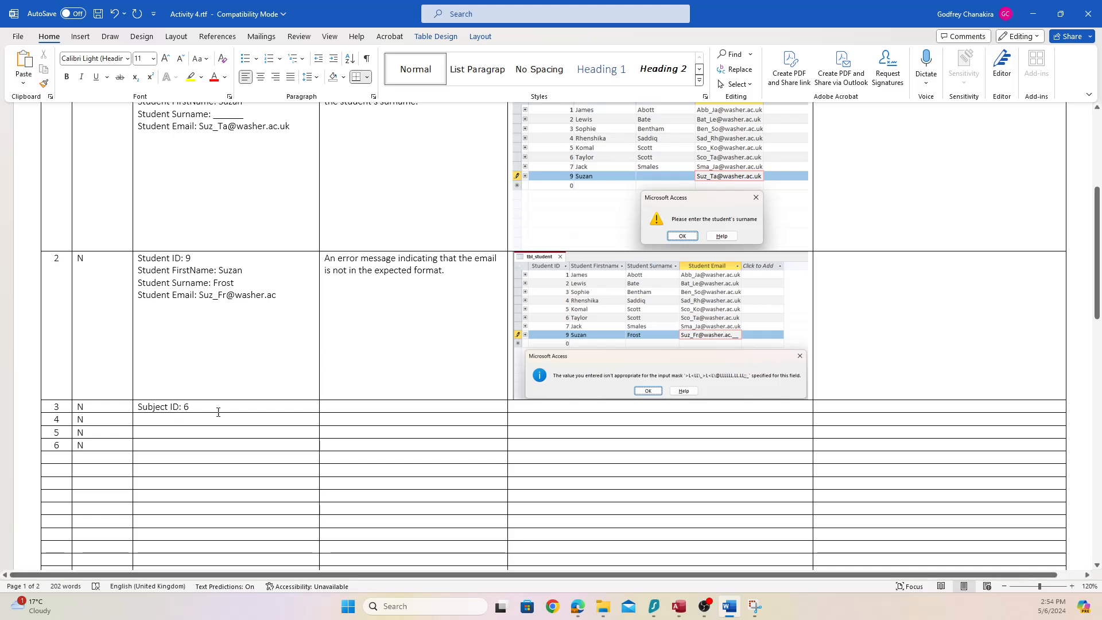
key(Return)
text(Su)
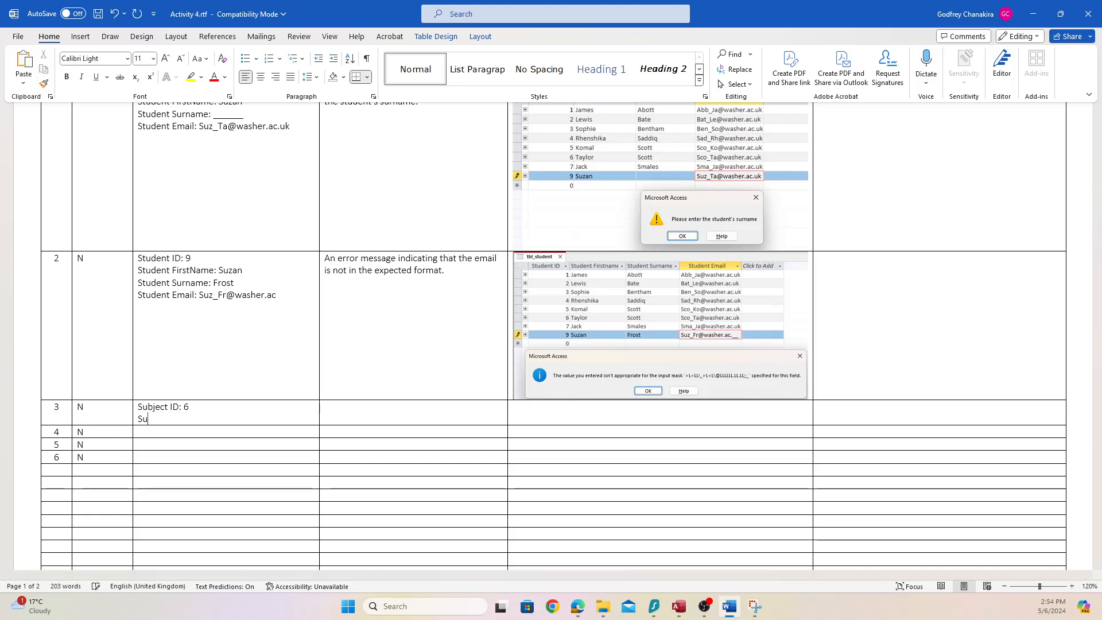
text(bjew)
key(BackSpace)
key(BackSpace)
key(BackSpace)
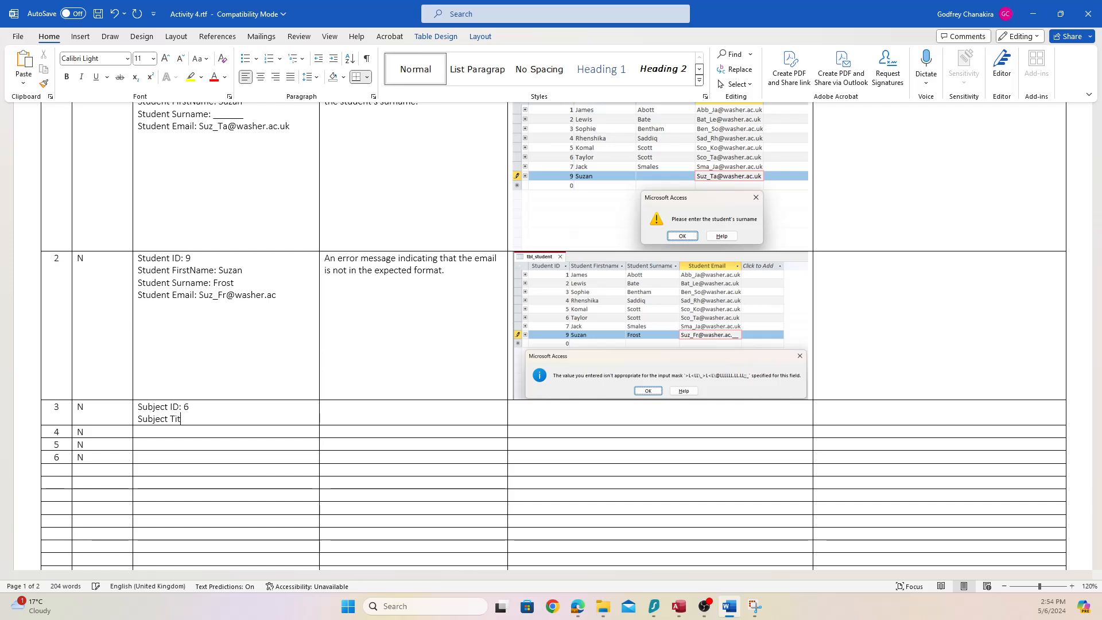
text(le: GCSE Historyu)
key(Return)
text(S)
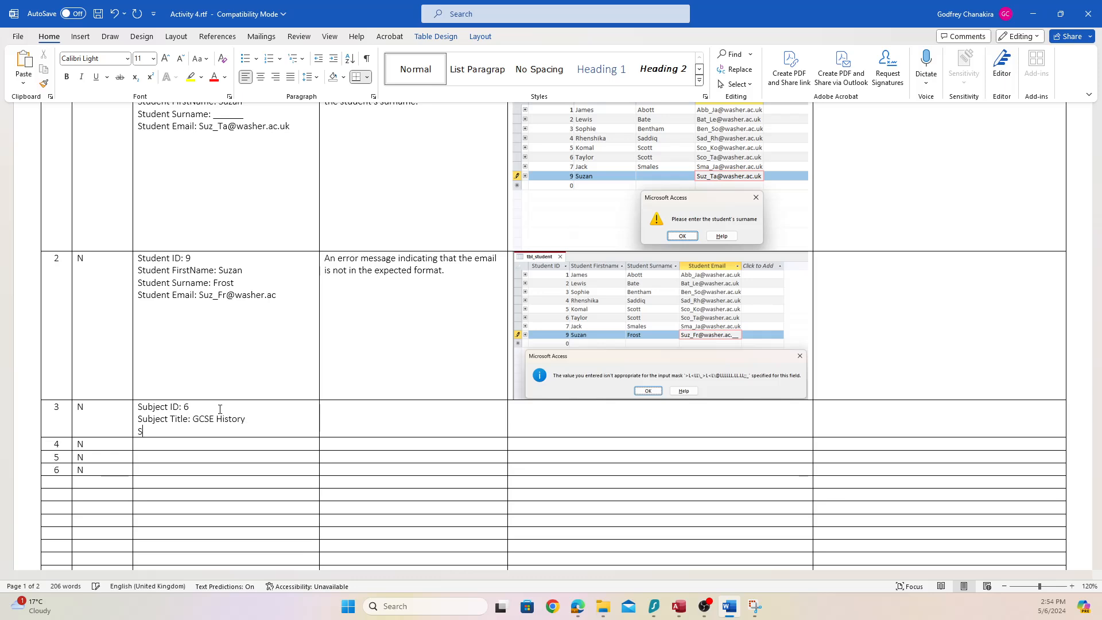
text(ubject Leve)
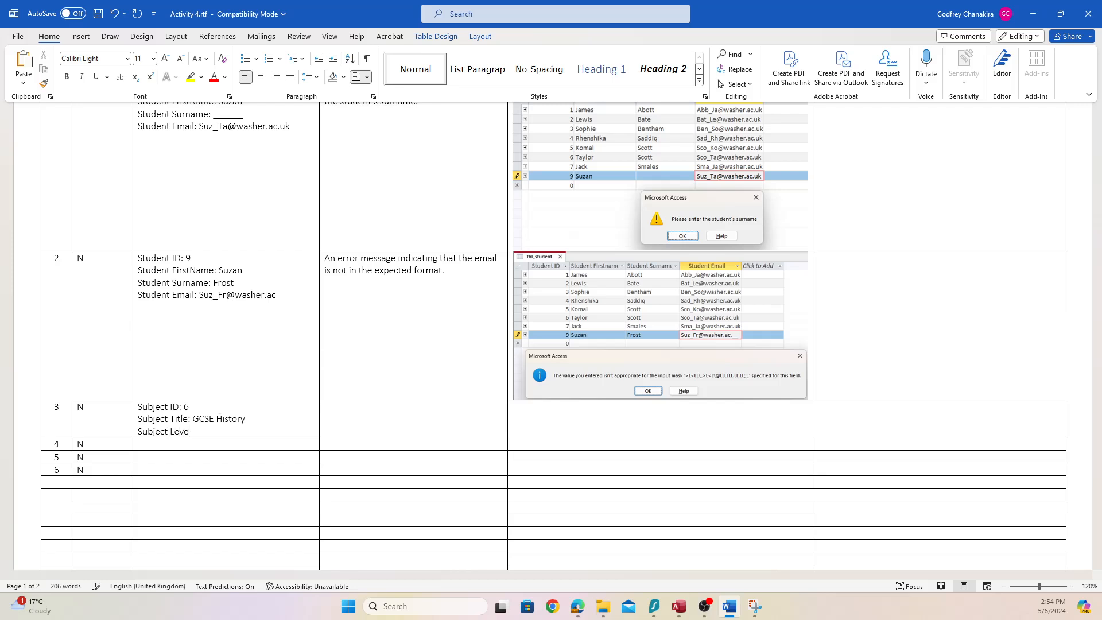
text(l: 0)
Write test 3's expected result: an error saying the subject level must be between 1 and 3
click(399, 418)
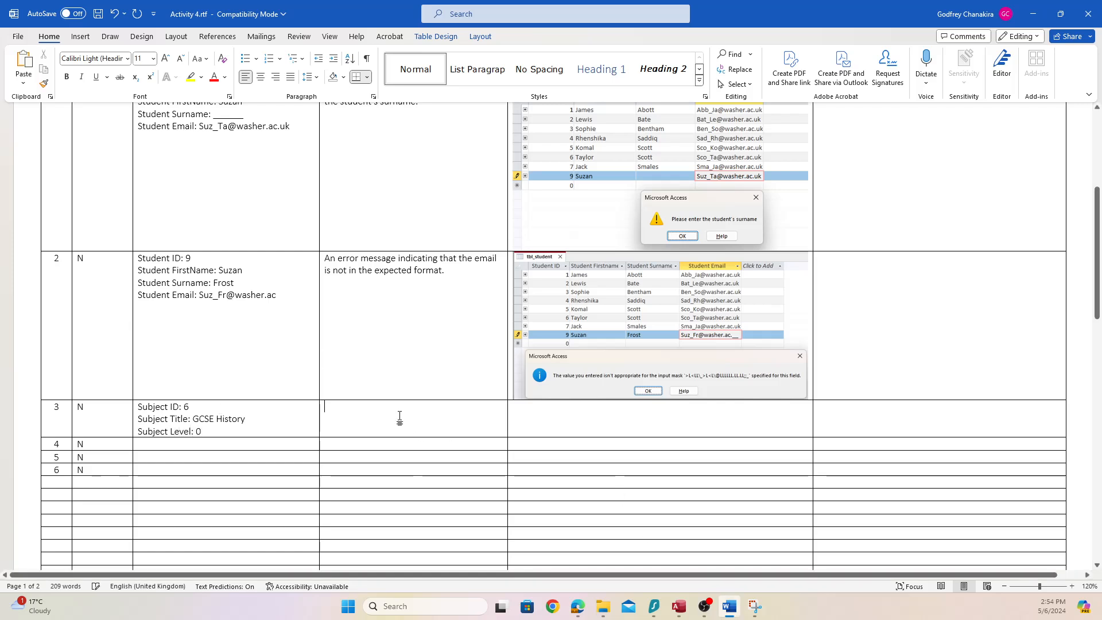
text(An )
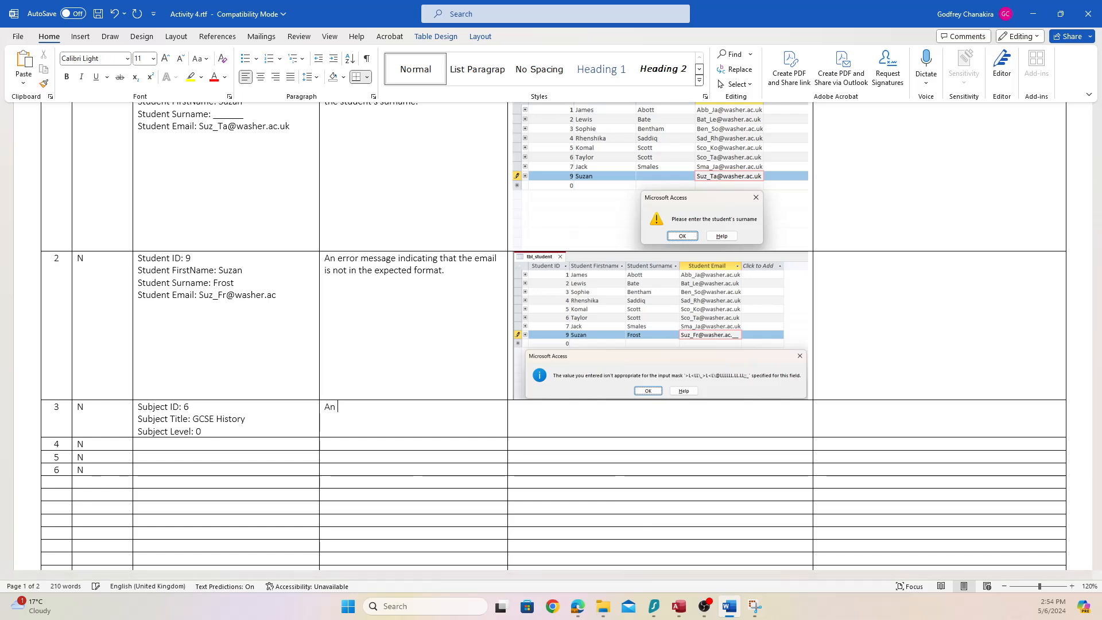
text(error telling the su)
key(BackSpace)
text(user the subject level m)
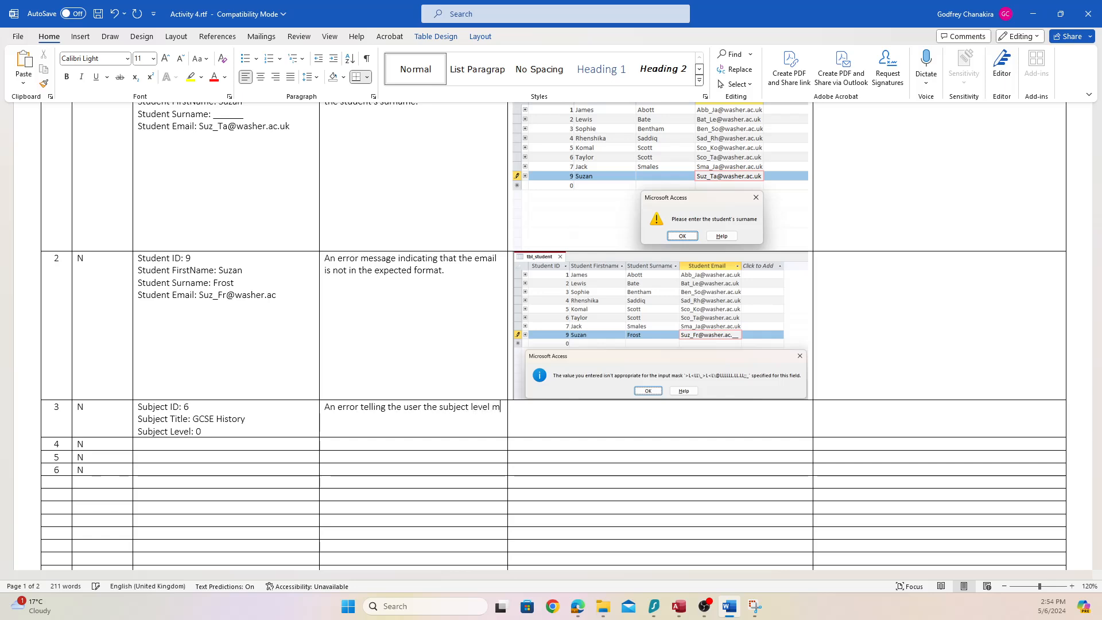
text(ust between 1 and 3.)
drag(404, 431, 322, 415)
key(ctrl+c)
key(alt+Tab)
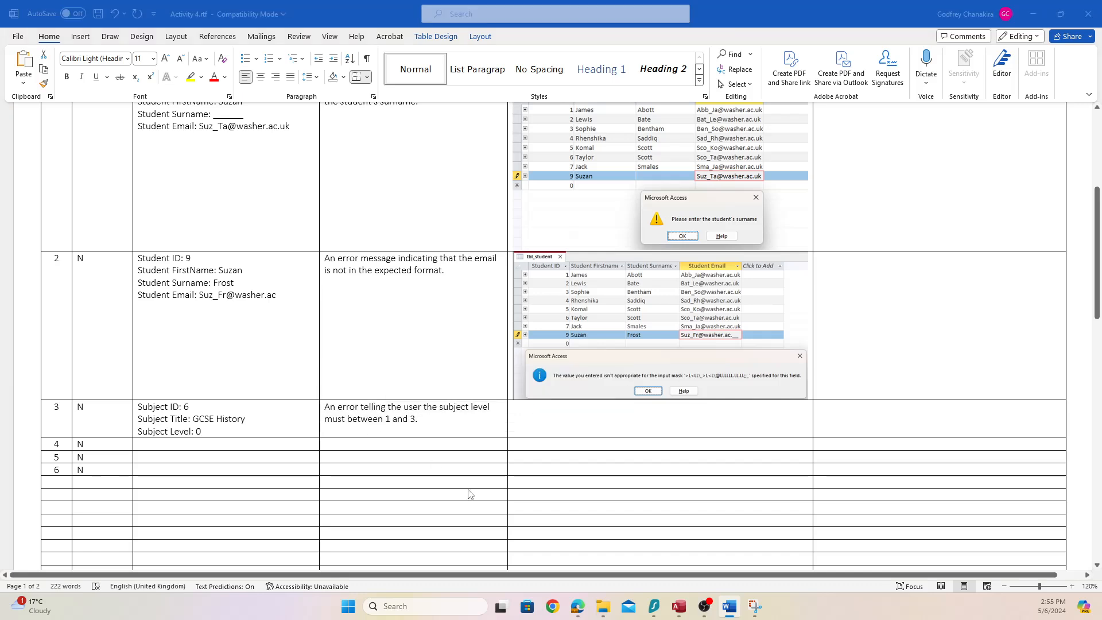
key(alt+Tab)
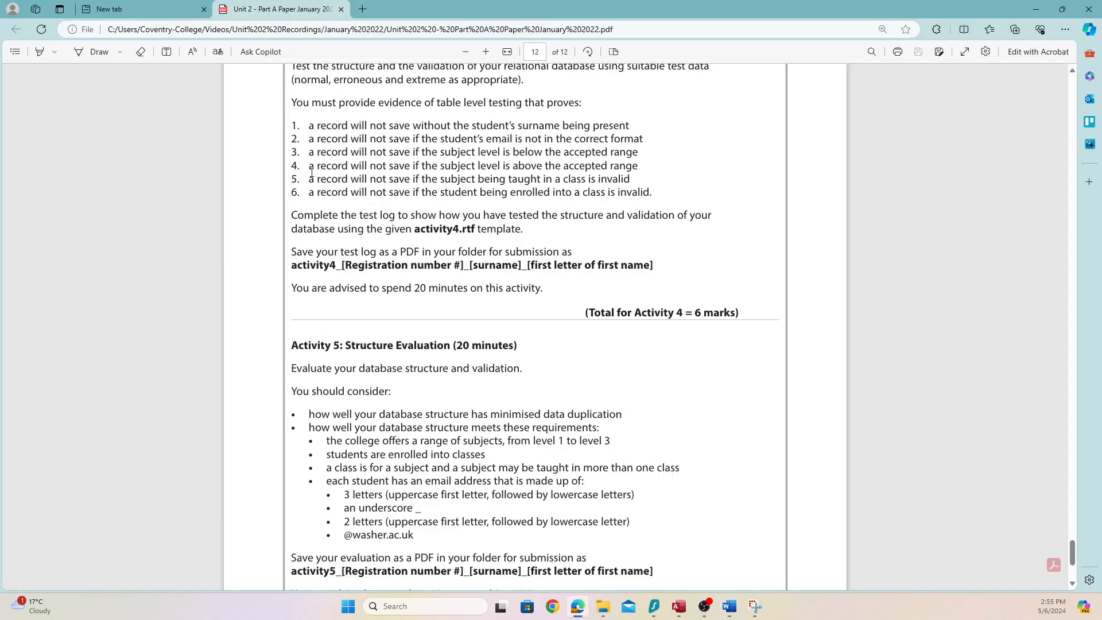
Highlight brief requirement 4 on levels above range, then select test 3's subject data in Word
drag(312, 166, 649, 168)
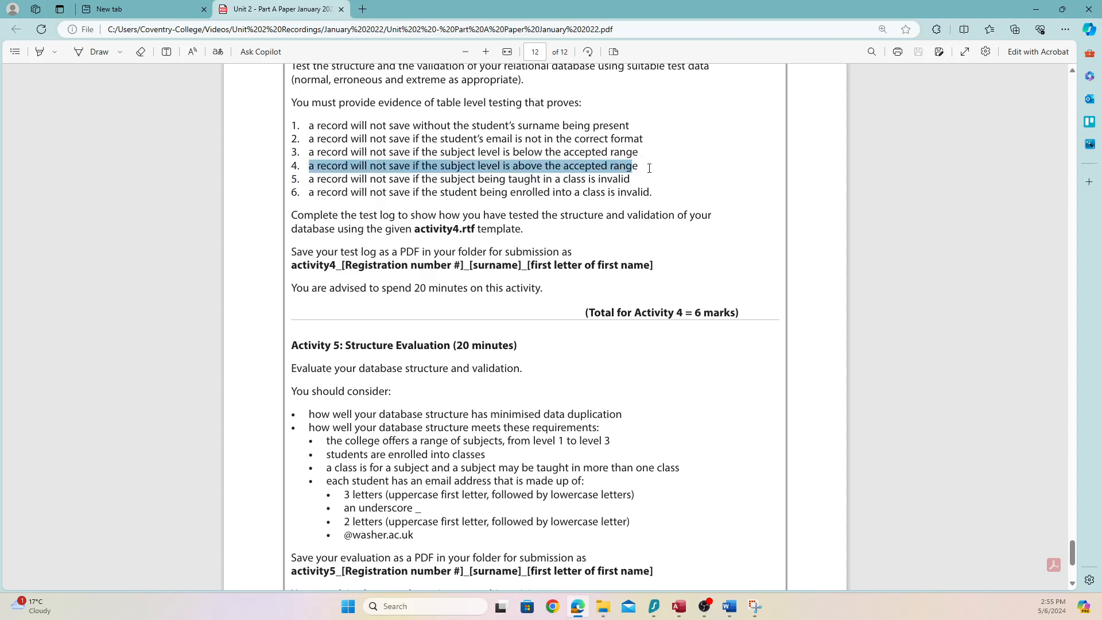
click(729, 606)
drag(266, 431, 138, 406)
Copy test 3's subject data into test 4 and change the level to 4
key(ctrl+c)
click(156, 443)
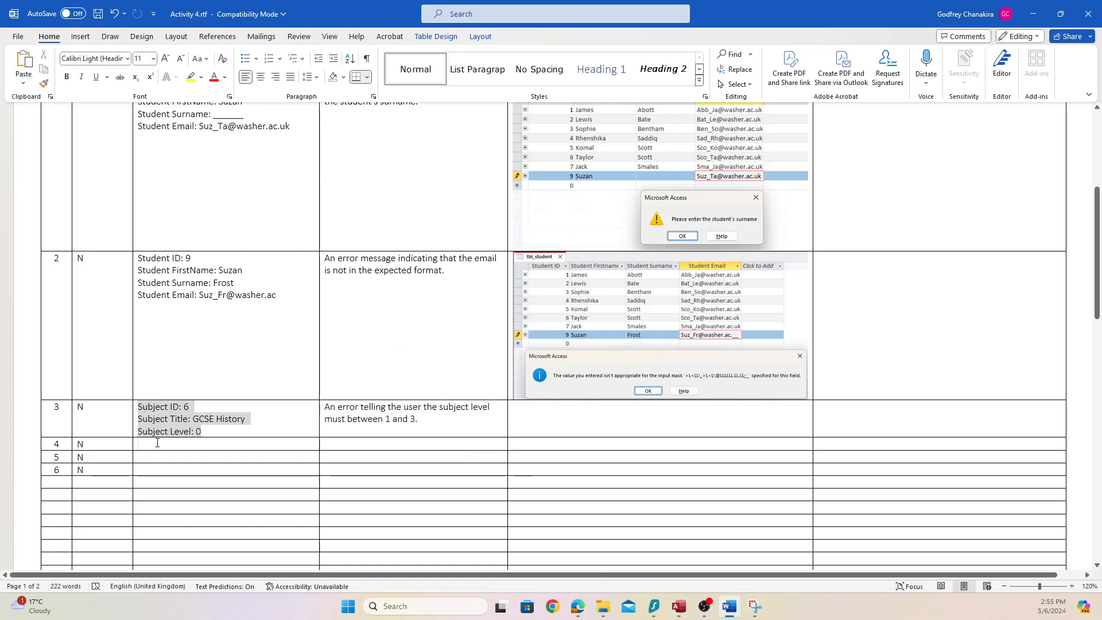
key(ctrl+v)
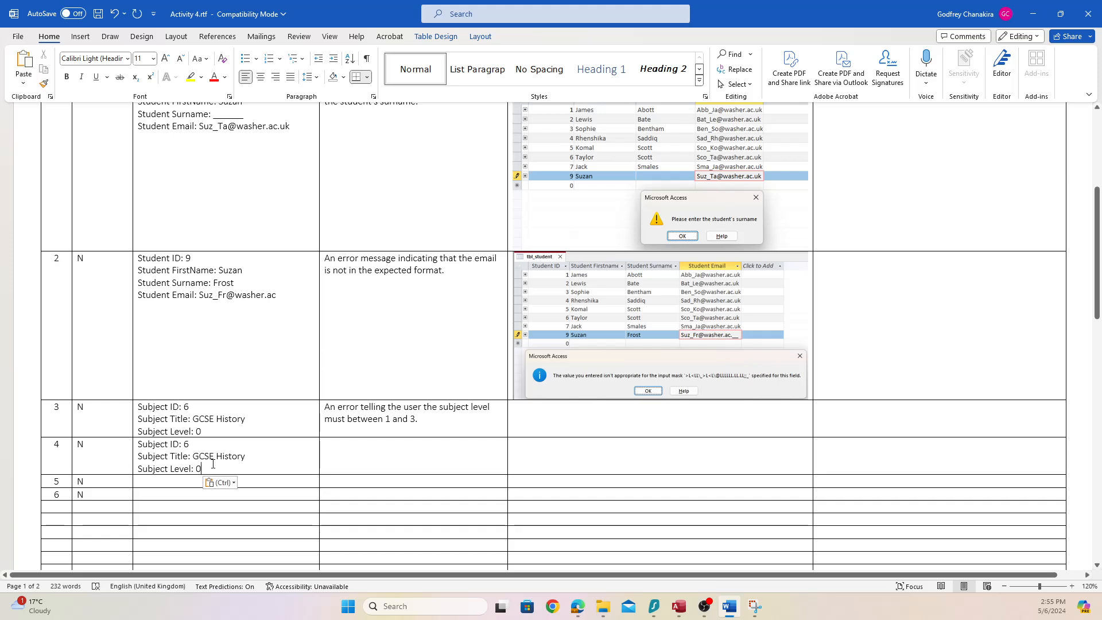
key(BackSpace)
text(4)
Copy test 3's expected error message into test 4's expected result cell
drag(429, 423, 324, 406)
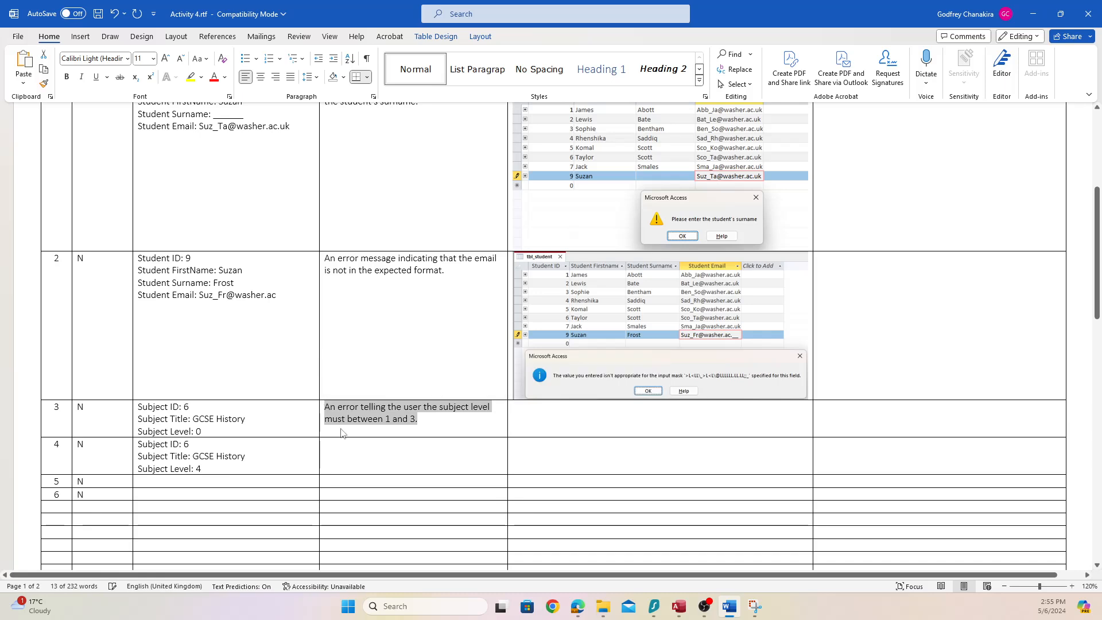
key(ctrl+c)
click(389, 455)
key(ctrl+v)
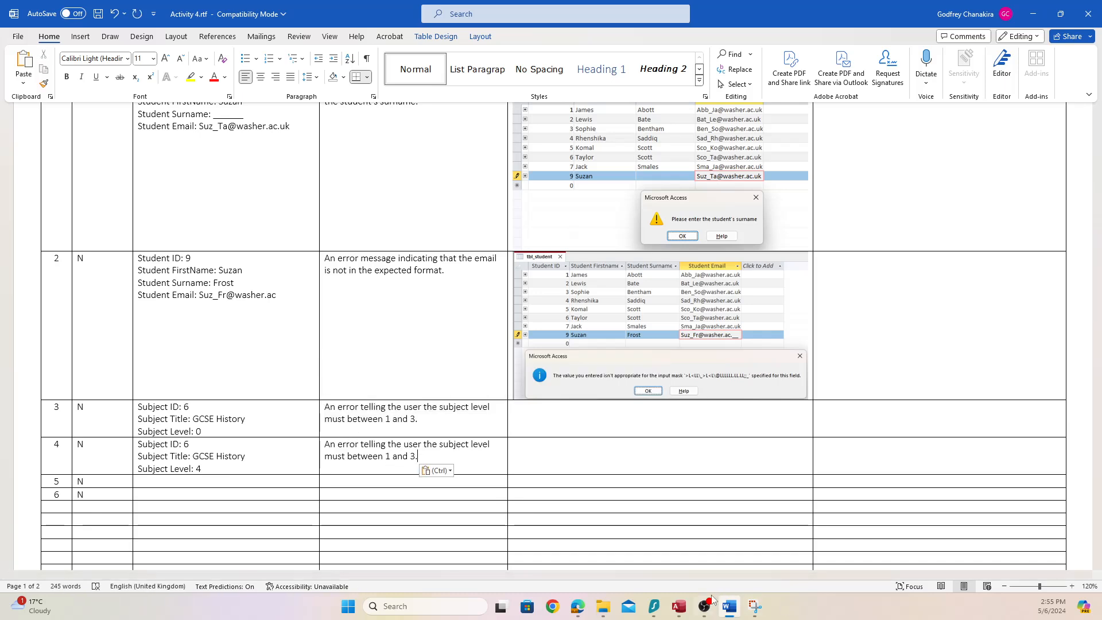
mouse_move(683, 610)
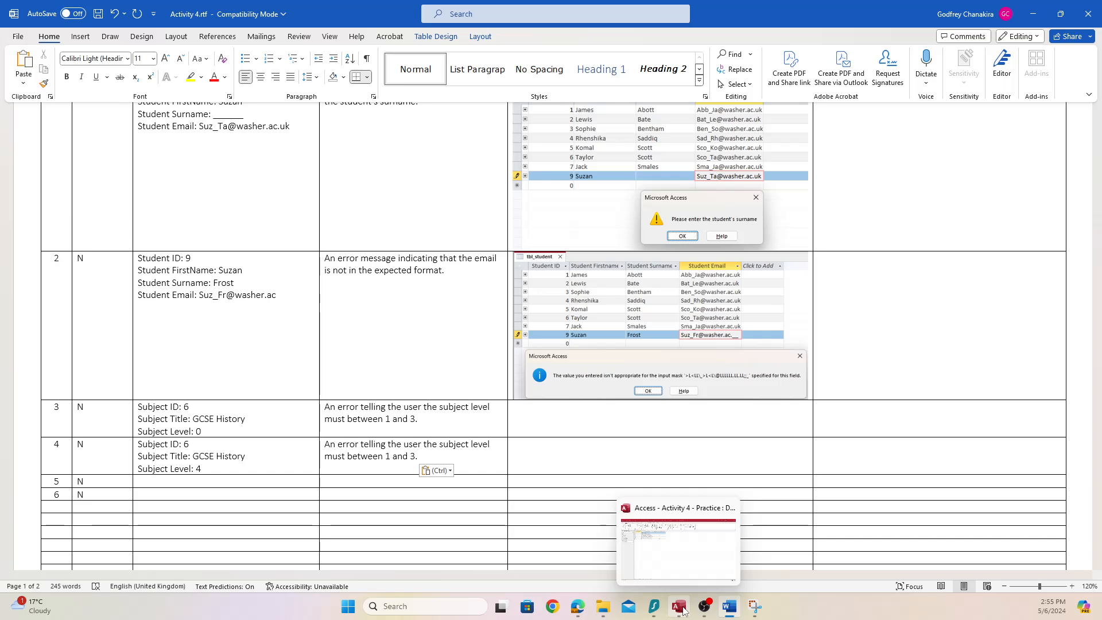
Add subject 6, GCSE History, in tbl_subject, leaving level 0 to trigger the validation warning
click(682, 610)
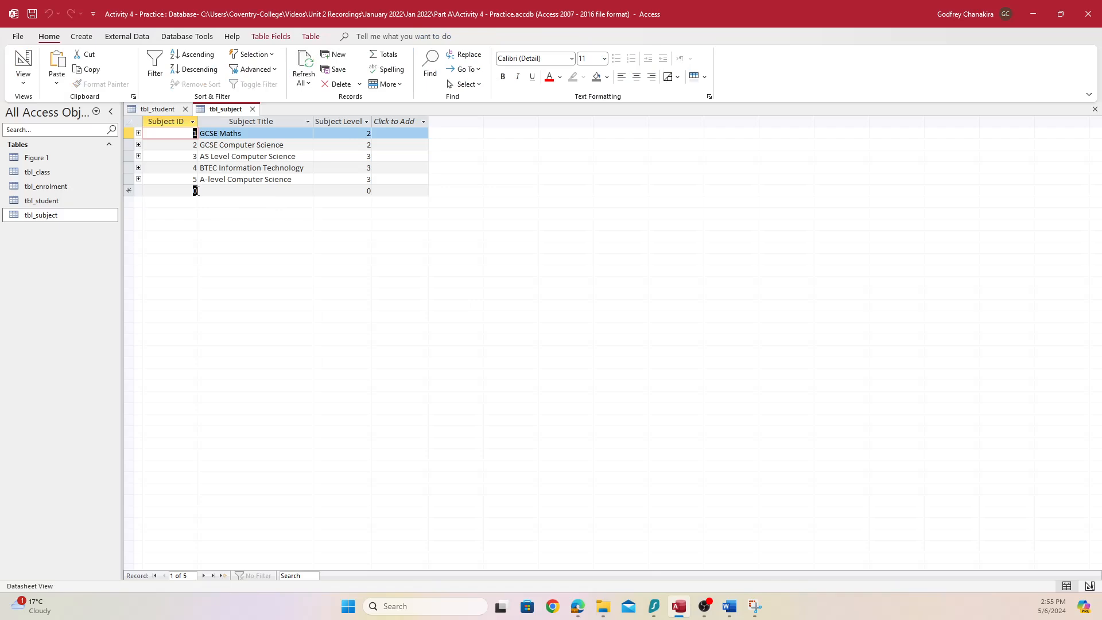
click(194, 191)
text(6)
key(Tab)
text(GC)
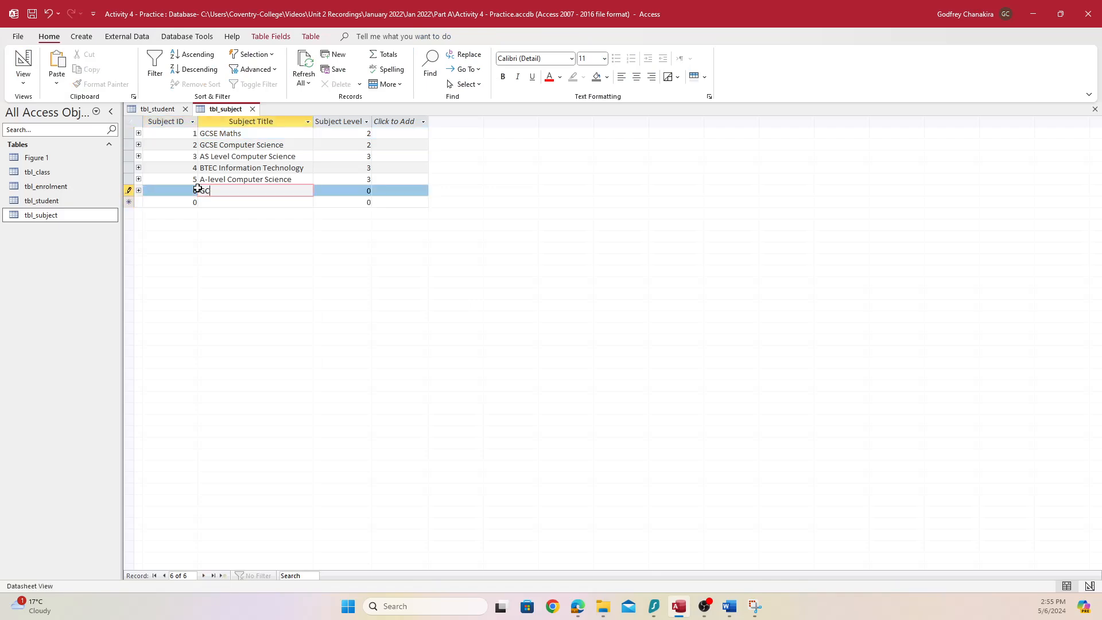
text(SE History)
key(Tab)
key(Tab)
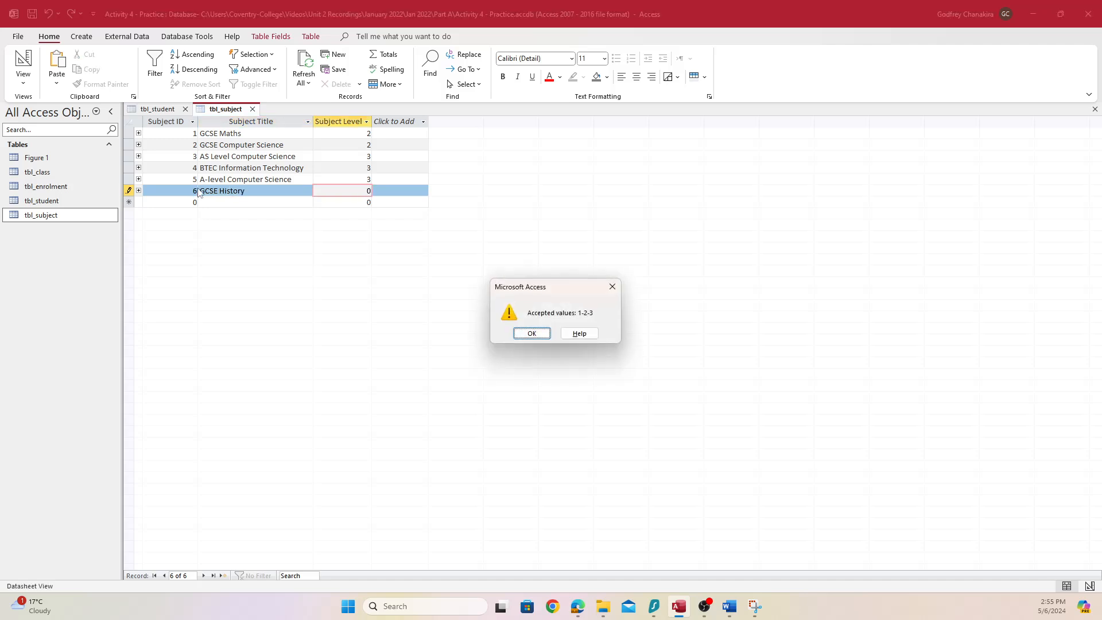
Snip the table with the 'Accepted values: 1-2-3' warning beside it
drag(518, 291, 248, 226)
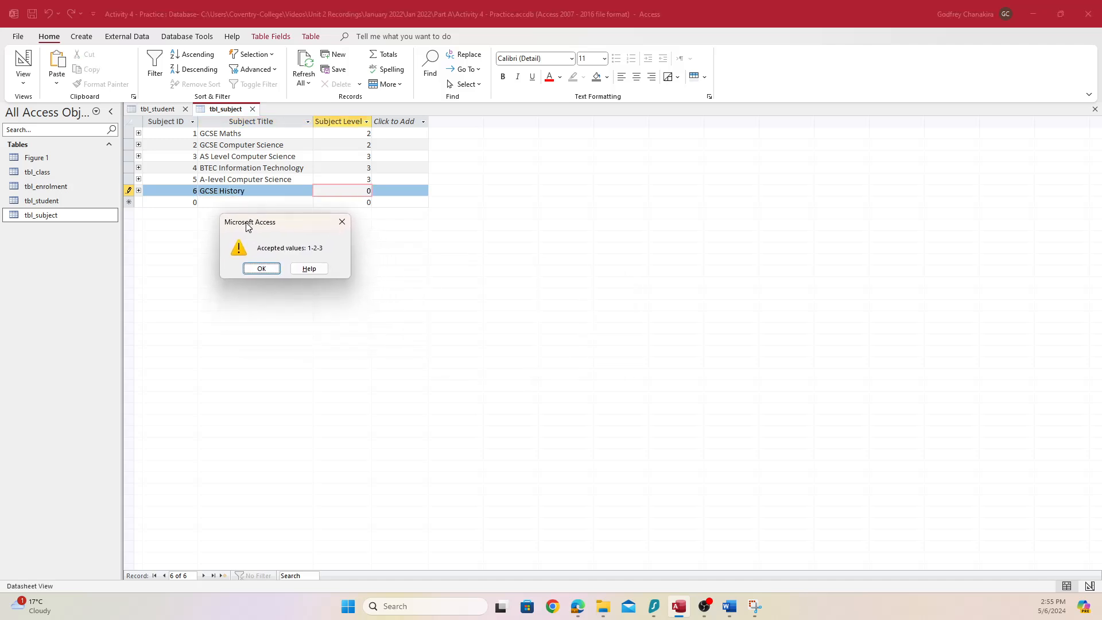
key(super+shift+s)
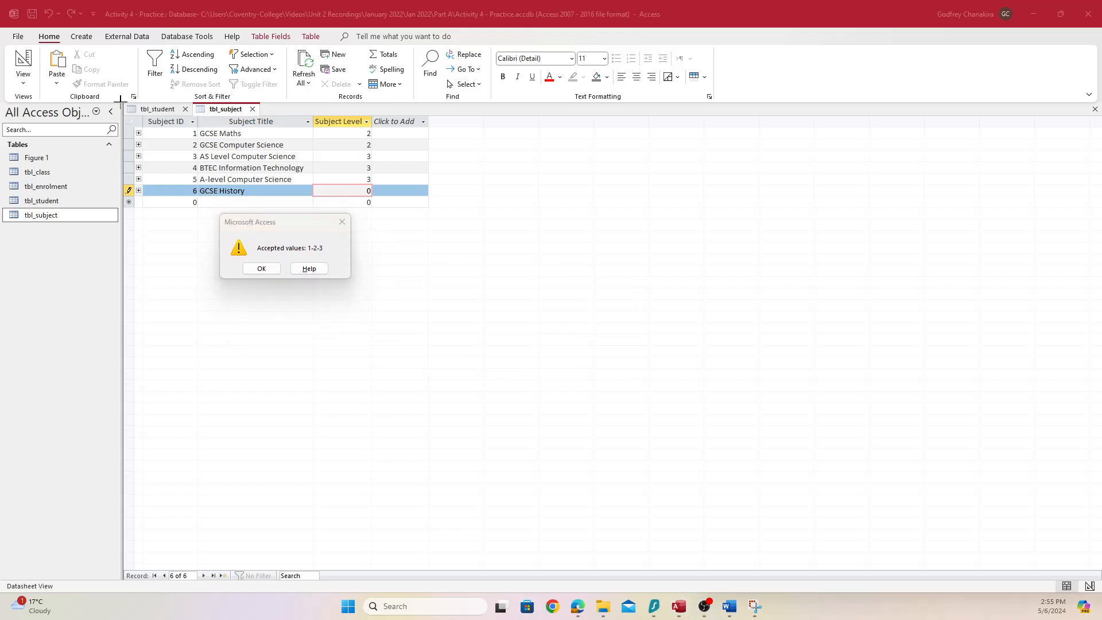
drag(122, 102, 430, 287)
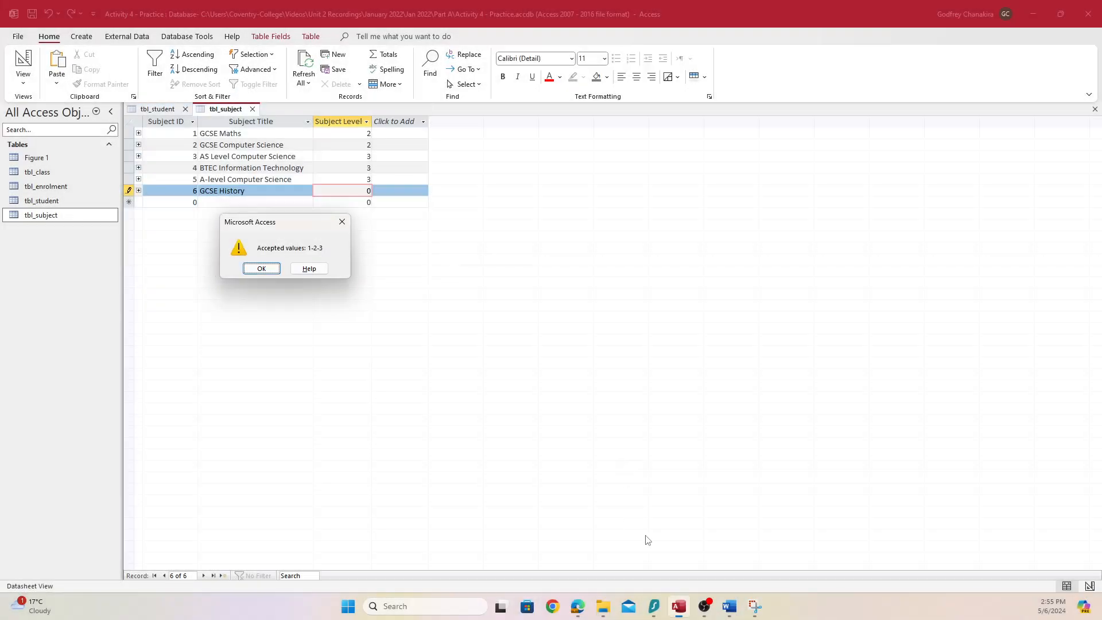
click(729, 606)
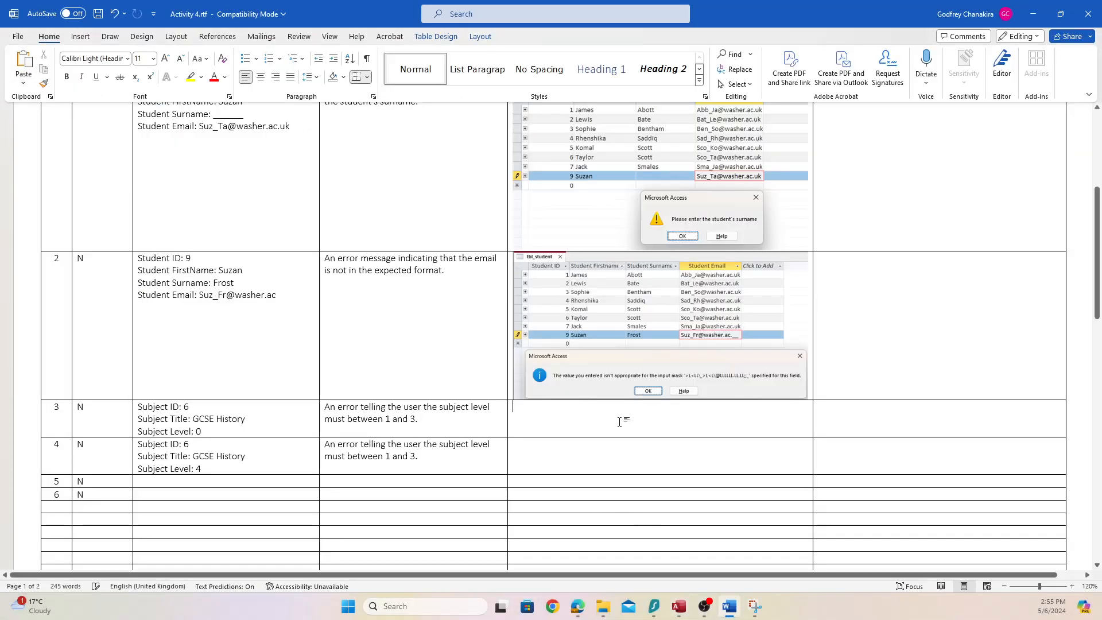
Paste the level-0 'Accepted values: 1-2-3' warning screenshot into test 3's screenprint cell
key(ctrl+v)
scroll(536, 430, down, 5)
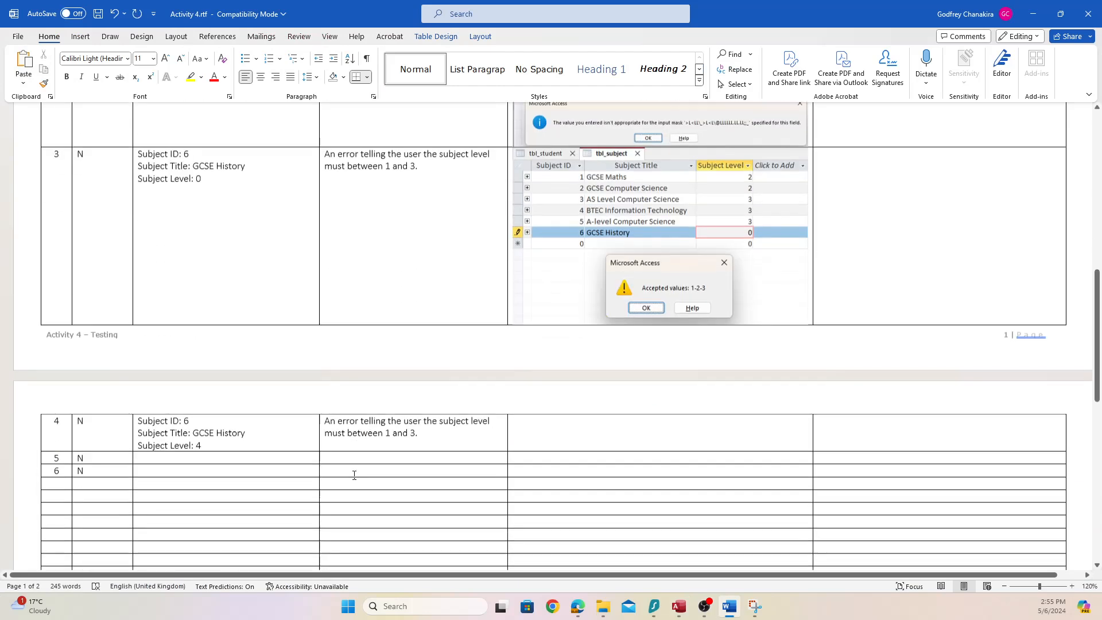
scroll(354, 475, down, 1)
click(562, 385)
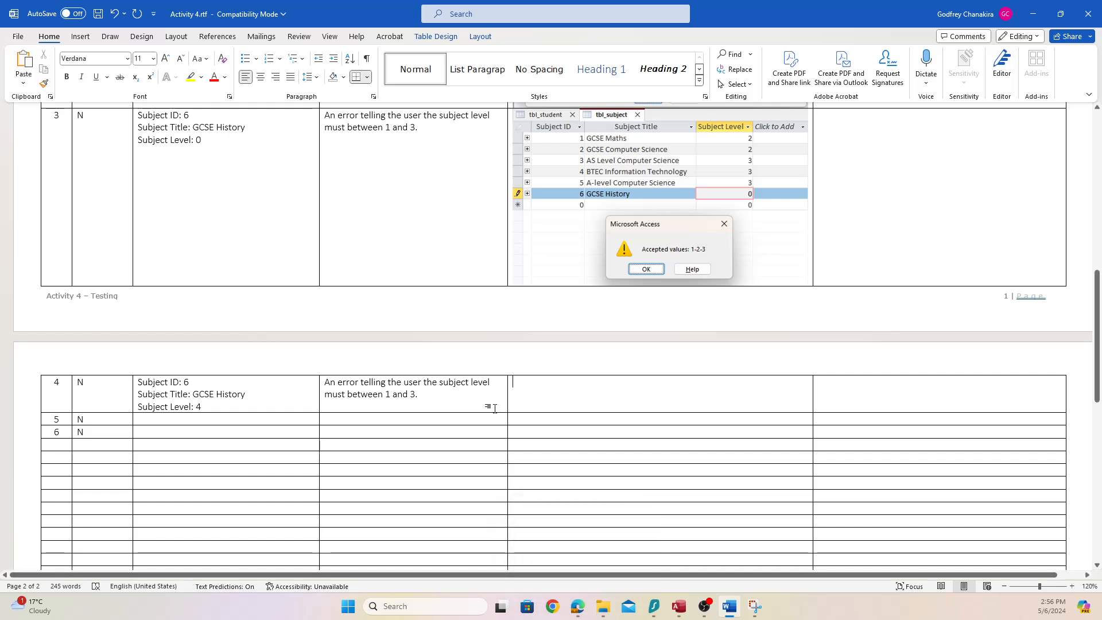
Change GCSE History's subject level to 4 to trigger the same warning
key(alt+Tab)
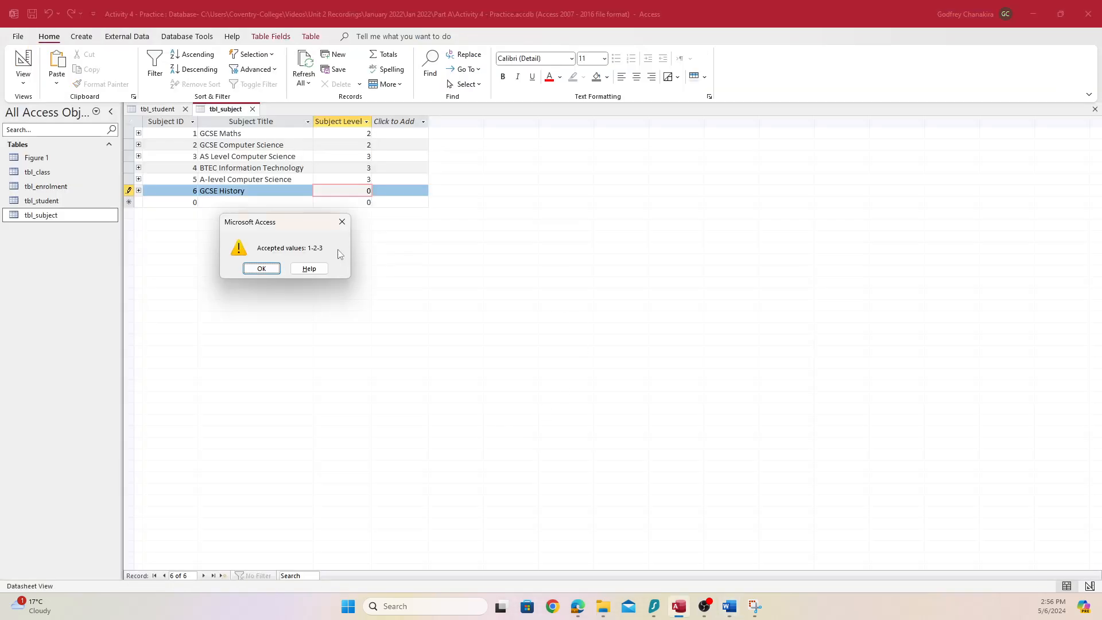
key(Return)
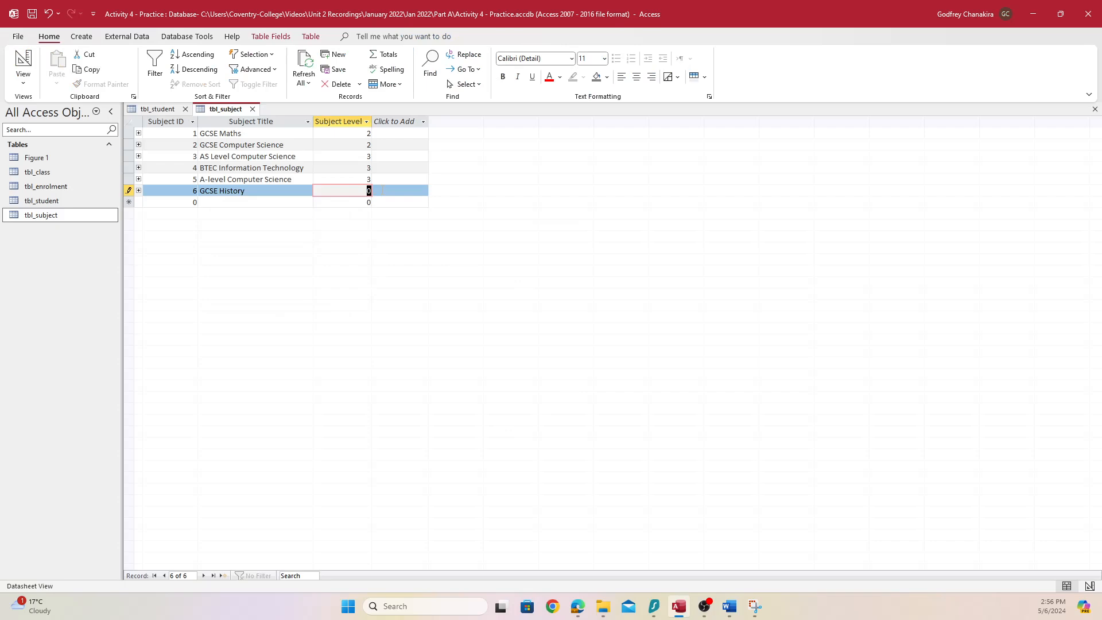
text(4)
key(Return)
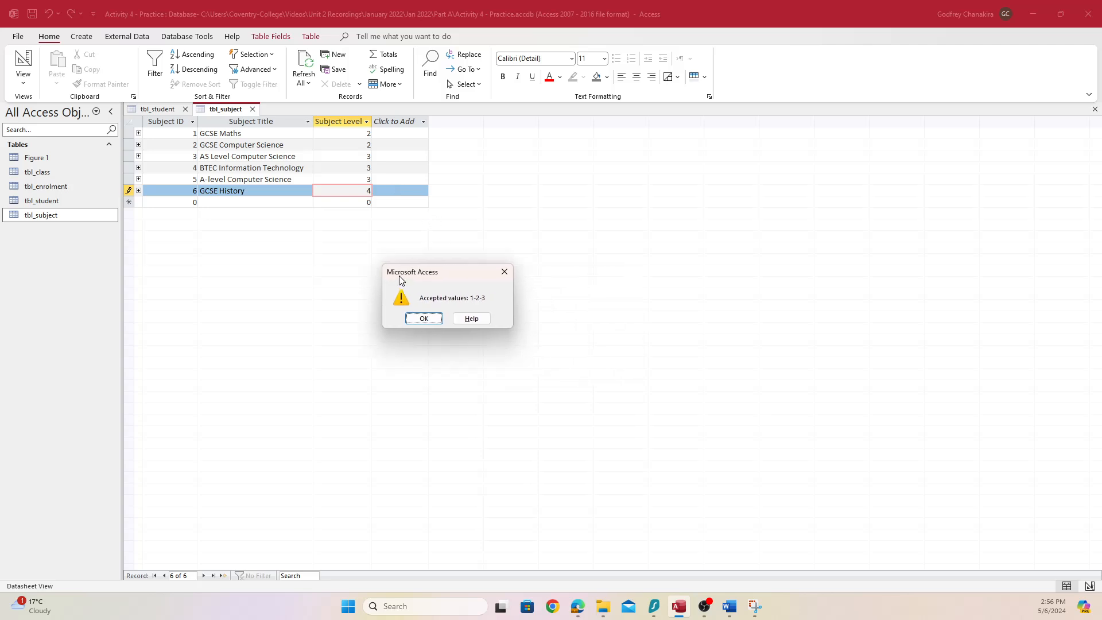
Snip the level-4 warning and paste it into test 4's screenprint cell
drag(400, 279, 264, 235)
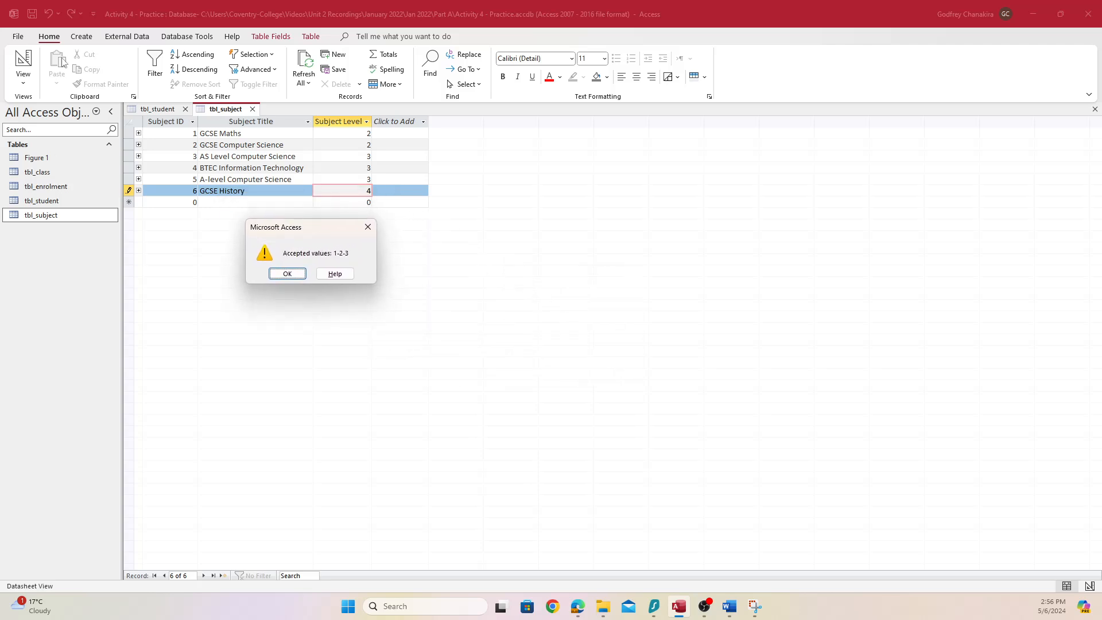
key(super+shift+s)
drag(122, 102, 428, 288)
click(728, 606)
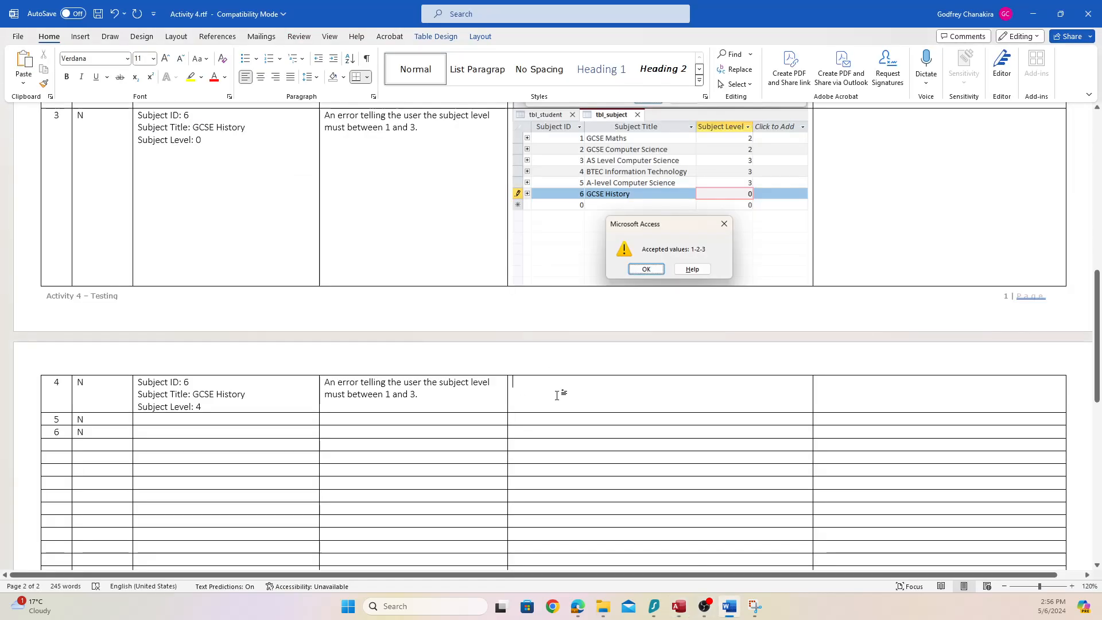
key(ctrl+v)
scroll(230, 447, down, 3)
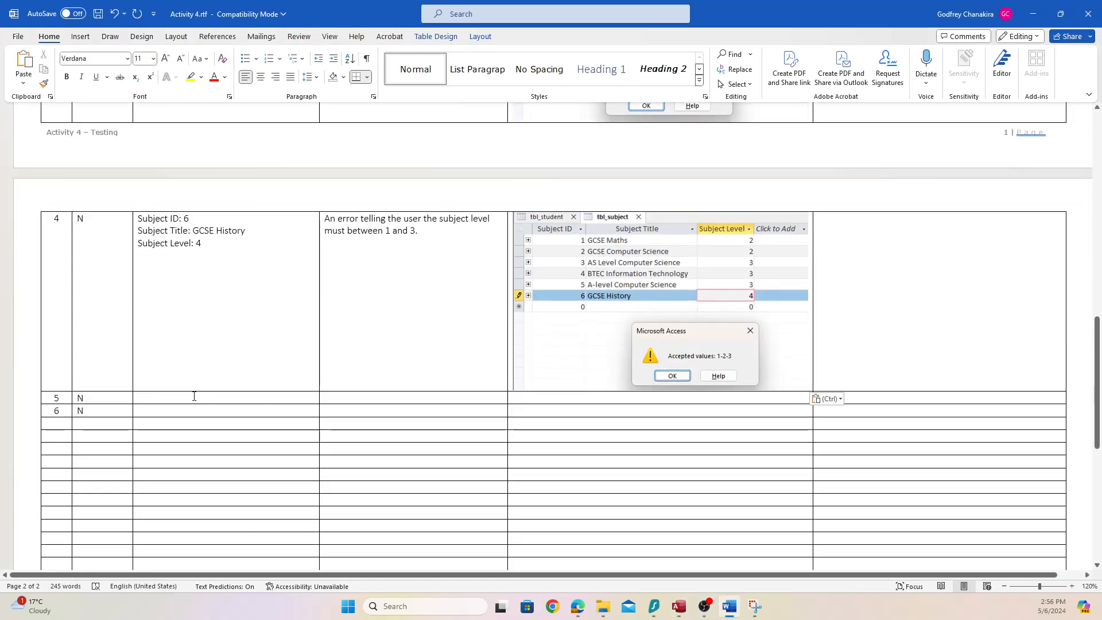
click(194, 396)
In the assignment brief PDF, highlight requirement 5 about an invalid subject in a class
click(577, 606)
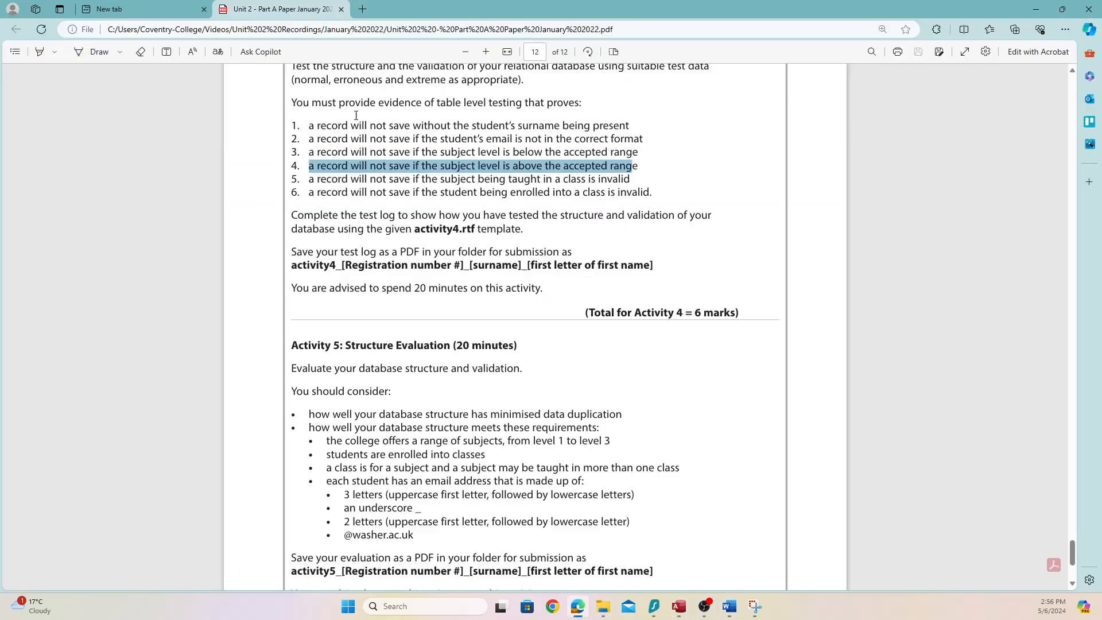
drag(308, 178, 589, 193)
click(574, 189)
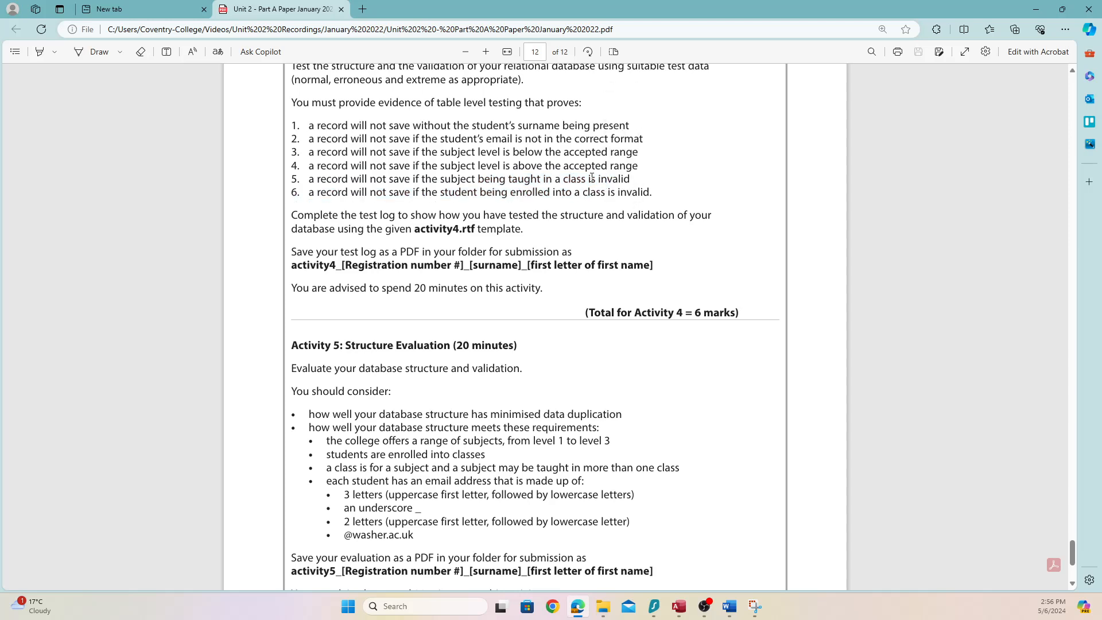
drag(556, 179, 632, 179)
drag(432, 179, 476, 181)
Dismiss the 'Accepted values' warning and discard the unsaved GCSE History subject record
click(680, 607)
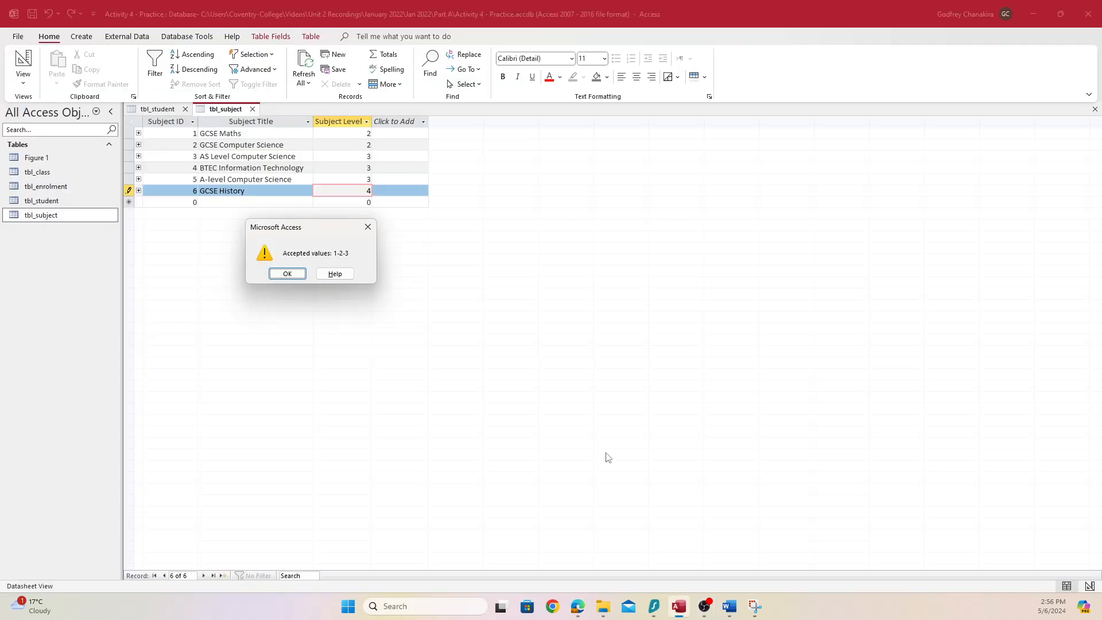
click(368, 226)
key(Escape)
key(Escape)
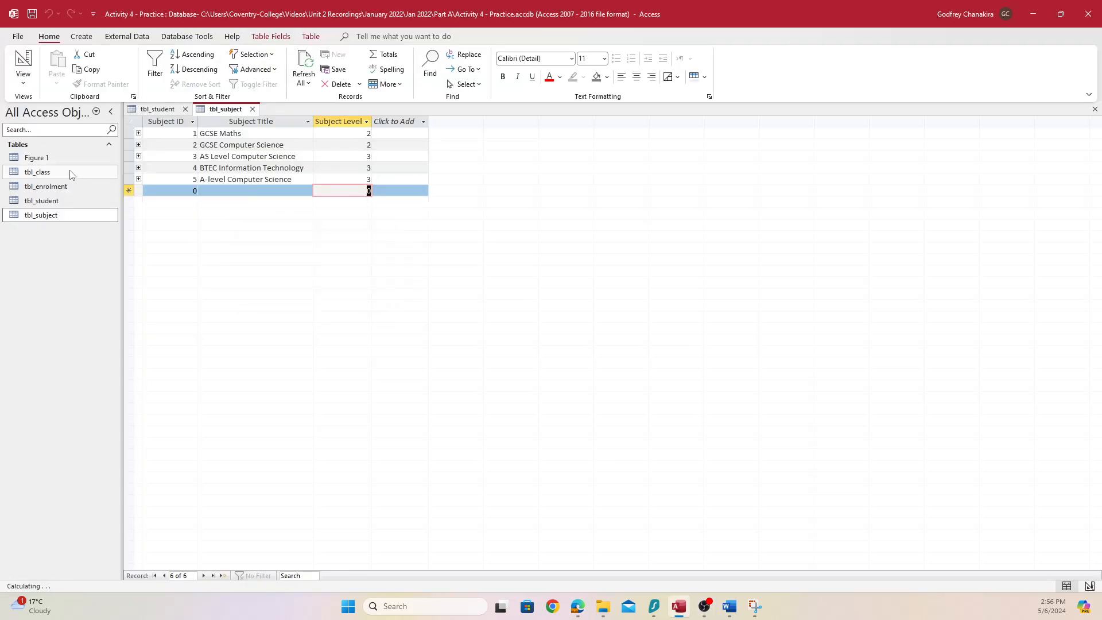
Check the six classes in tbl_class, return to tbl_subject, then go back to Word
double_click(70, 174)
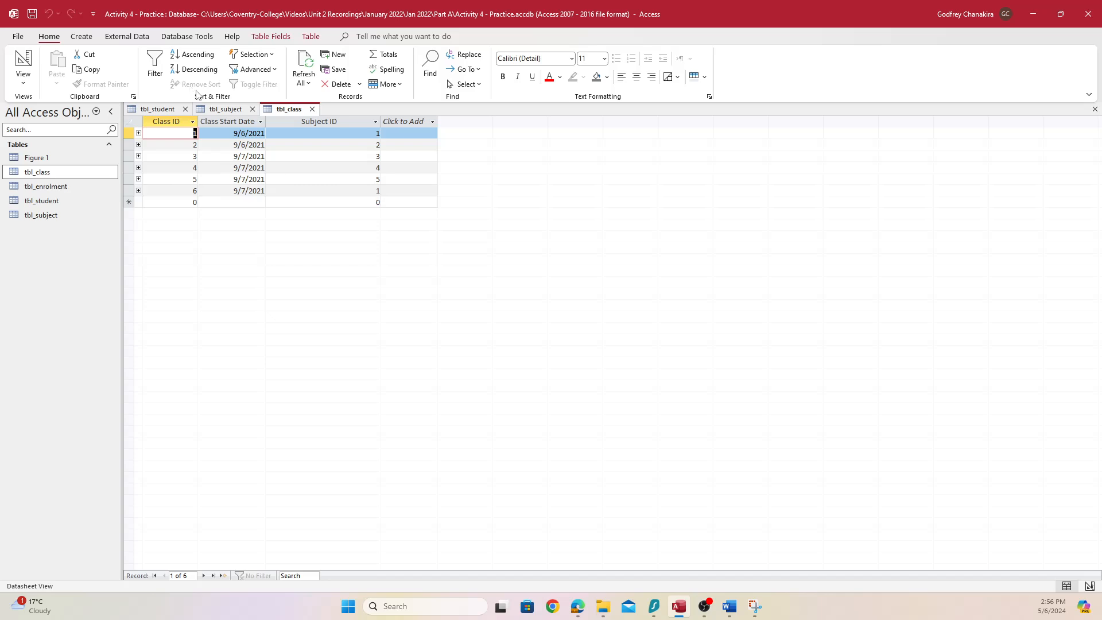
click(239, 109)
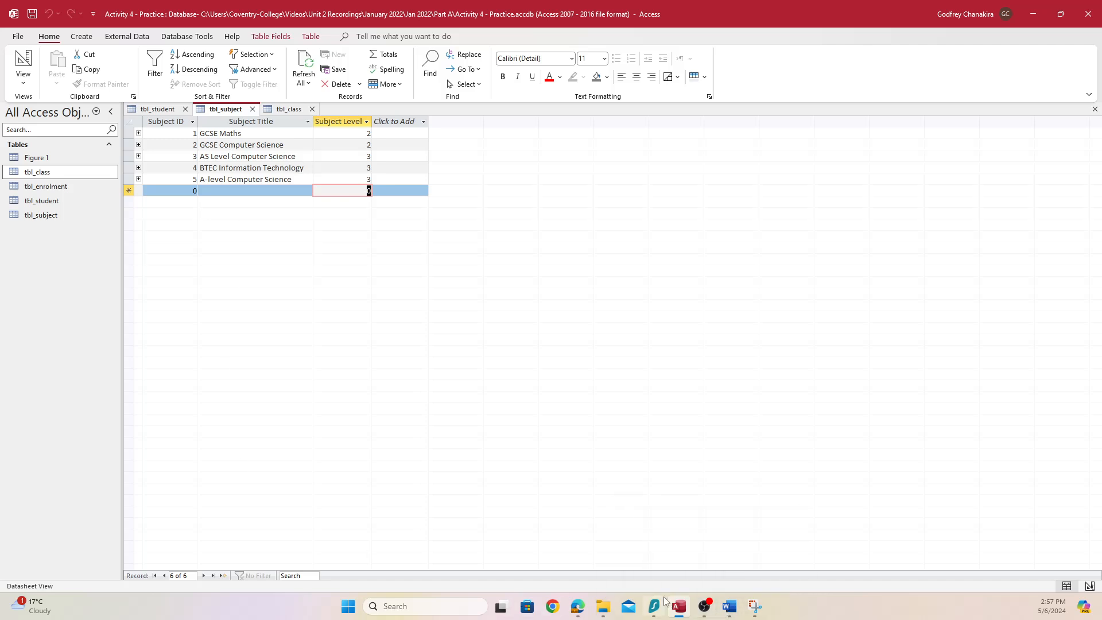
click(727, 609)
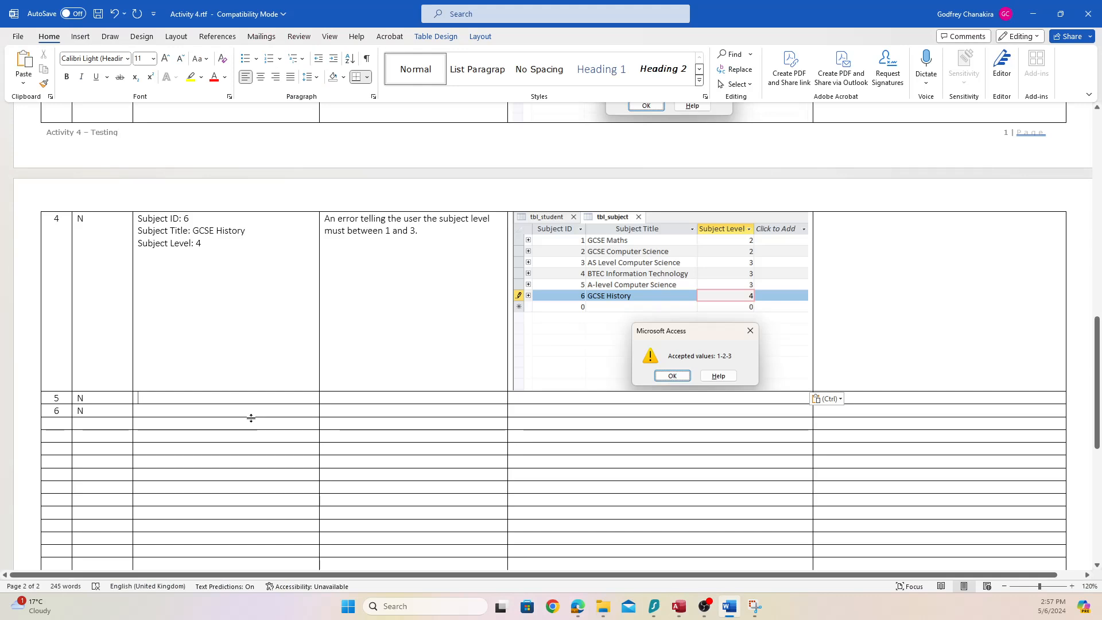
Enter test 5's data on separate lines: Class ID 7, Class Start Date 20/10/2022, Subject ID 9
text(Class ID:)
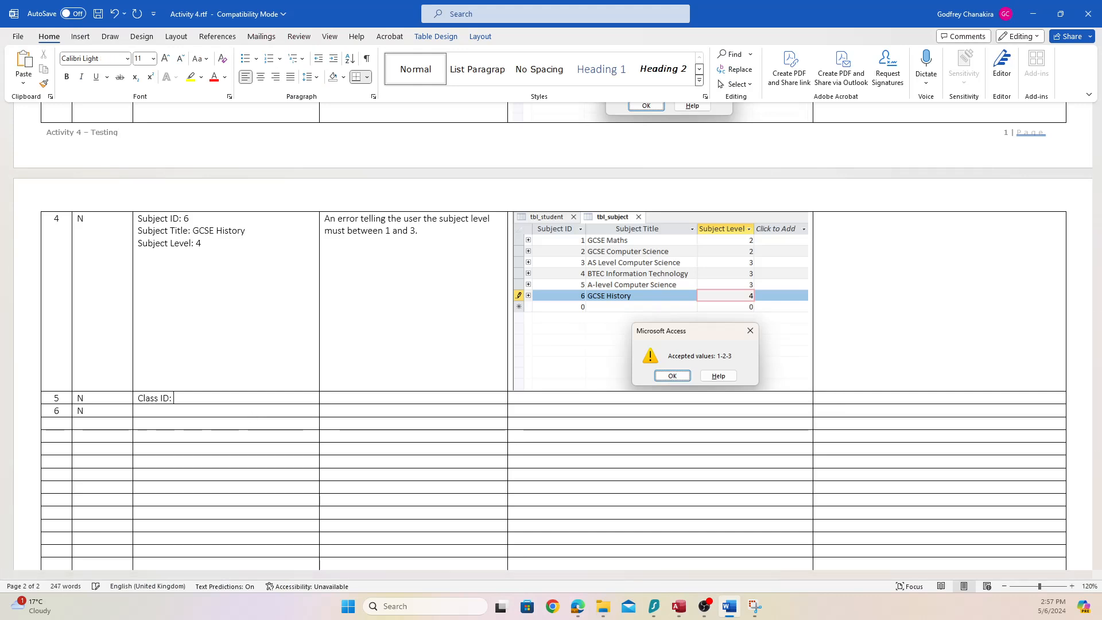
text( 7)
key(Return)
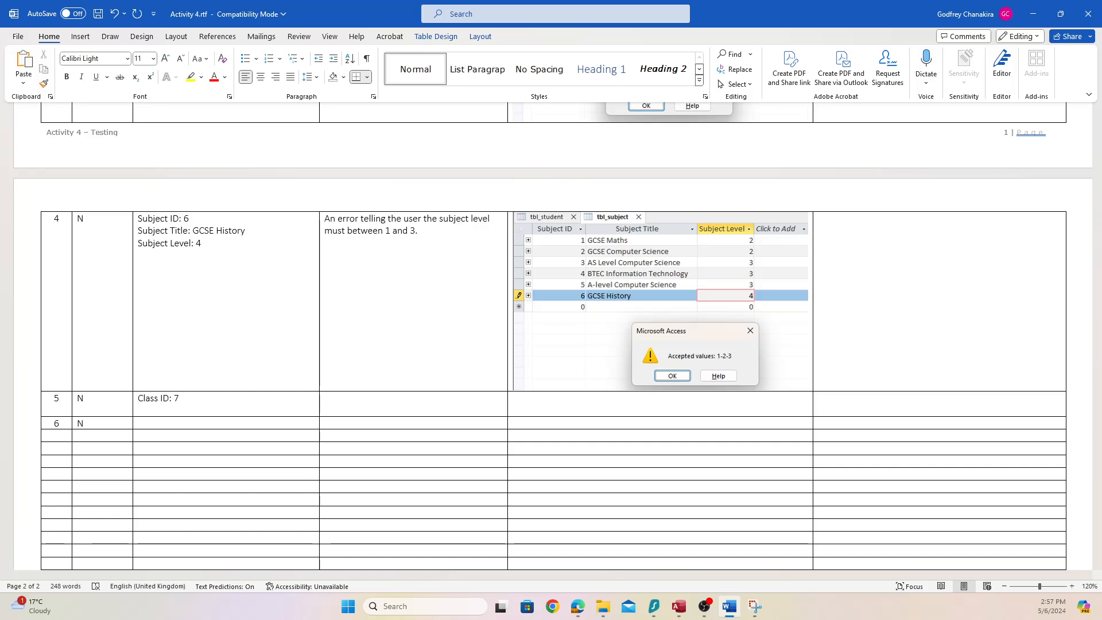
text(Class Start Date: 20/10/2022)
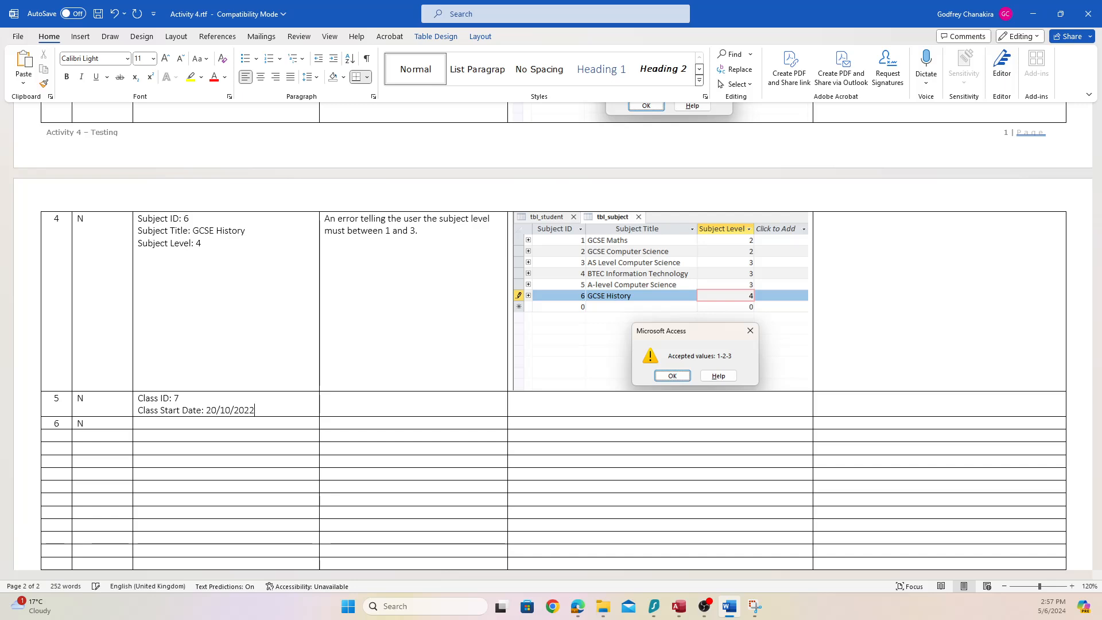
key(Return)
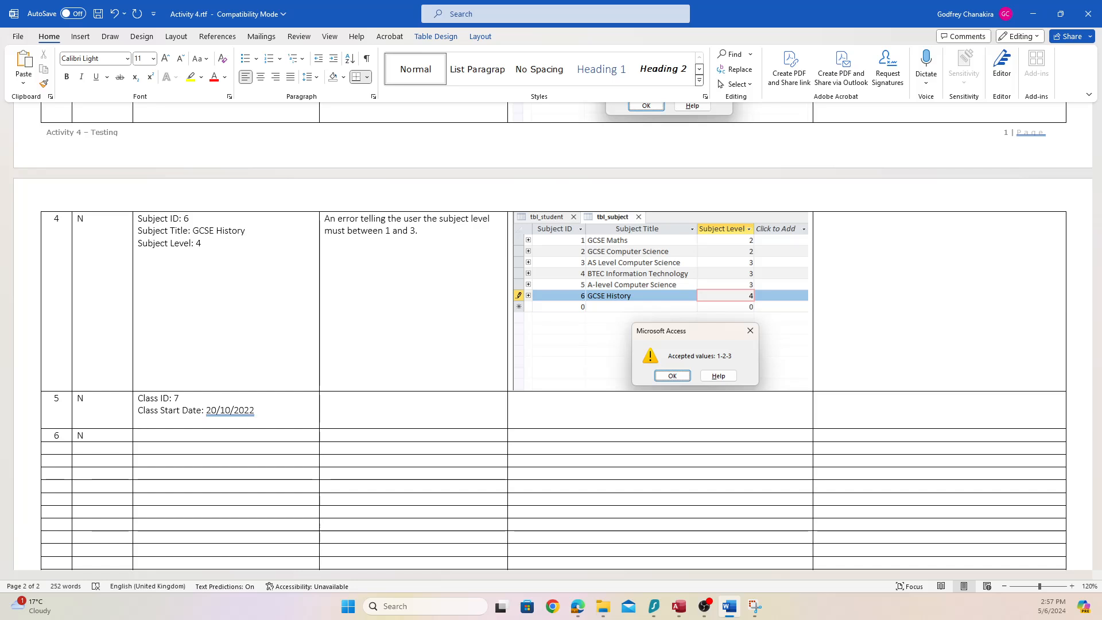
text(Subject ID: 9)
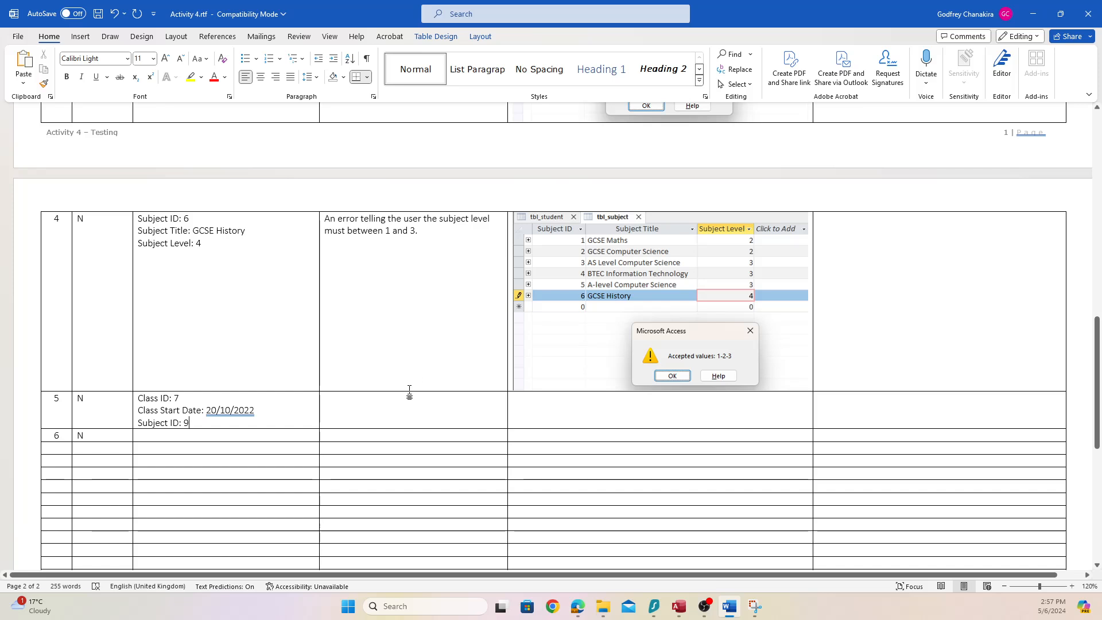
Write test 5's expected result: an error saying the selected subject ID does not exist
click(407, 400)
text(An er)
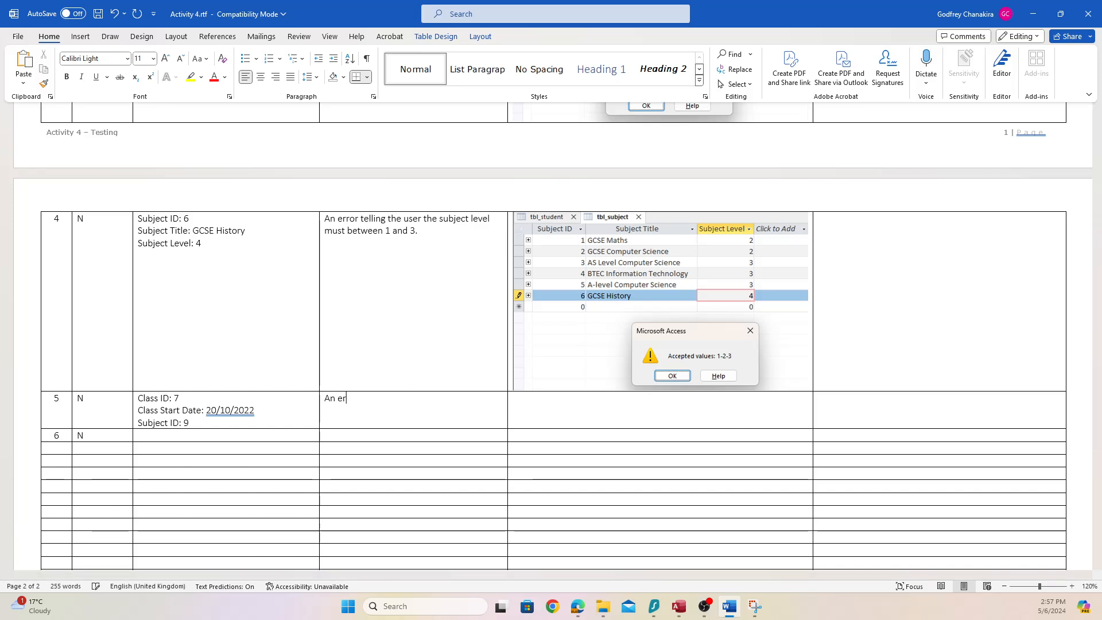
text(ror message telling the use)
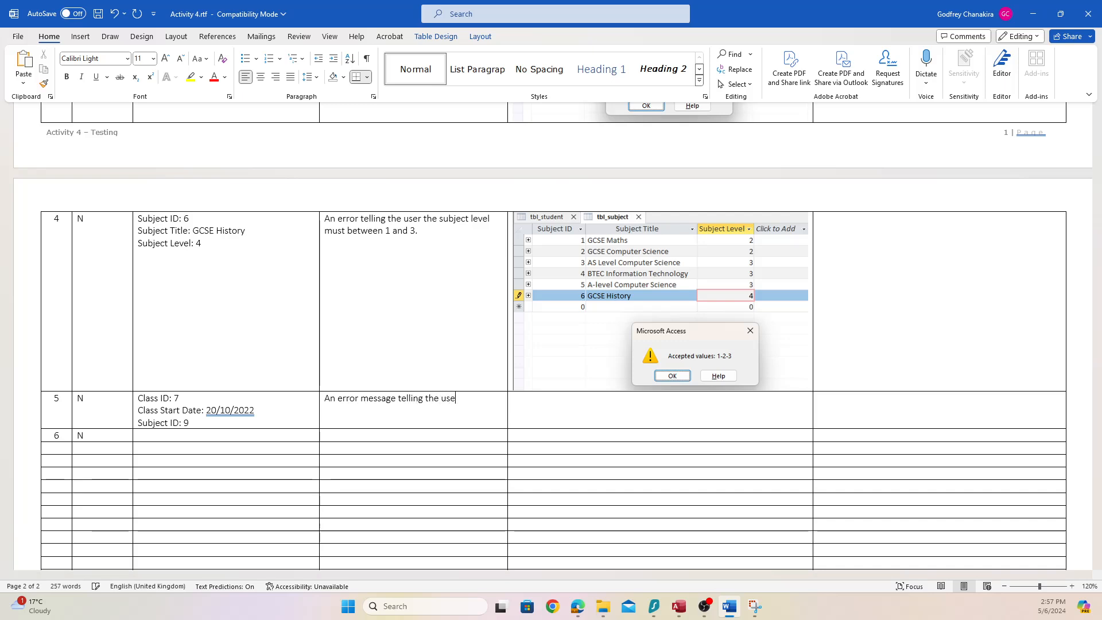
text(r the selected subject ID )
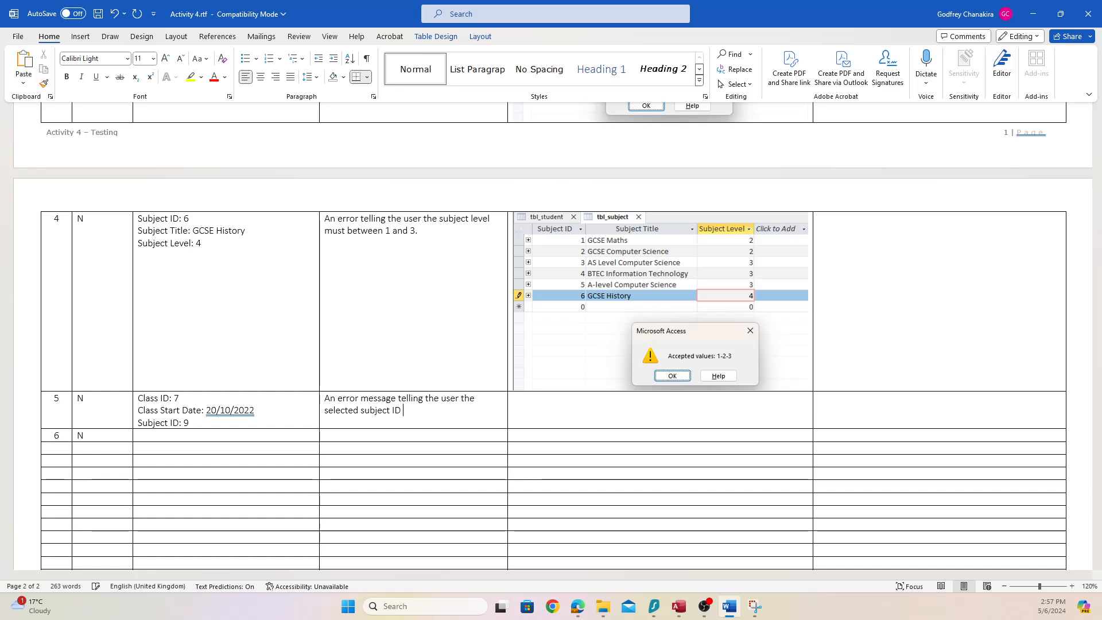
text(does not exist in the )
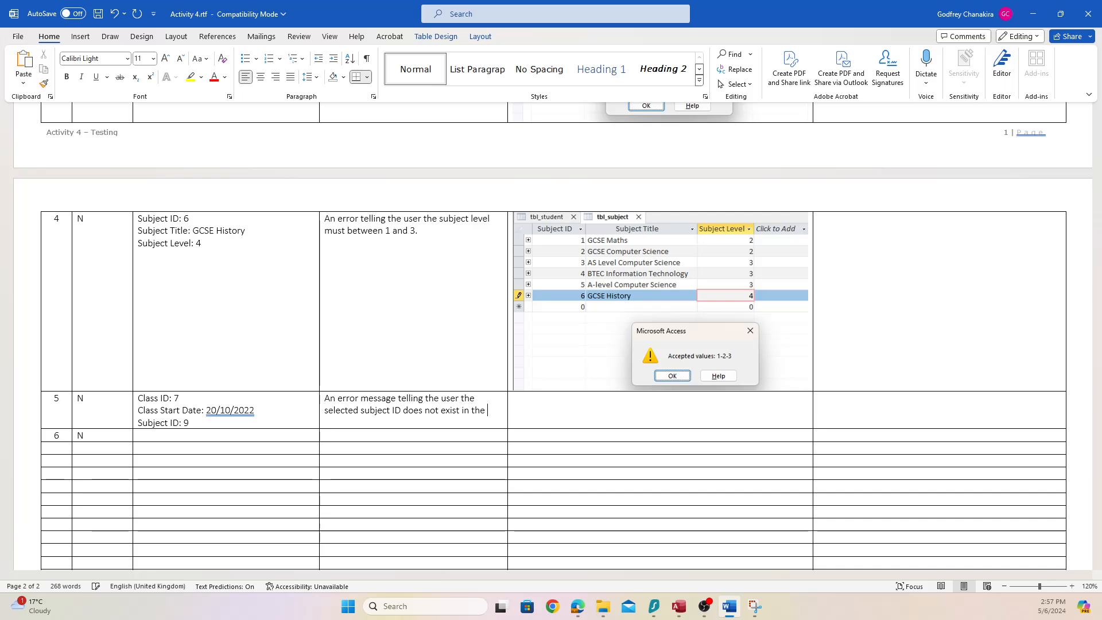
text(database of the subject table.)
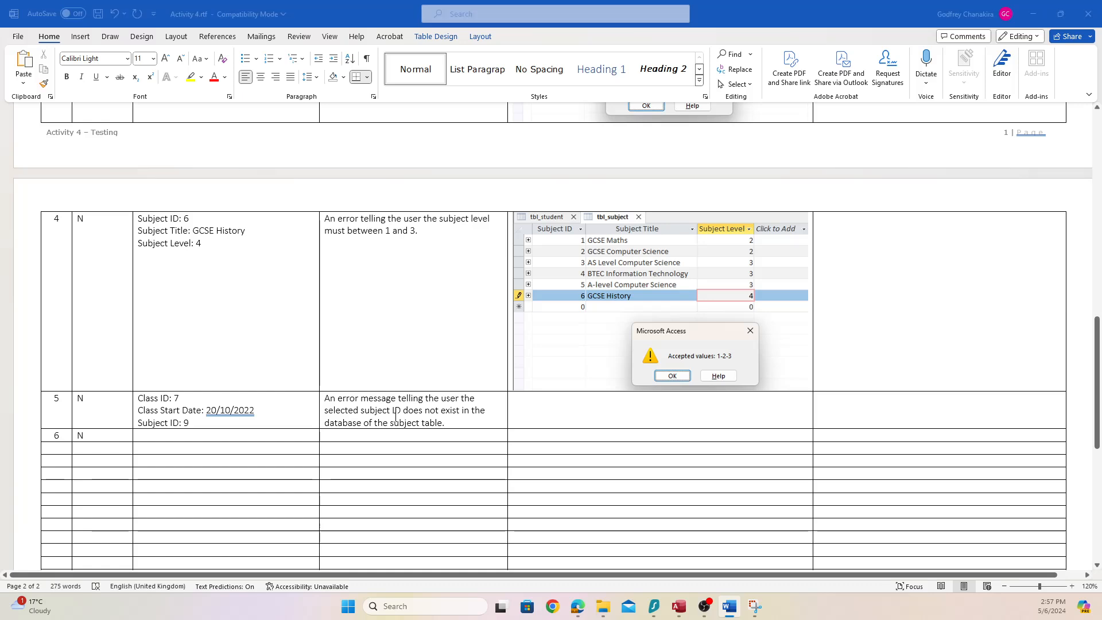
key(alt+Tab)
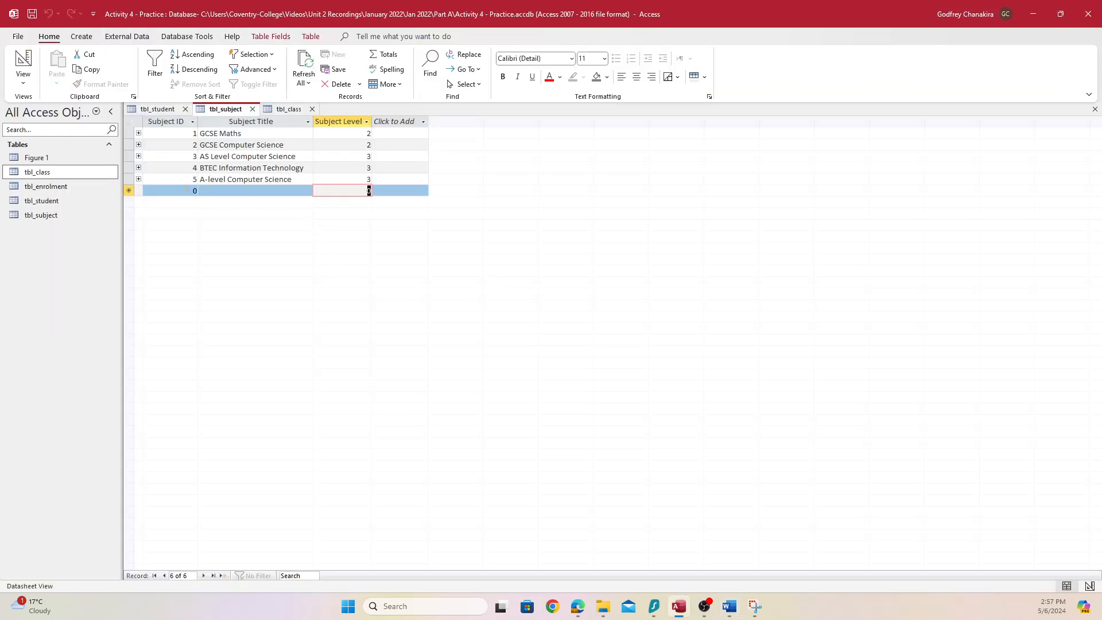
Add class 7 with start date 20/10/2022 and subject 9 in tbl_class, triggering the related-record error
click(294, 110)
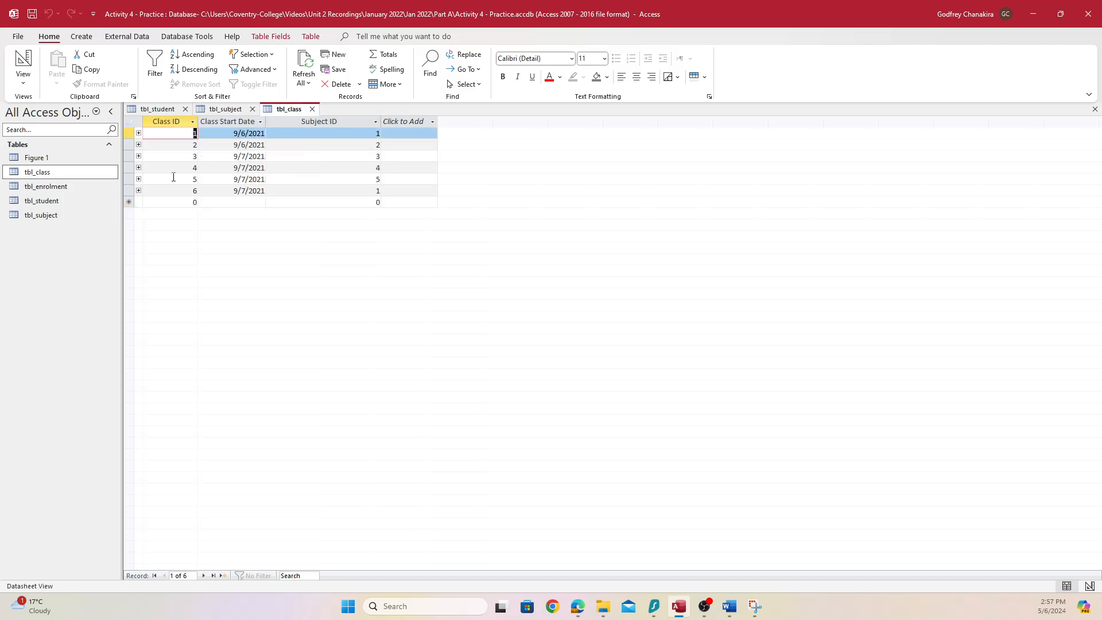
click(197, 205)
key(BackSpace)
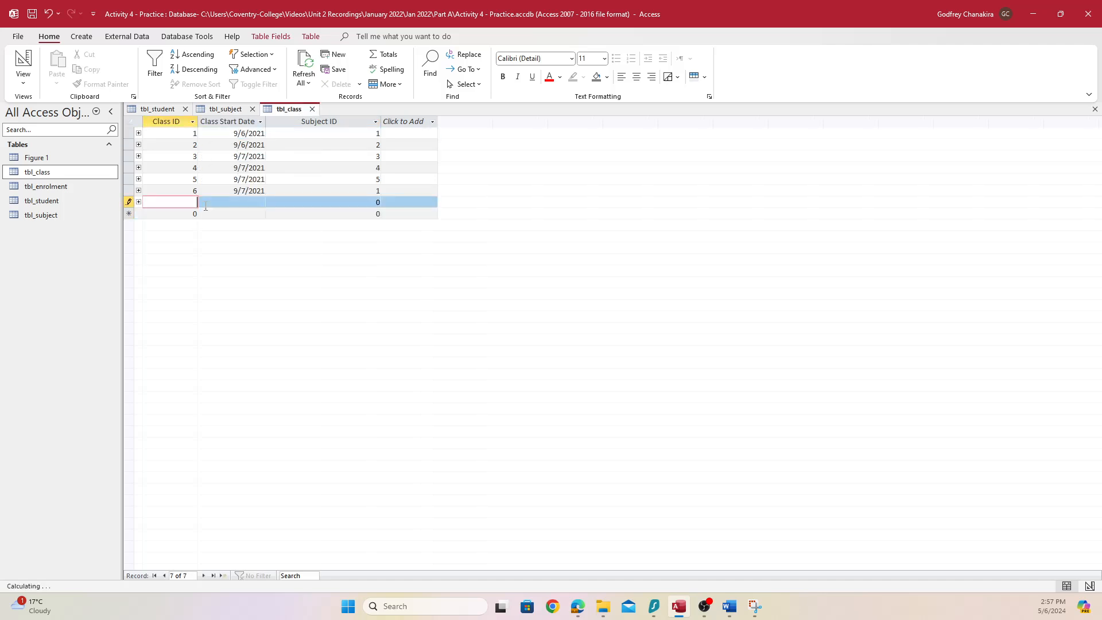
text(7)
key(Tab)
text(20)
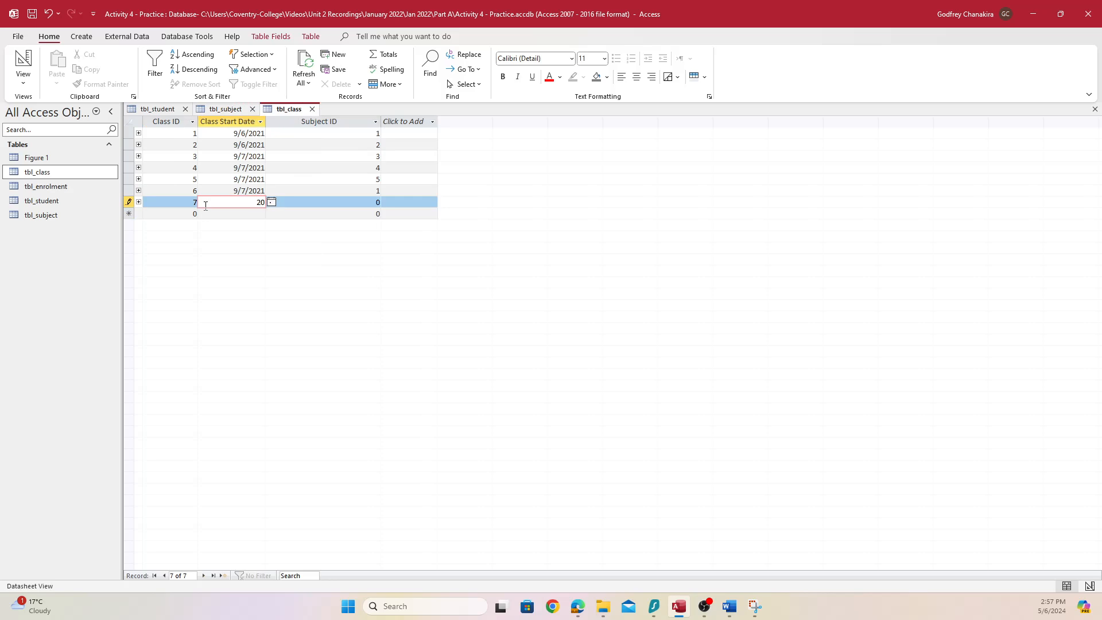
text(/20/)
key(BackSpace)
key(BackSpace)
key(BackSpace)
text(10/20/202)
key(Tab)
text(9)
key(Tab)
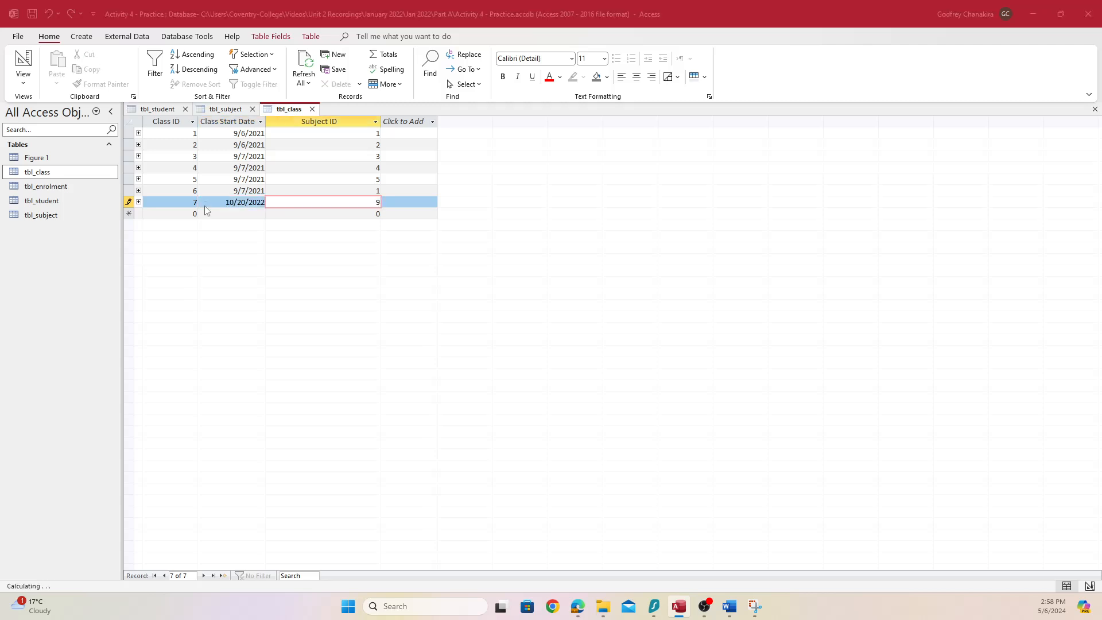
drag(297, 264, 250, 237)
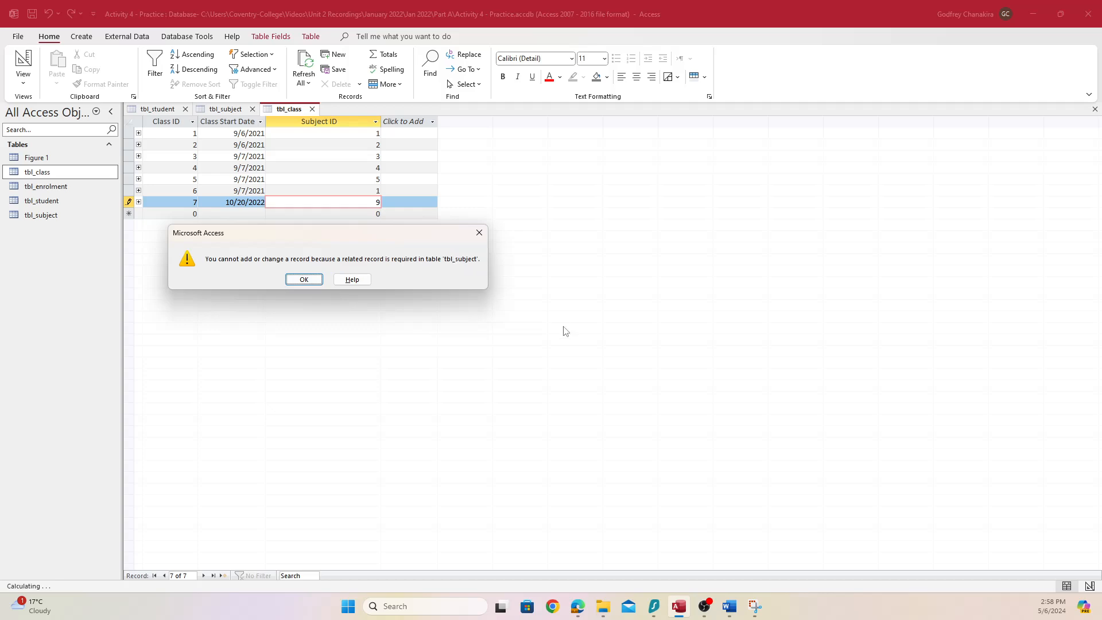
Snip the tbl_subject related-record error and paste it into test 5's evidence cell in Word
key(super+shift+s)
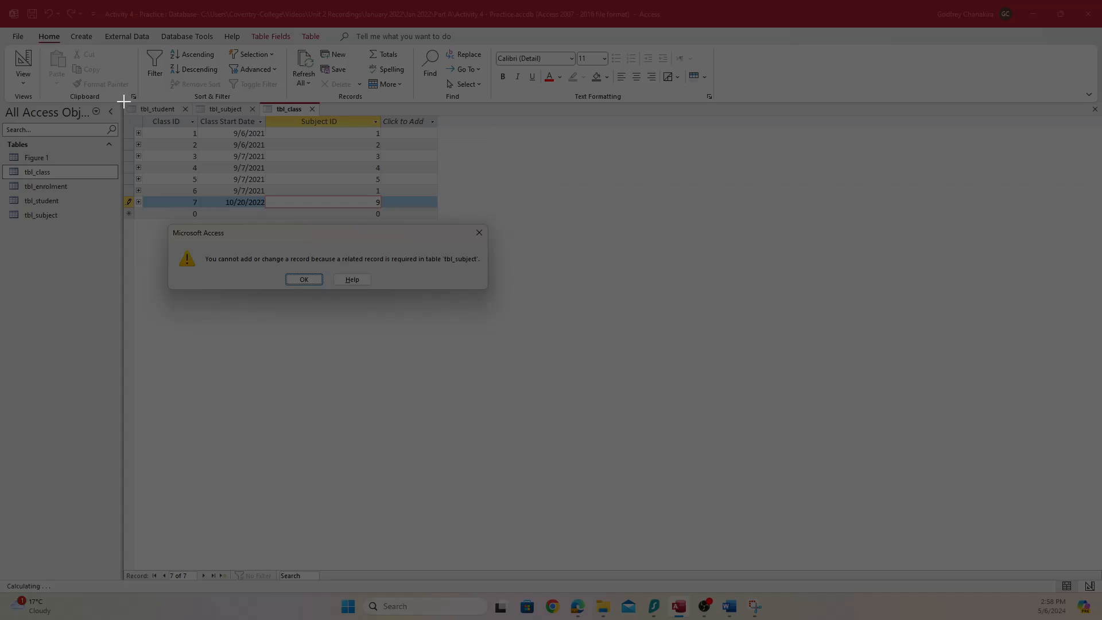
drag(124, 102, 490, 290)
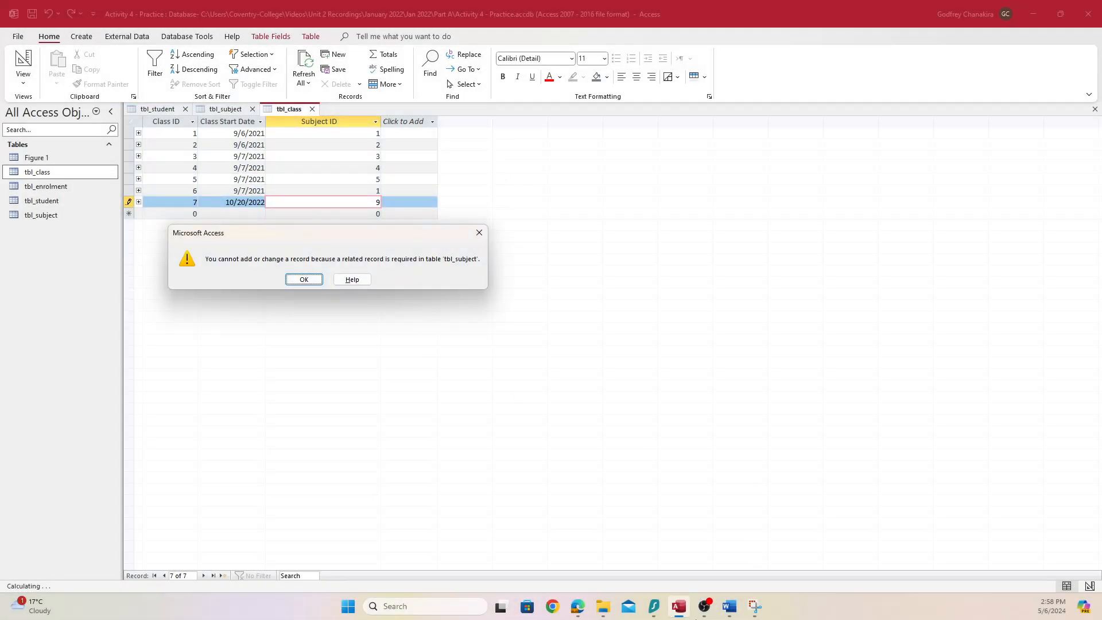
click(725, 612)
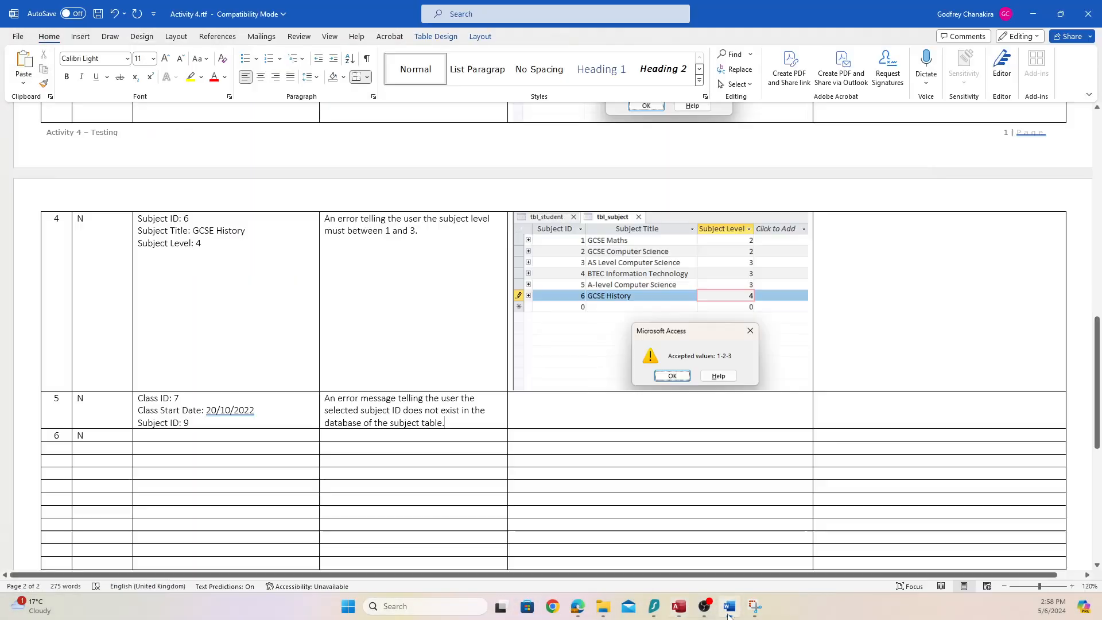
click(545, 415)
key(ctrl+v)
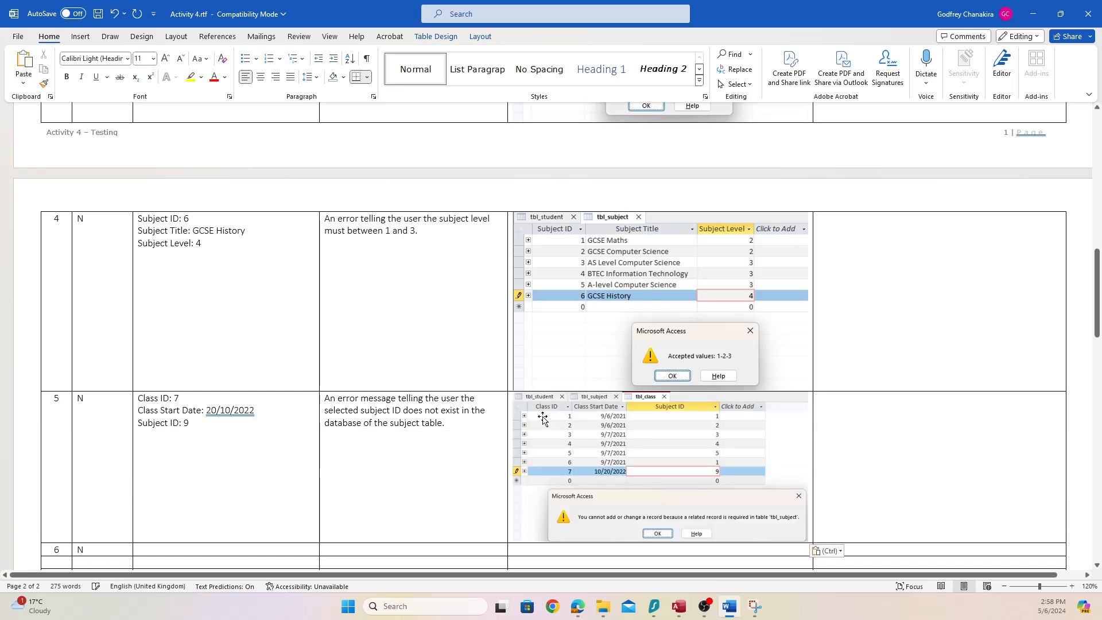
scroll(532, 438, down, 1)
scroll(532, 438, down, 1)
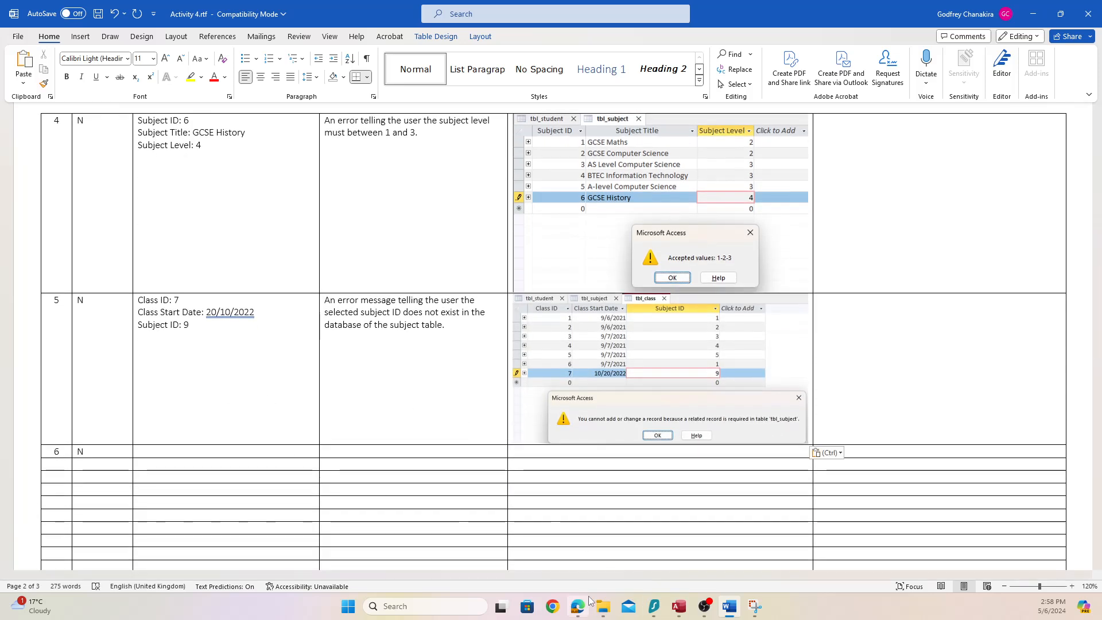
click(573, 612)
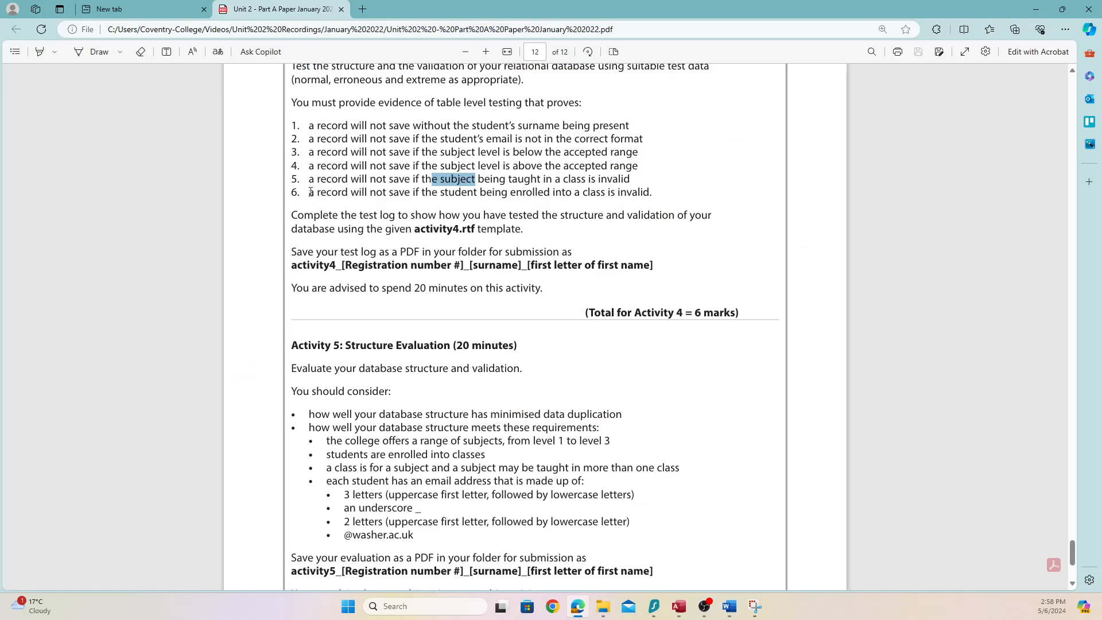
Highlight requirement 6 in the PDF, discard the rejected class record, and open tbl_enrolment
drag(311, 191, 650, 194)
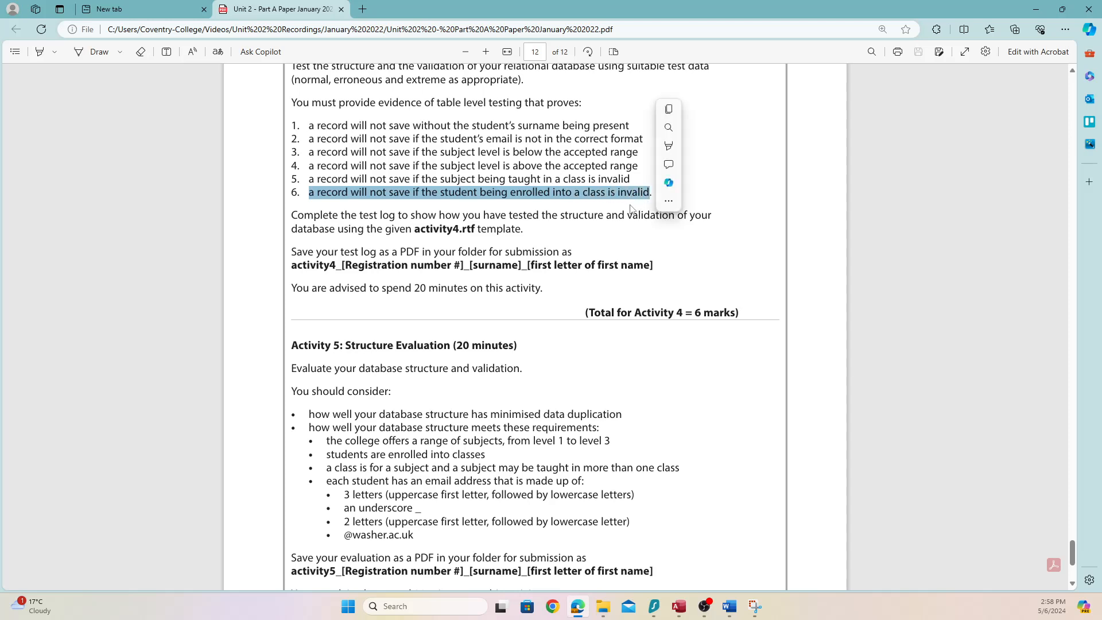
click(582, 199)
drag(581, 194, 650, 195)
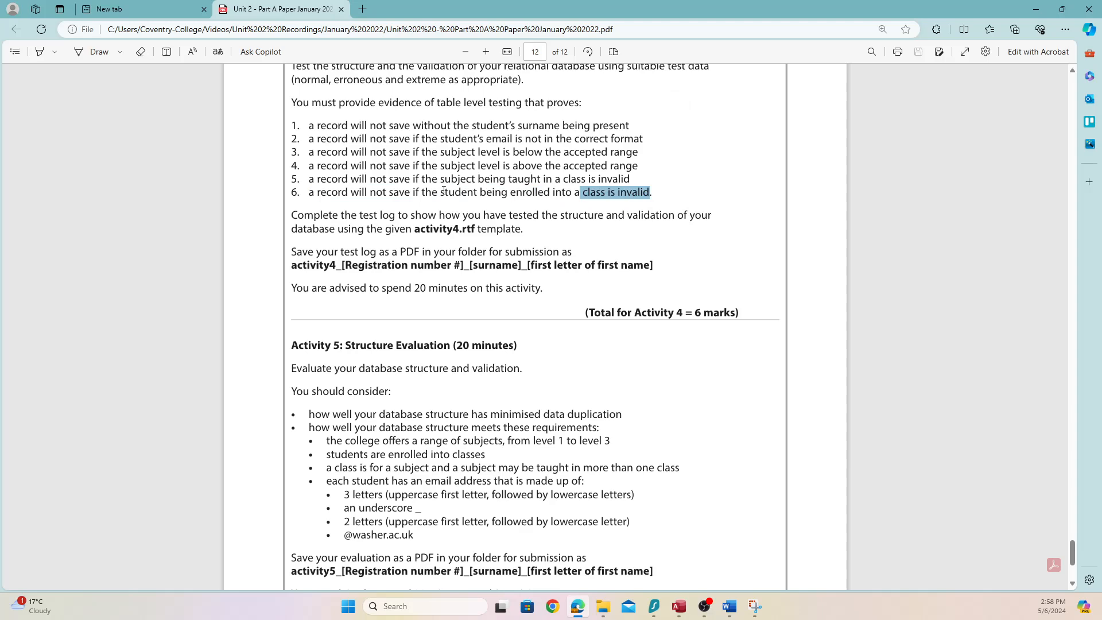
click(678, 605)
key(Escape)
key(Escape)
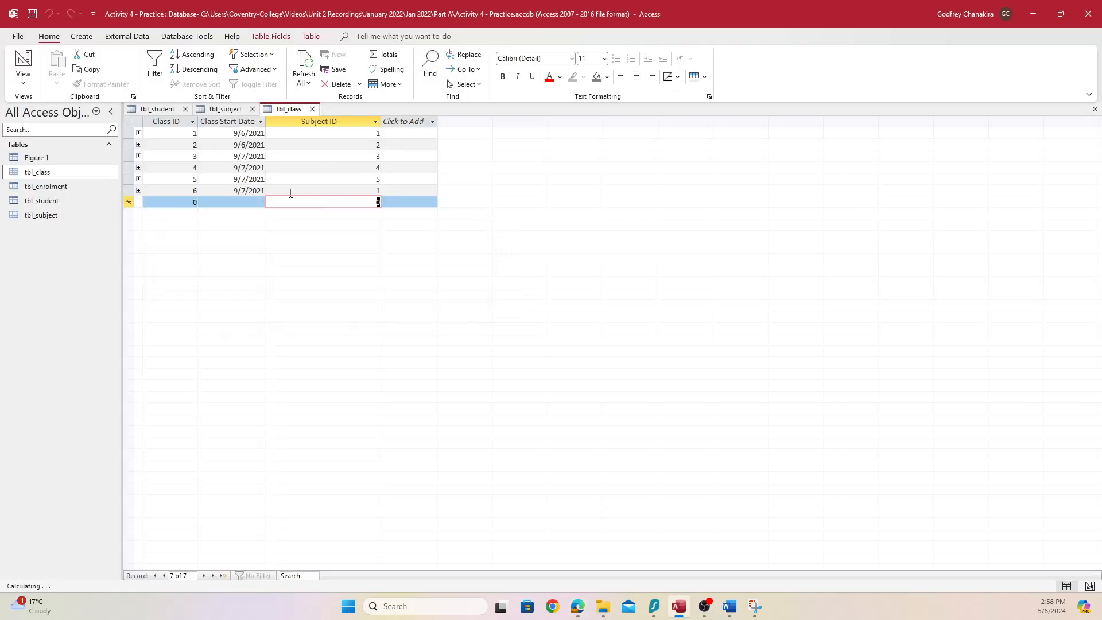
double_click(61, 186)
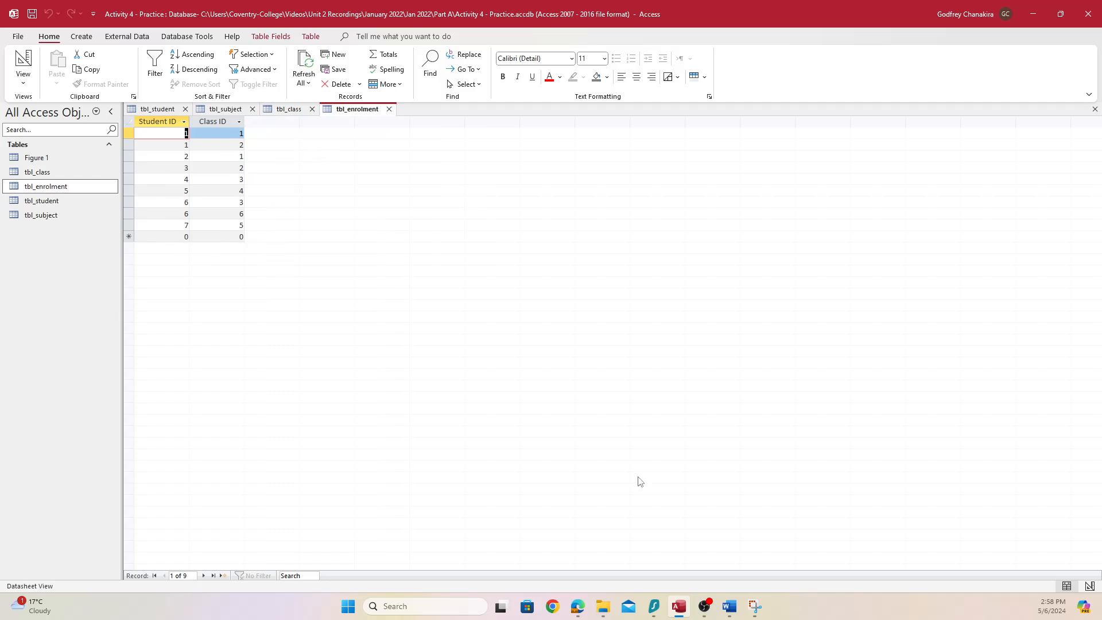
Re-read requirement 6, check tbl_student's Student IDs, then return to test 6's data cell in Word
click(577, 606)
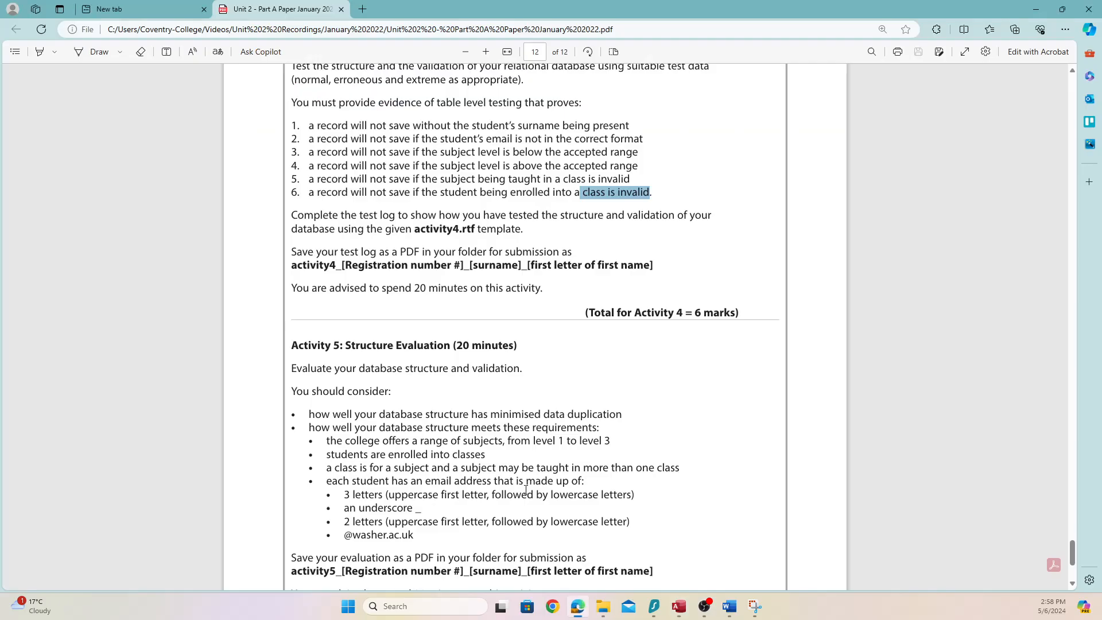
drag(350, 192, 563, 200)
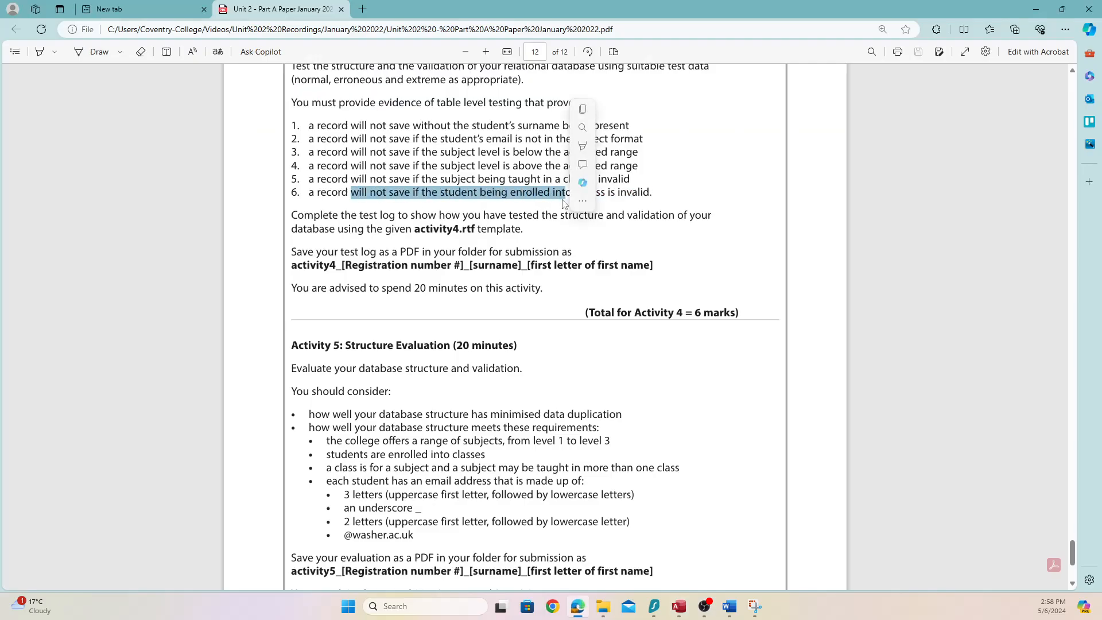
key(alt+Tab)
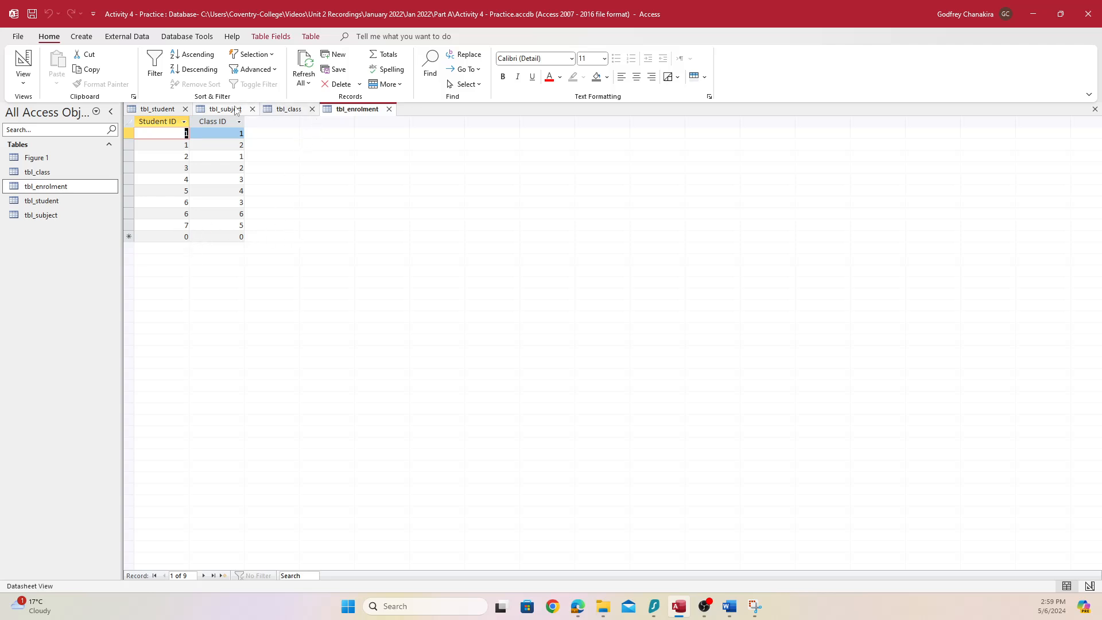
click(158, 110)
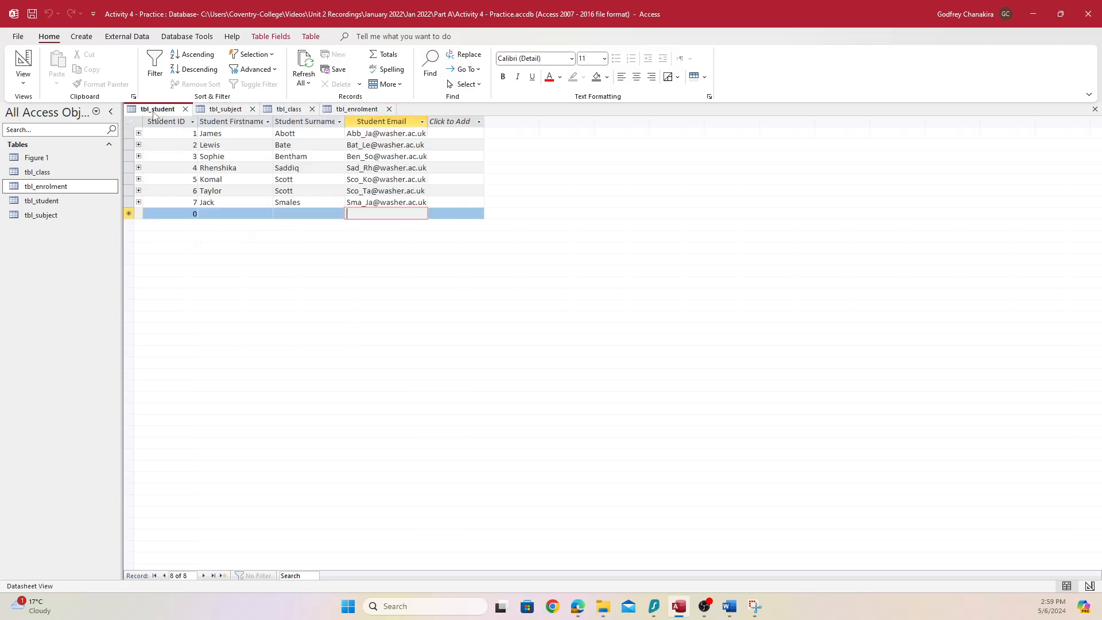
click(180, 122)
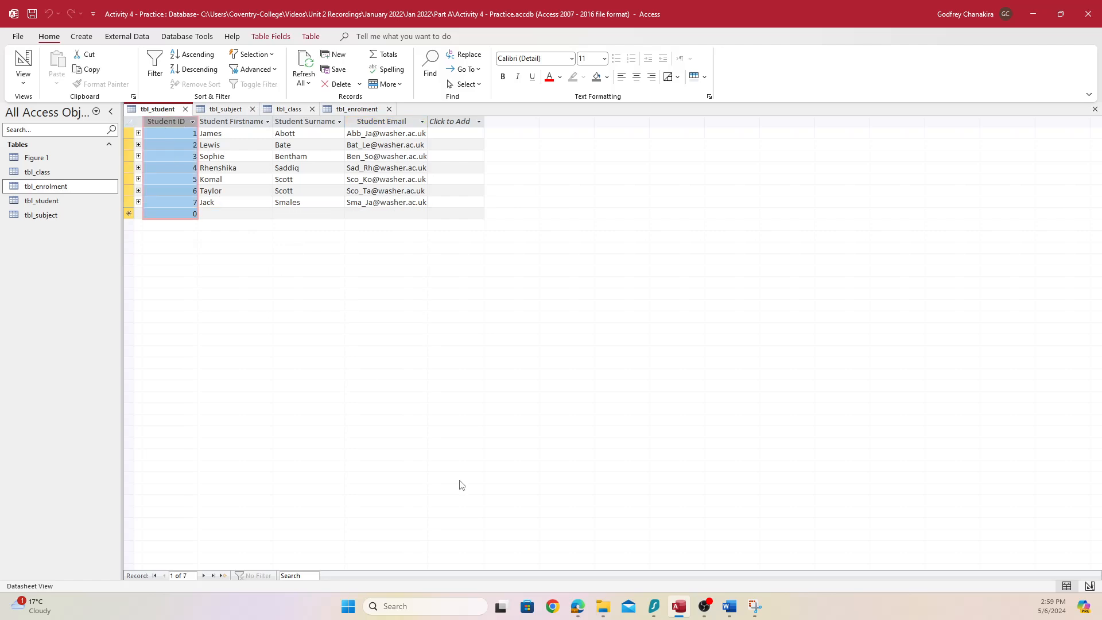
click(357, 110)
click(729, 606)
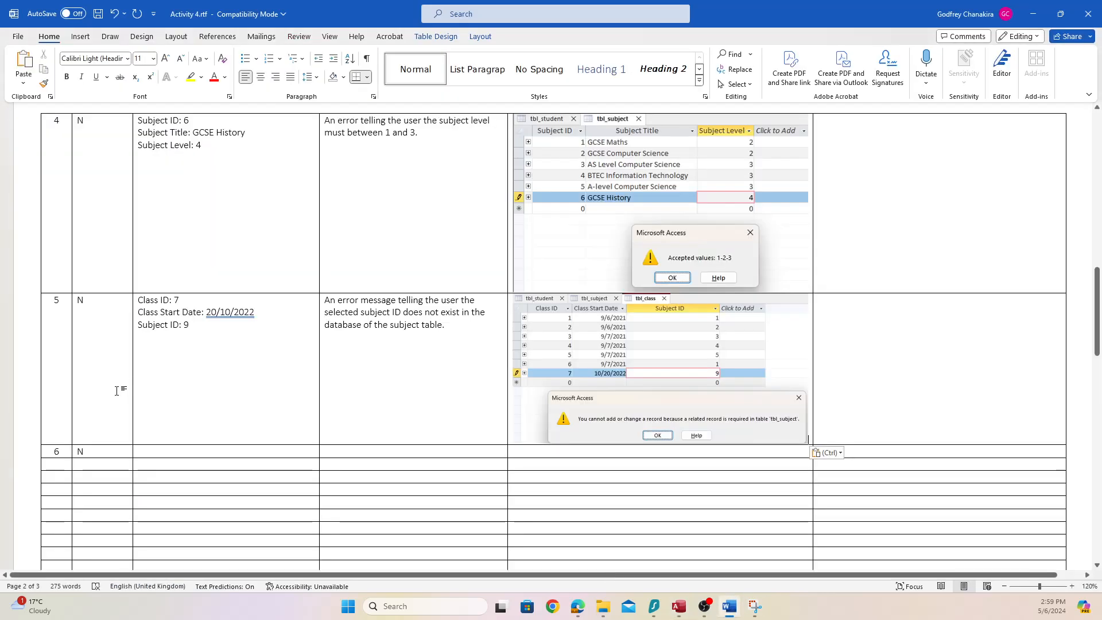
click(156, 451)
Enter test 6's data: Student ID 10 and Class ID 2 on separate lines
text(Student I)
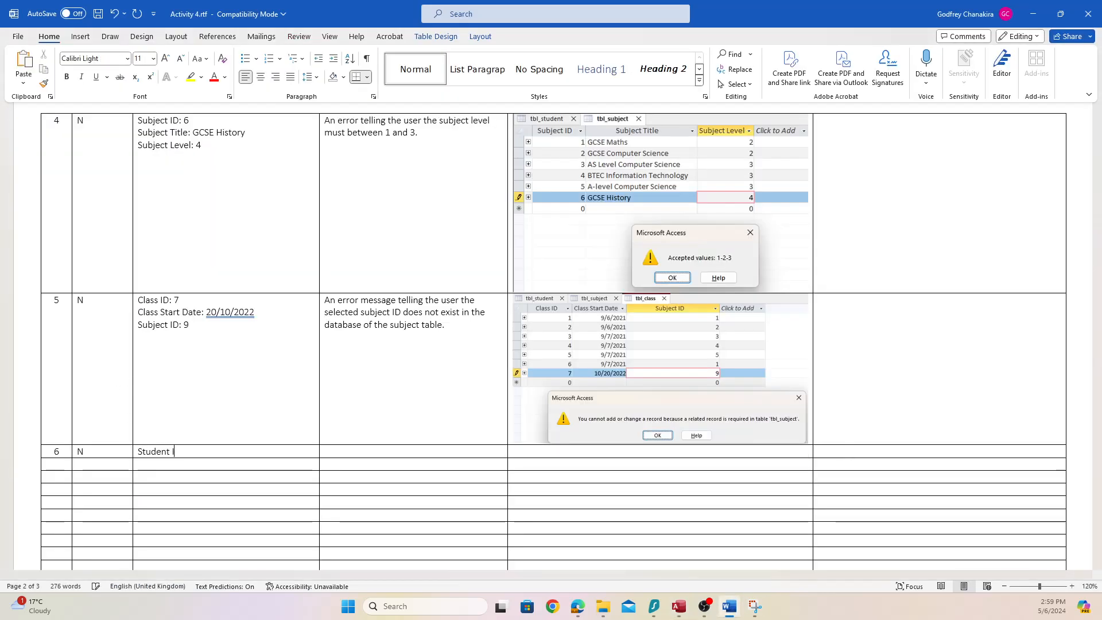
text(D: 10)
key(Return)
text(Cl)
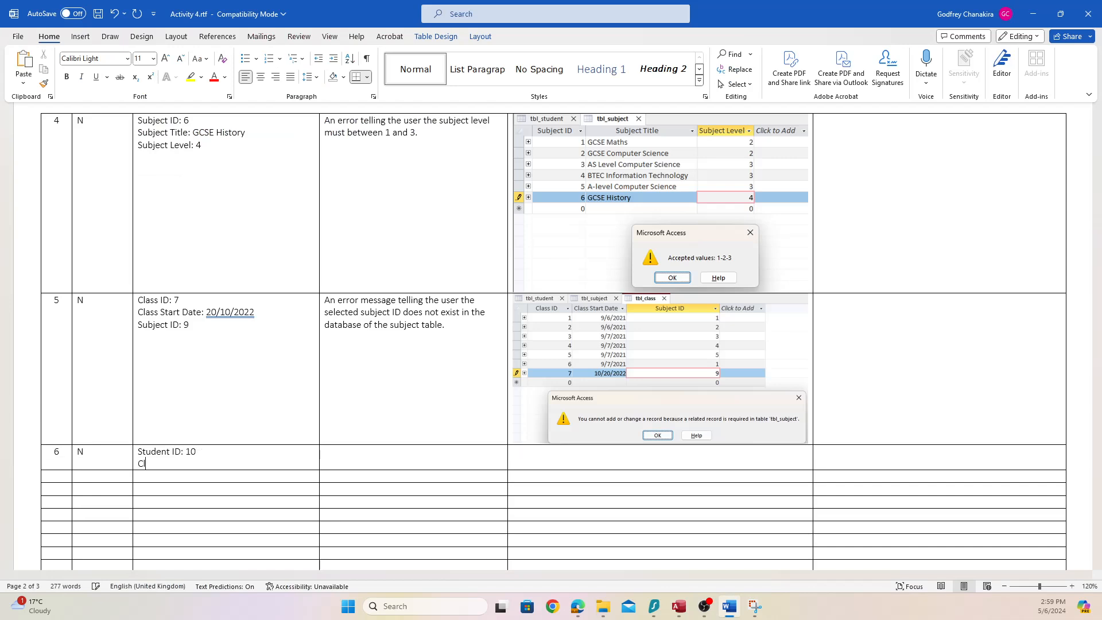
text(ass ID: 2)
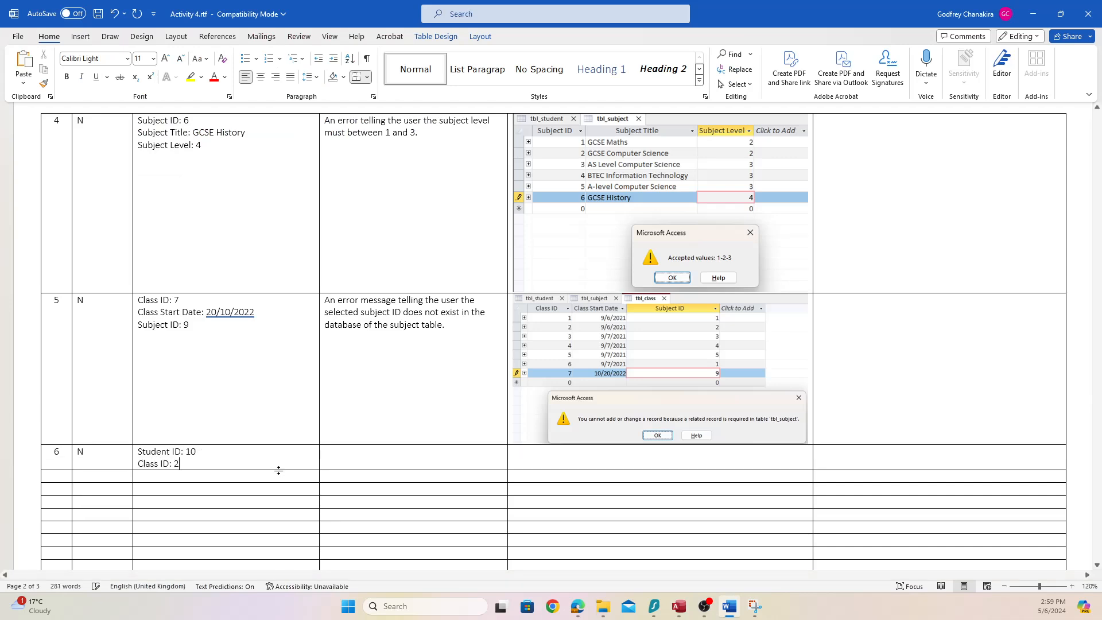
Write test 6's expected result: an error saying the selected student ID does not exist
click(371, 461)
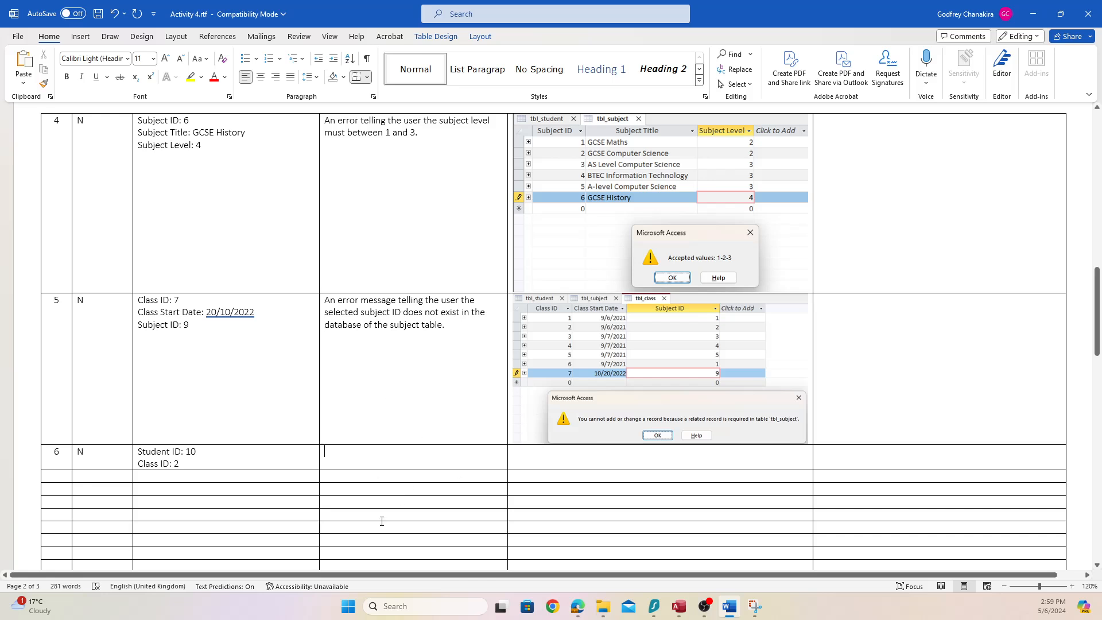
text(An erro)
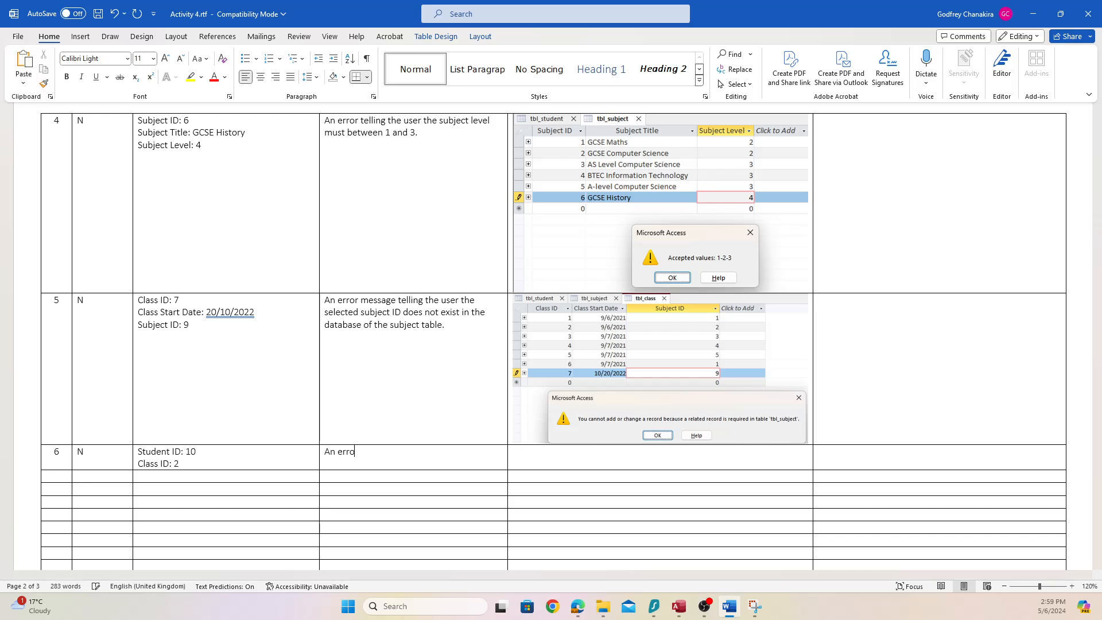
text(ryu)
key(BackSpace)
text(message telling the user the student ID)
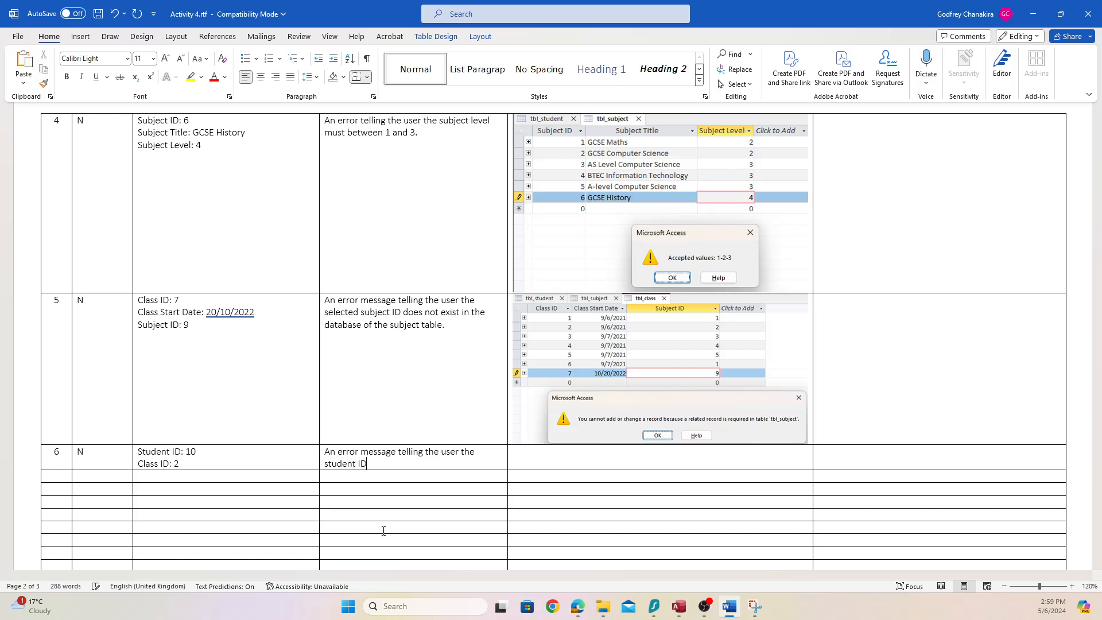
text(lected does not exist in the database of the st)
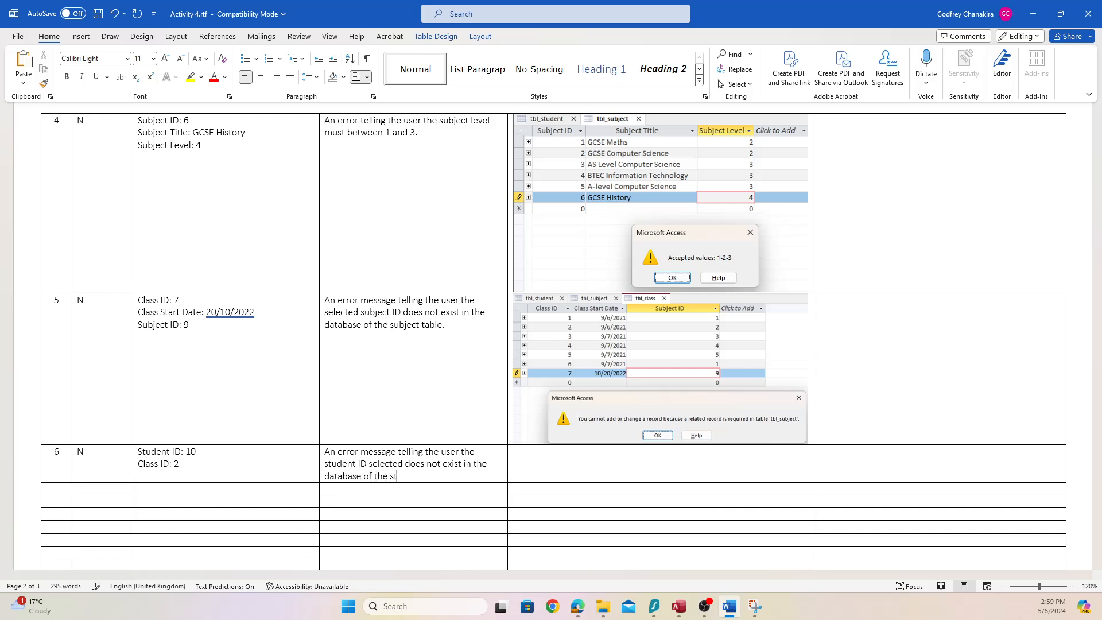
text(udent ID table.)
key(alt+Tab)
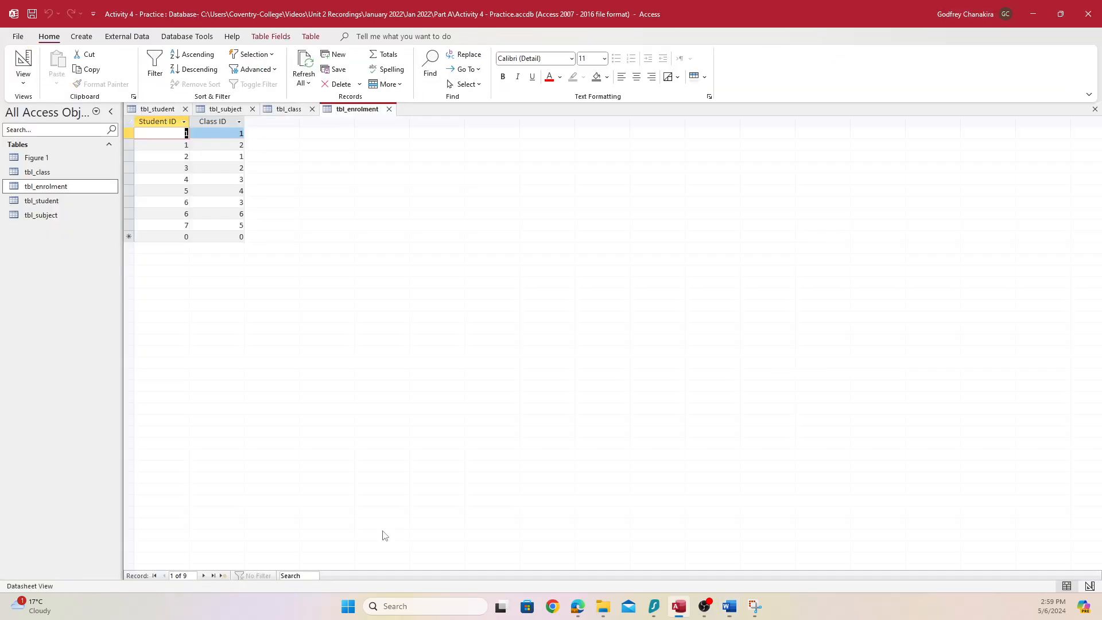
Try adding an enrolment for Student ID 10 in Class ID 2 in tbl_enrolment
click(179, 236)
text(1)
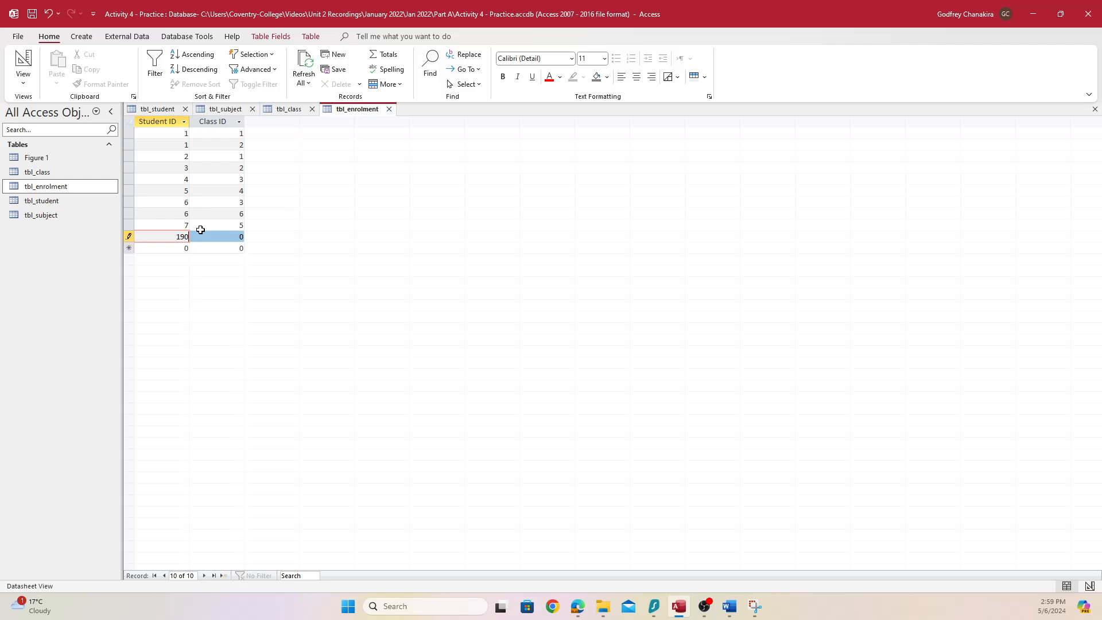
text(0)
key(Tab)
text(2)
key(Tab)
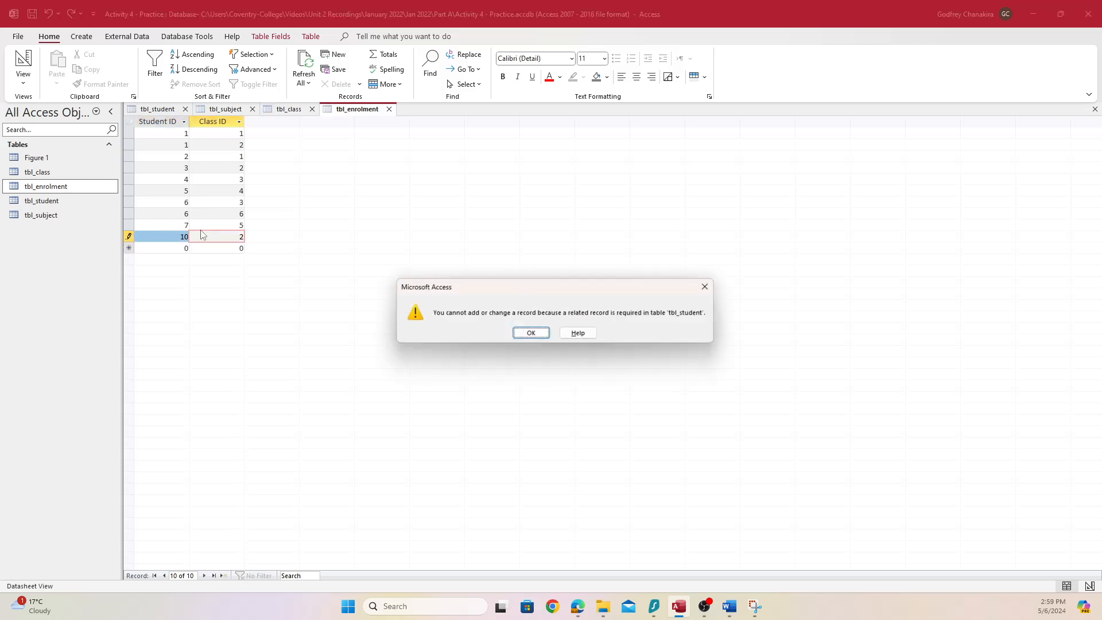
Snip the tbl_enrolment table together with the missing tbl_student related-record error
drag(364, 315, 315, 269)
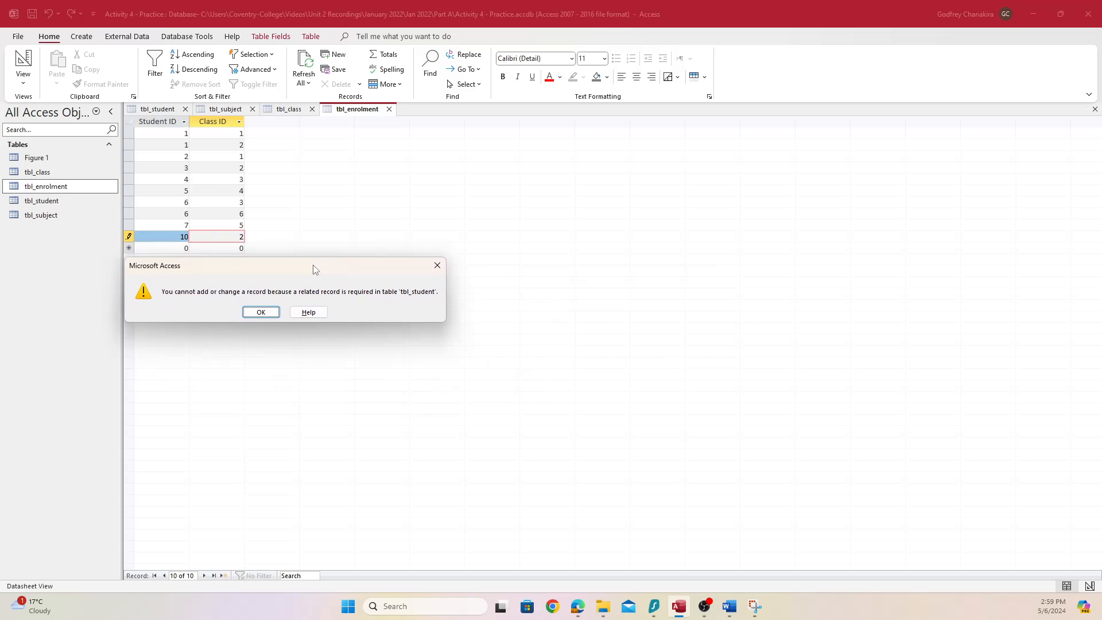
key(super+shift+s)
drag(121, 103, 447, 323)
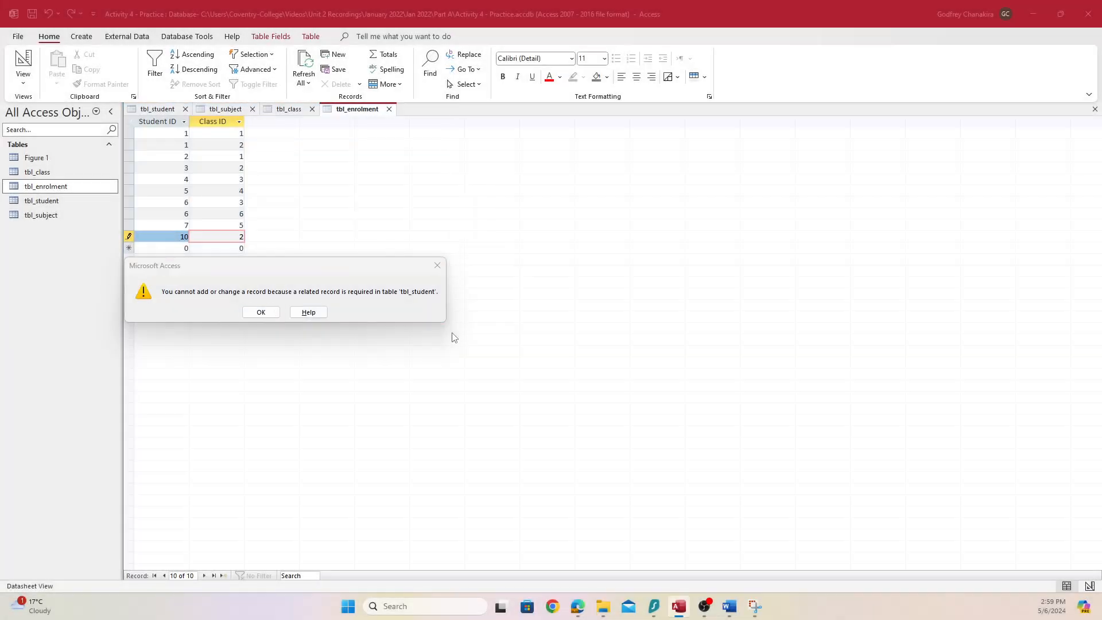
key(alt+Tab)
Paste the missing-student error screenshot into test 6's evidence cell, then review tests 1 and 2 at the top
click(586, 464)
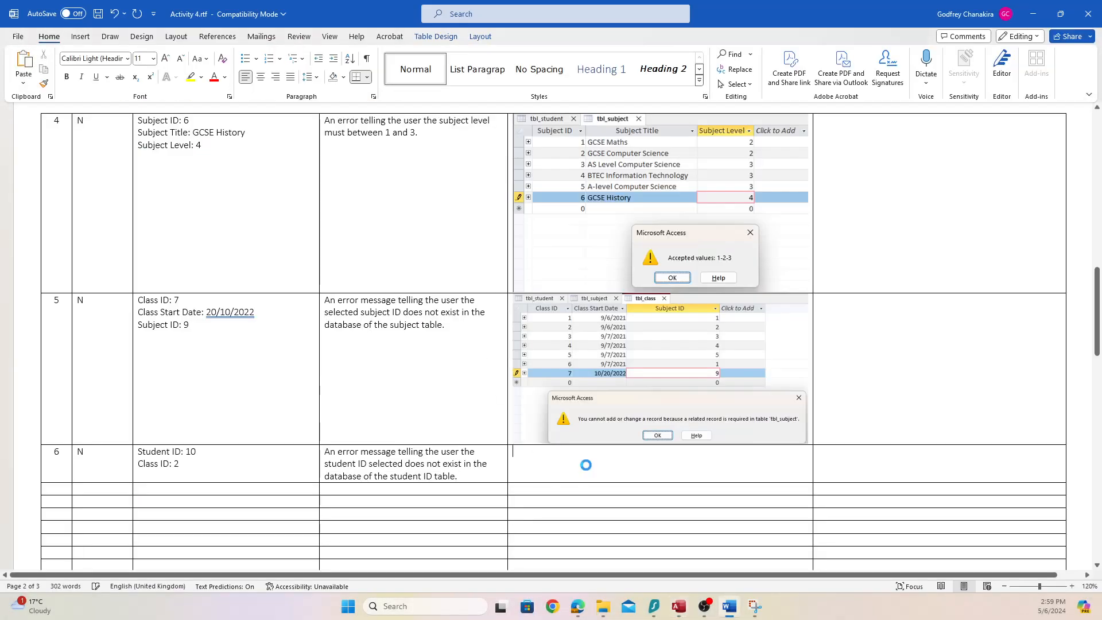
key(ctrl+v)
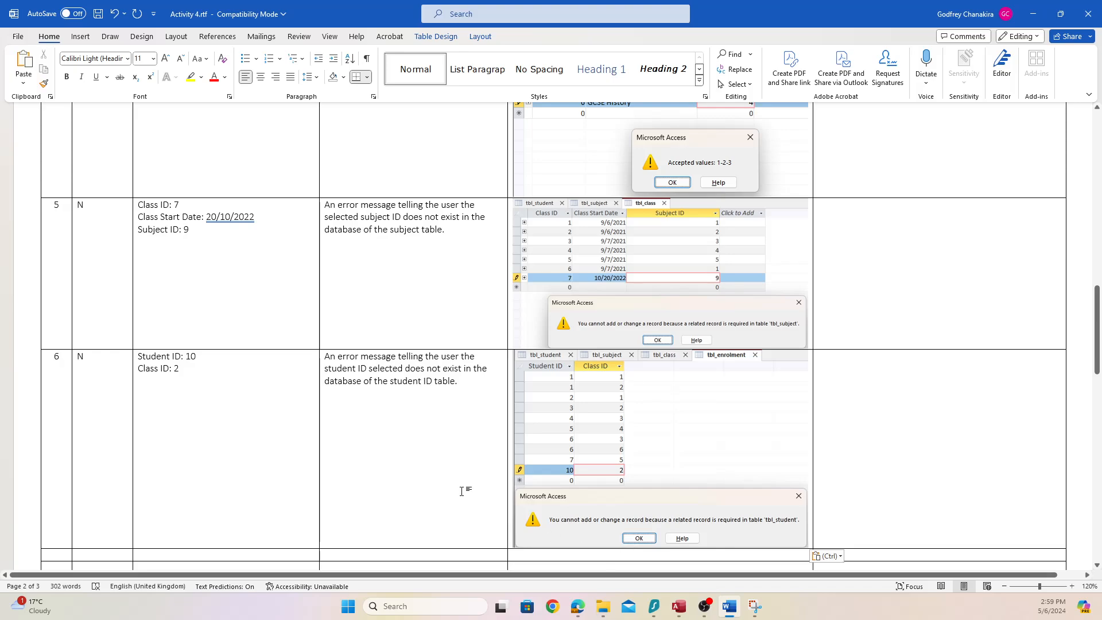
scroll(255, 400, up, 6)
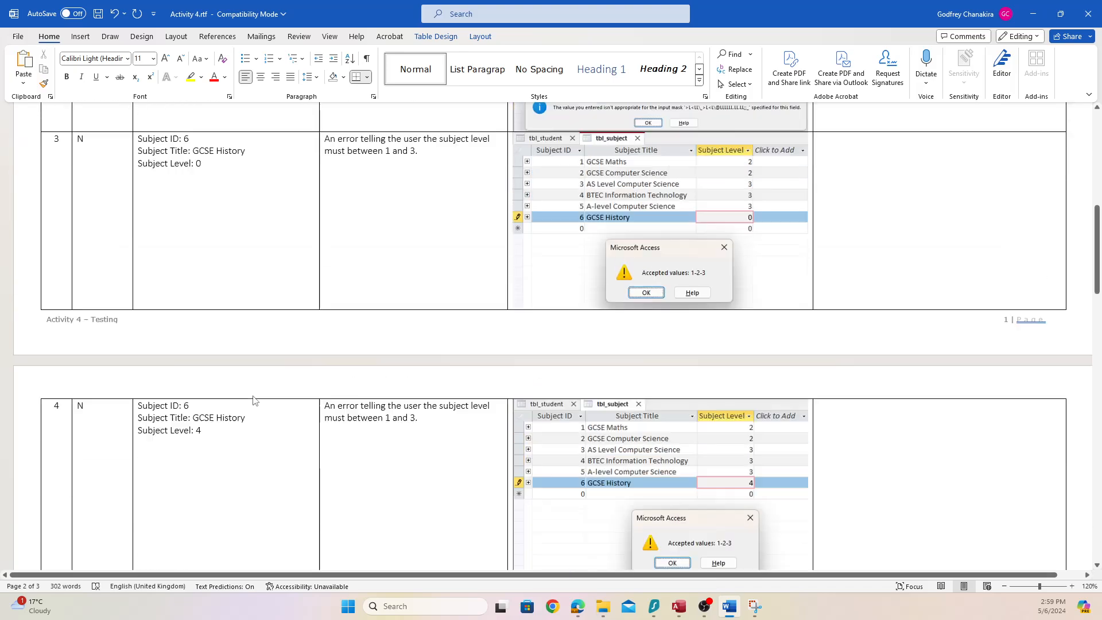
scroll(254, 400, up, 9)
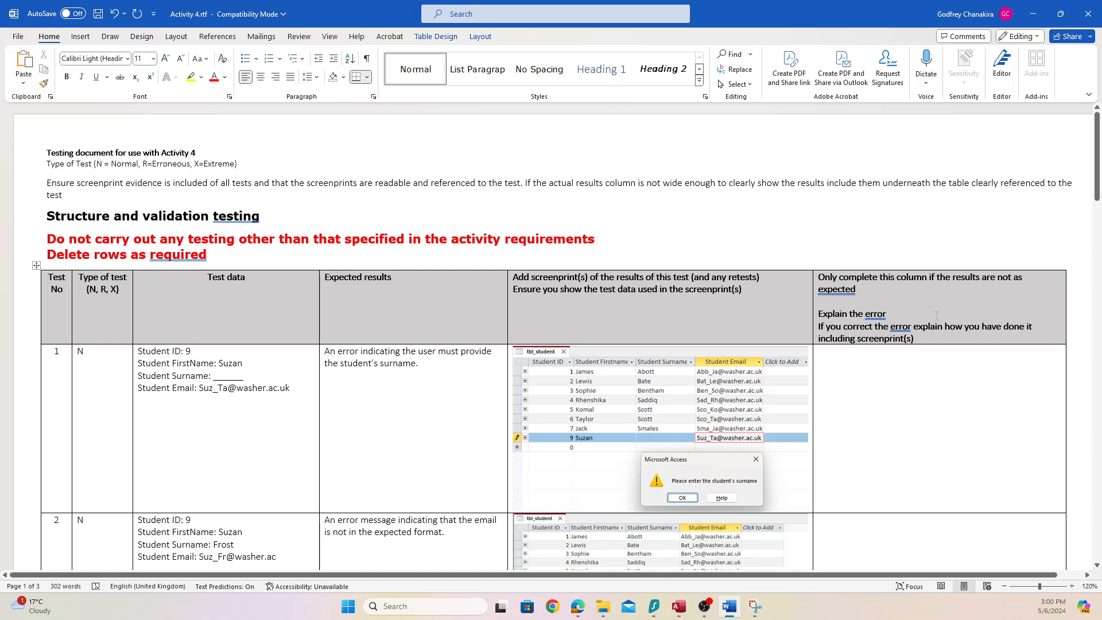
drag(936, 316, 963, 393)
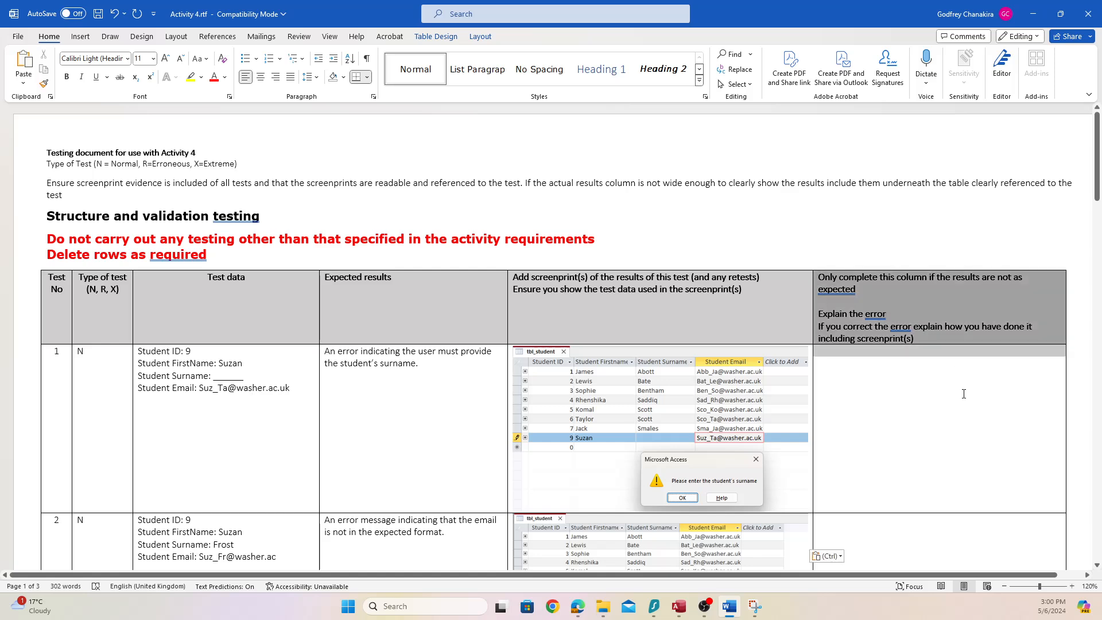
drag(975, 471, 975, 473)
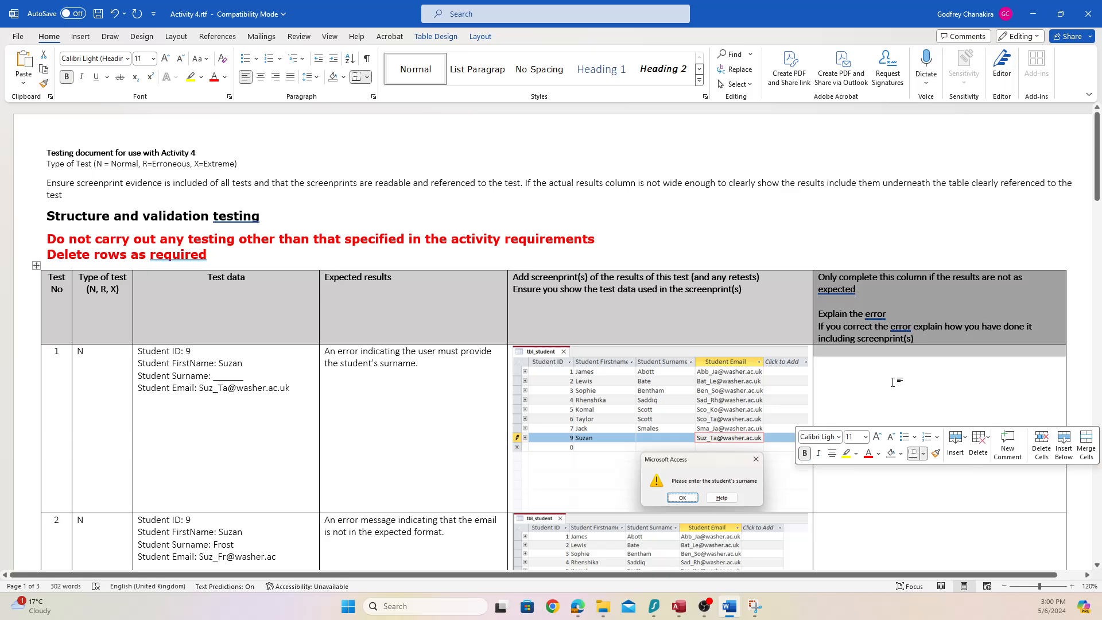